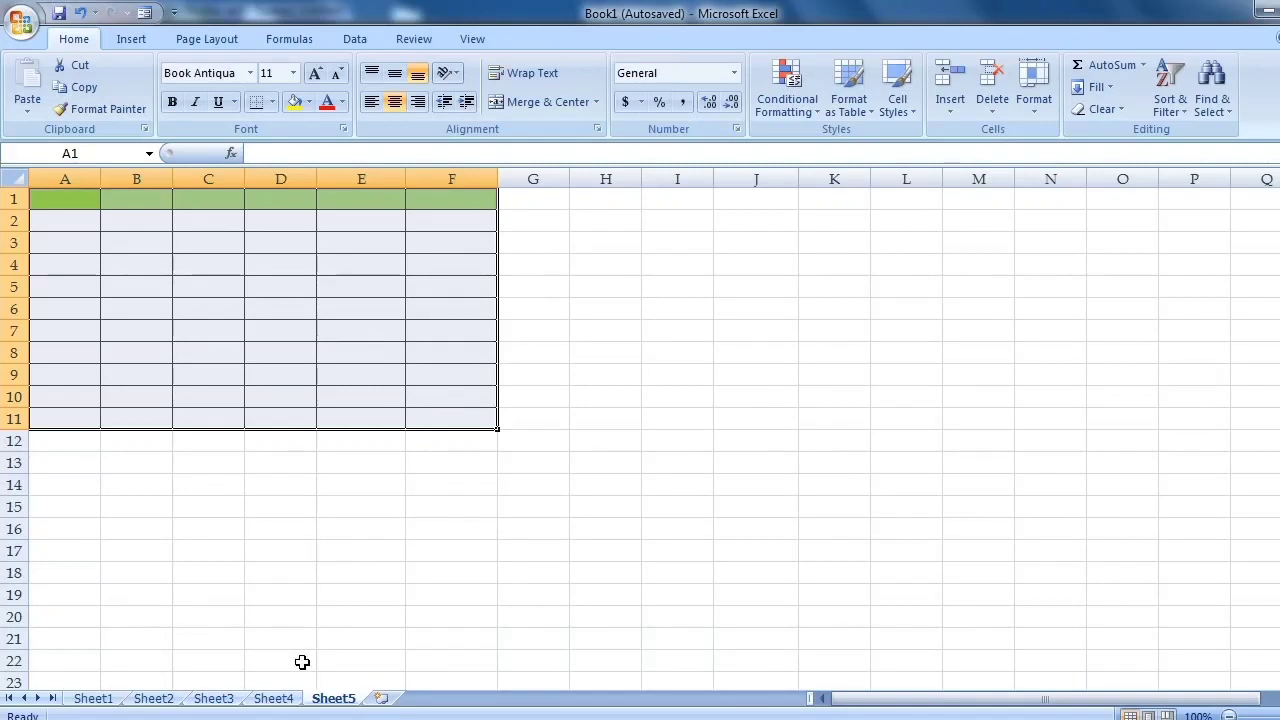
Step: Copy the student table A1:F11 from Sheet4 and paste it into the same range on Sheet5
{"action": "left_click", "coordinate": [285, 699]}
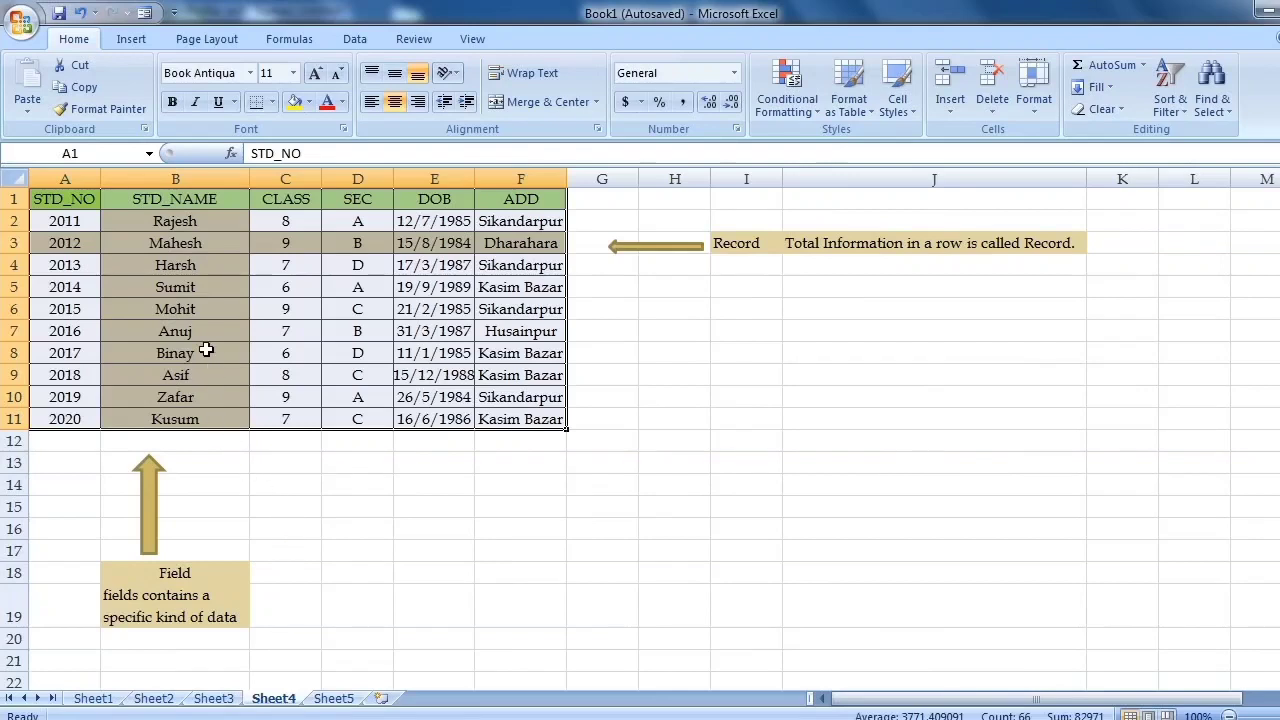
{"action": "left_click_drag", "start_coordinate": [72, 210], "coordinate": [502, 412]}
{"action": "right_click", "coordinate": [486, 380]}
{"action": "left_click", "coordinate": [512, 413]}
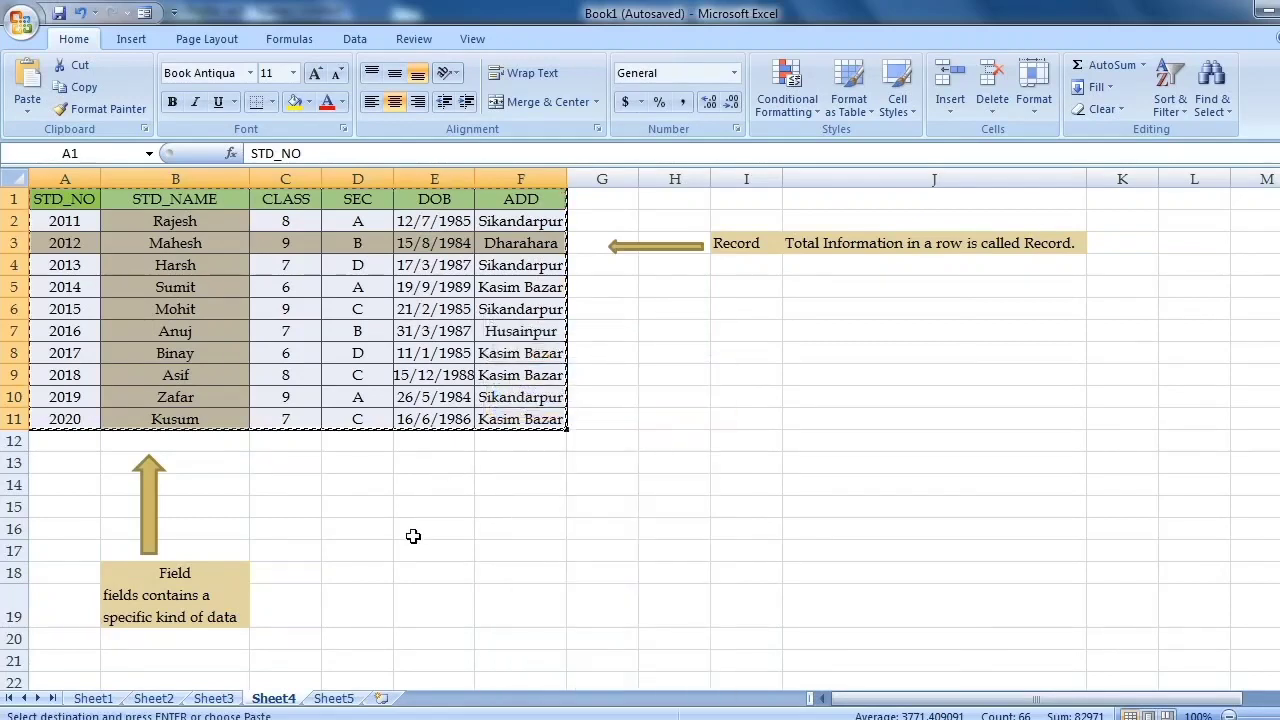
{"action": "left_click", "coordinate": [336, 699]}
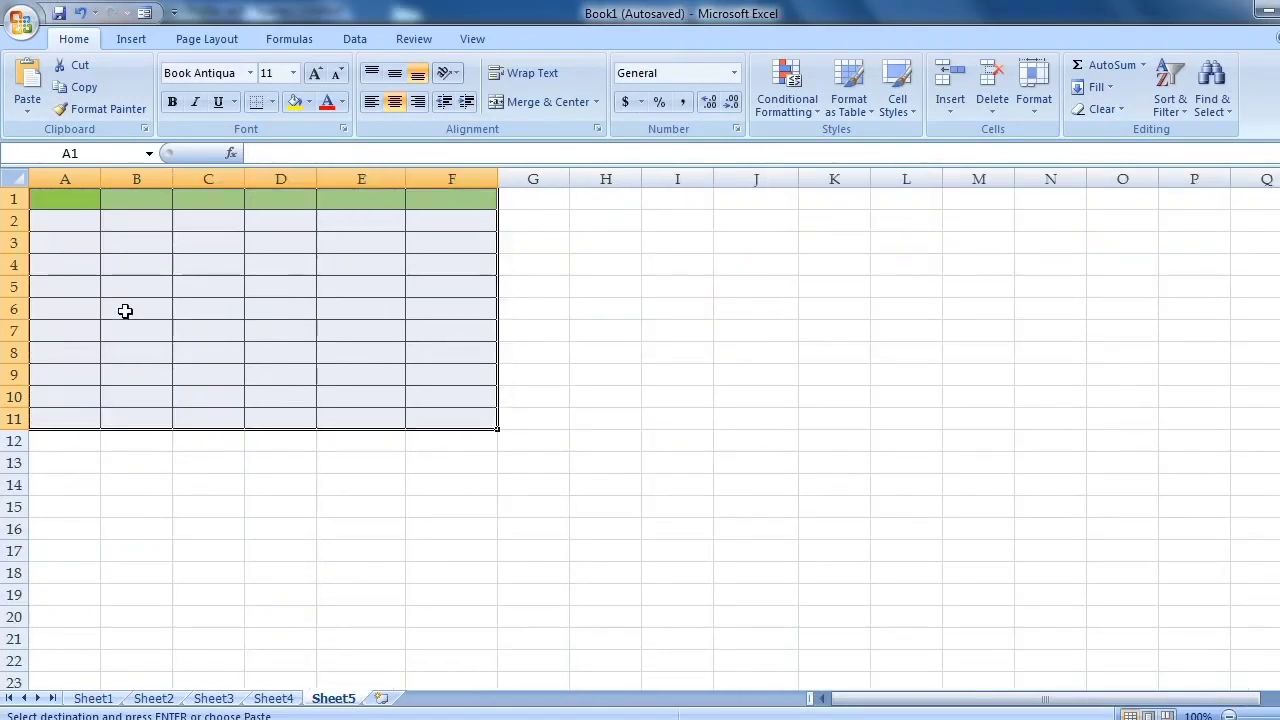
{"action": "left_click_drag", "start_coordinate": [48, 208], "coordinate": [440, 414]}
{"action": "right_click", "coordinate": [407, 374]}
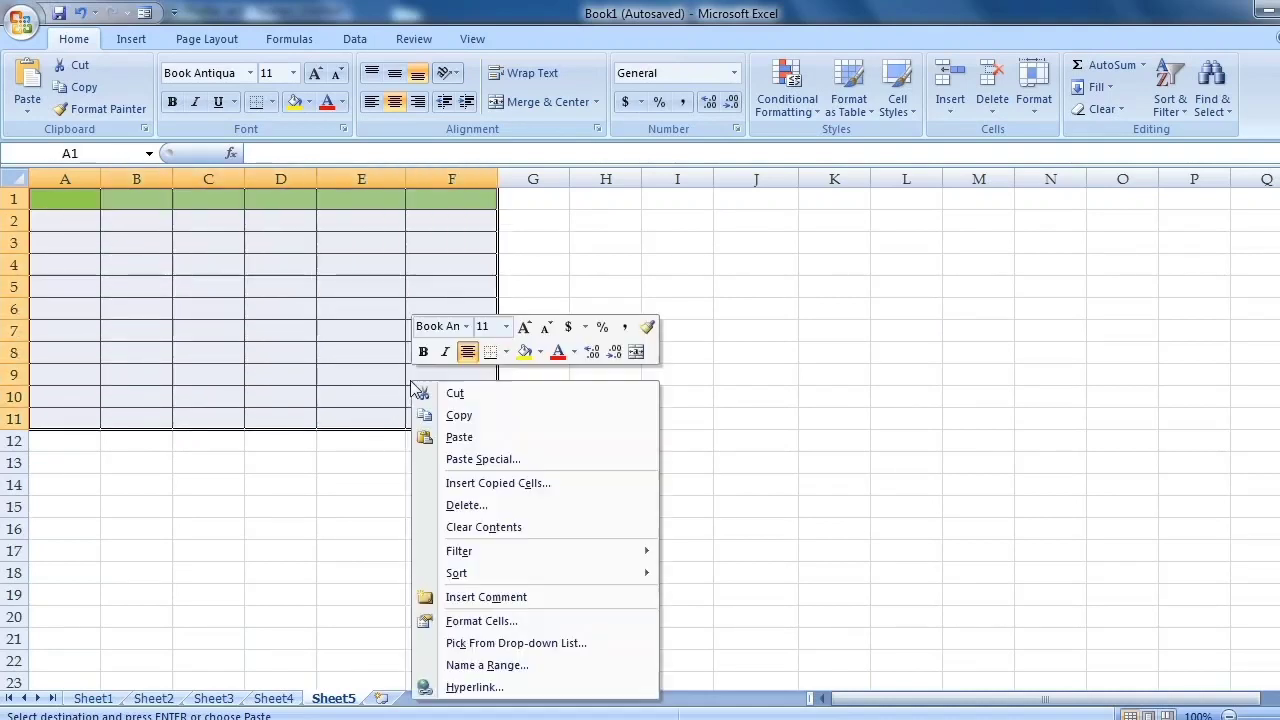
{"action": "left_click", "coordinate": [455, 436]}
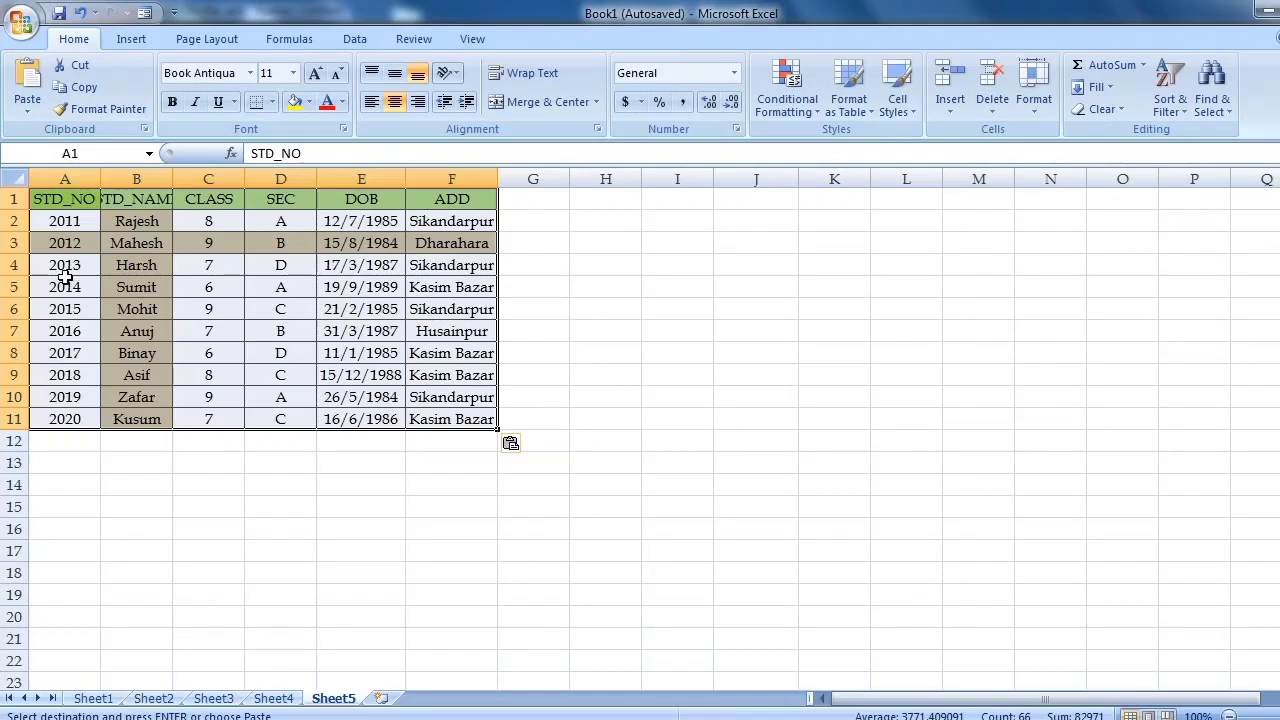
Step: Remove the fill colour from row 3 of the pasted table
{"action": "left_click", "coordinate": [8, 243]}
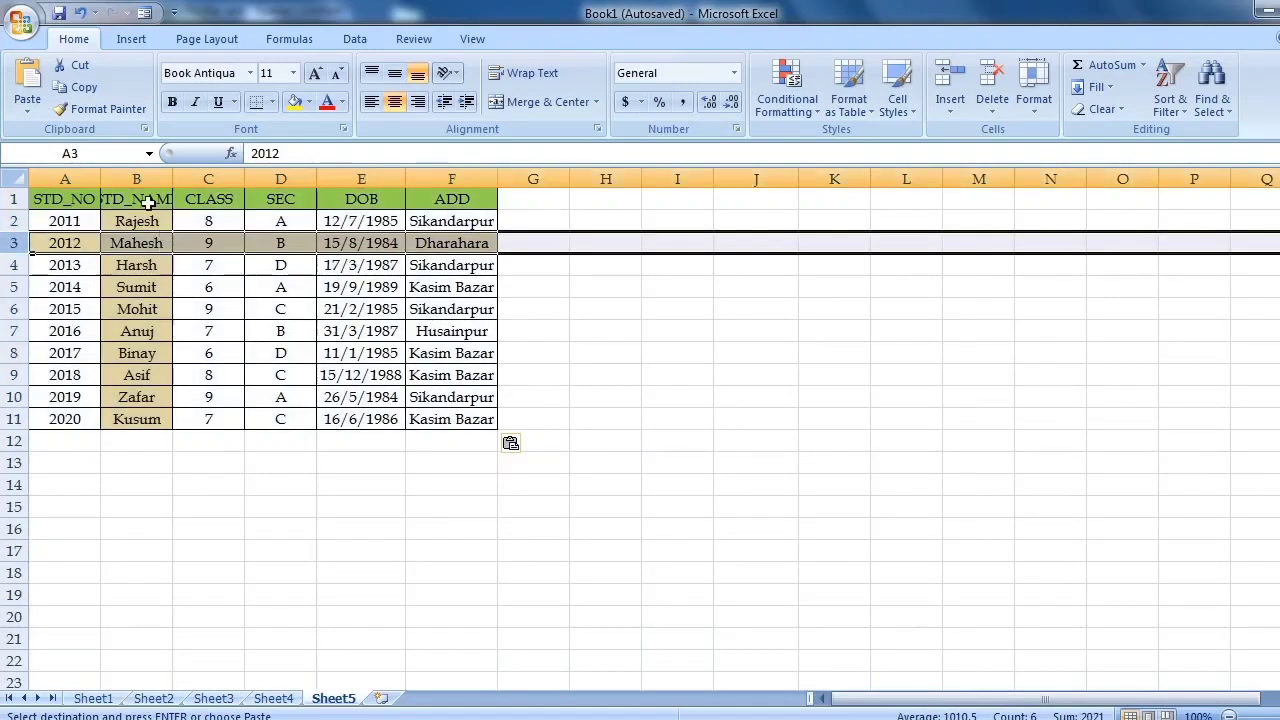
{"action": "left_click", "coordinate": [310, 103]}
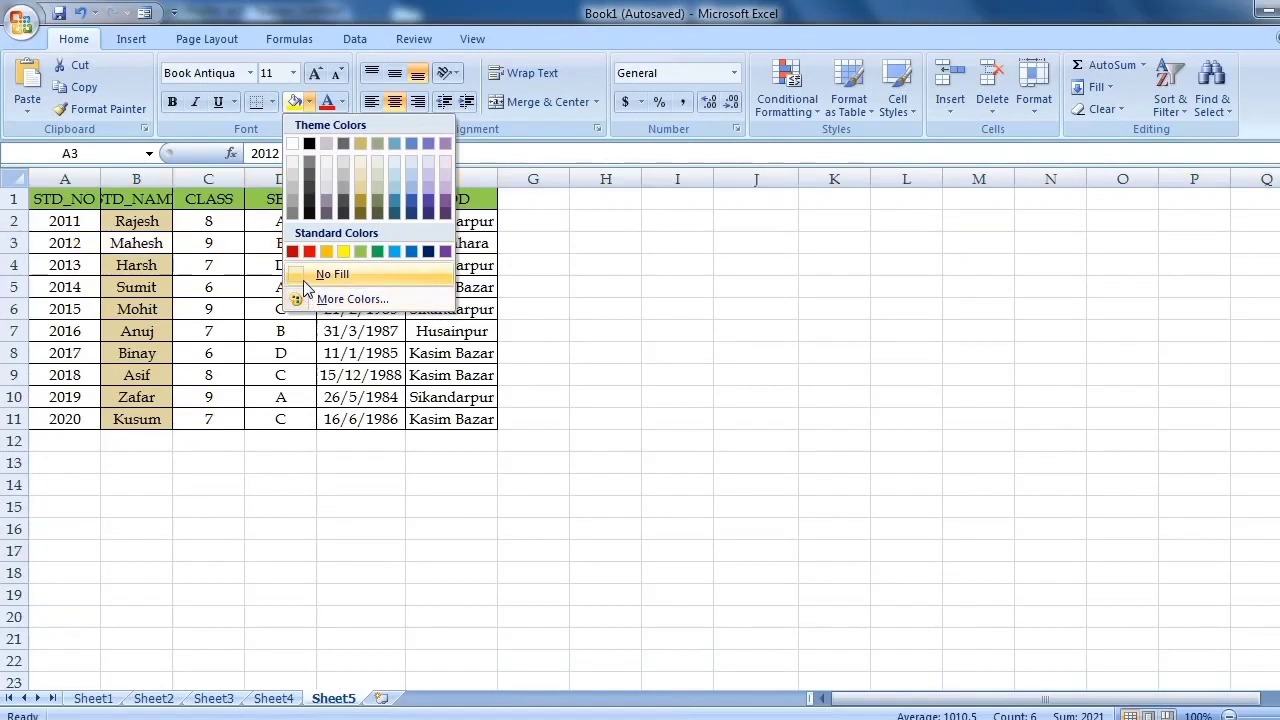
{"action": "left_click", "coordinate": [139, 228]}
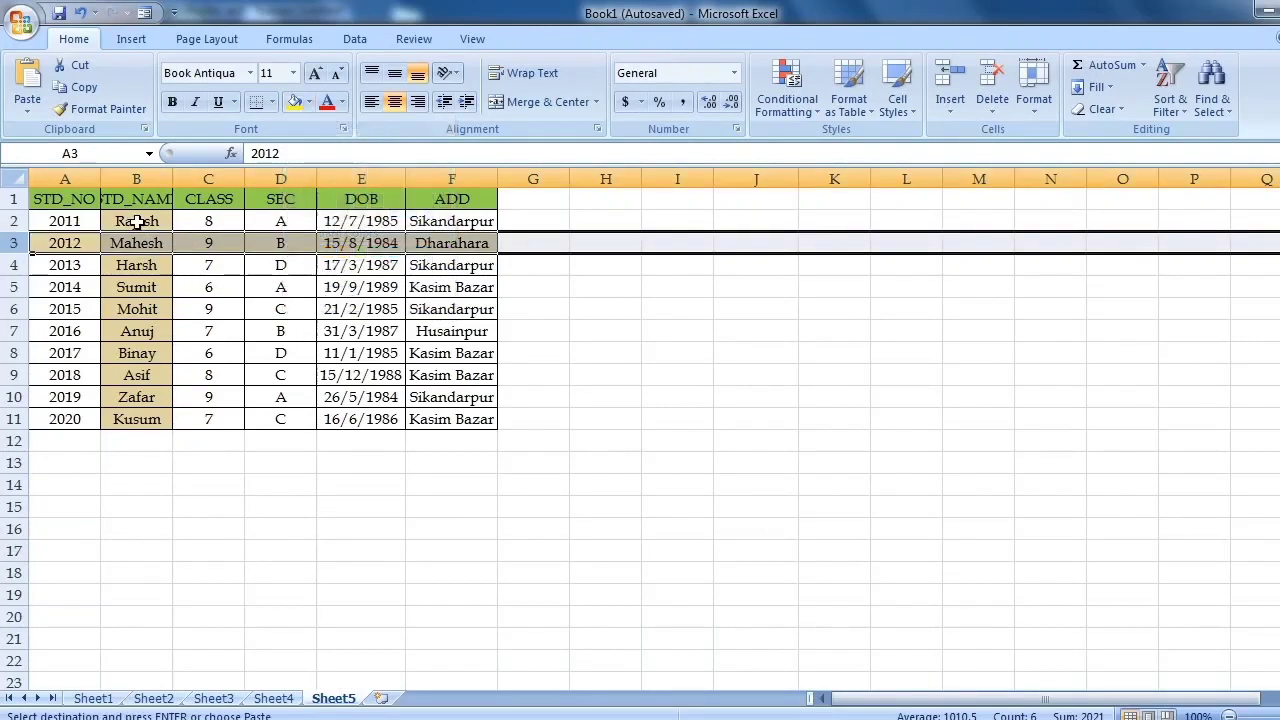
{"action": "left_click", "coordinate": [310, 104]}
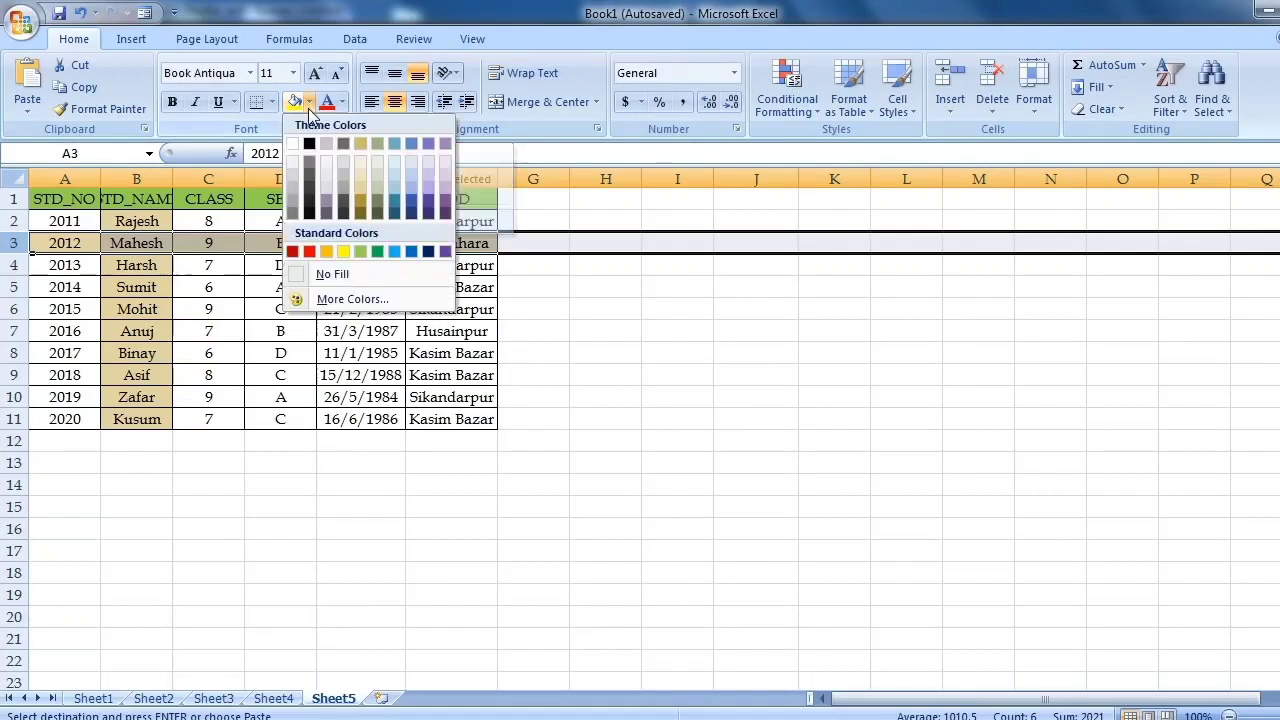
{"action": "left_click", "coordinate": [309, 160]}
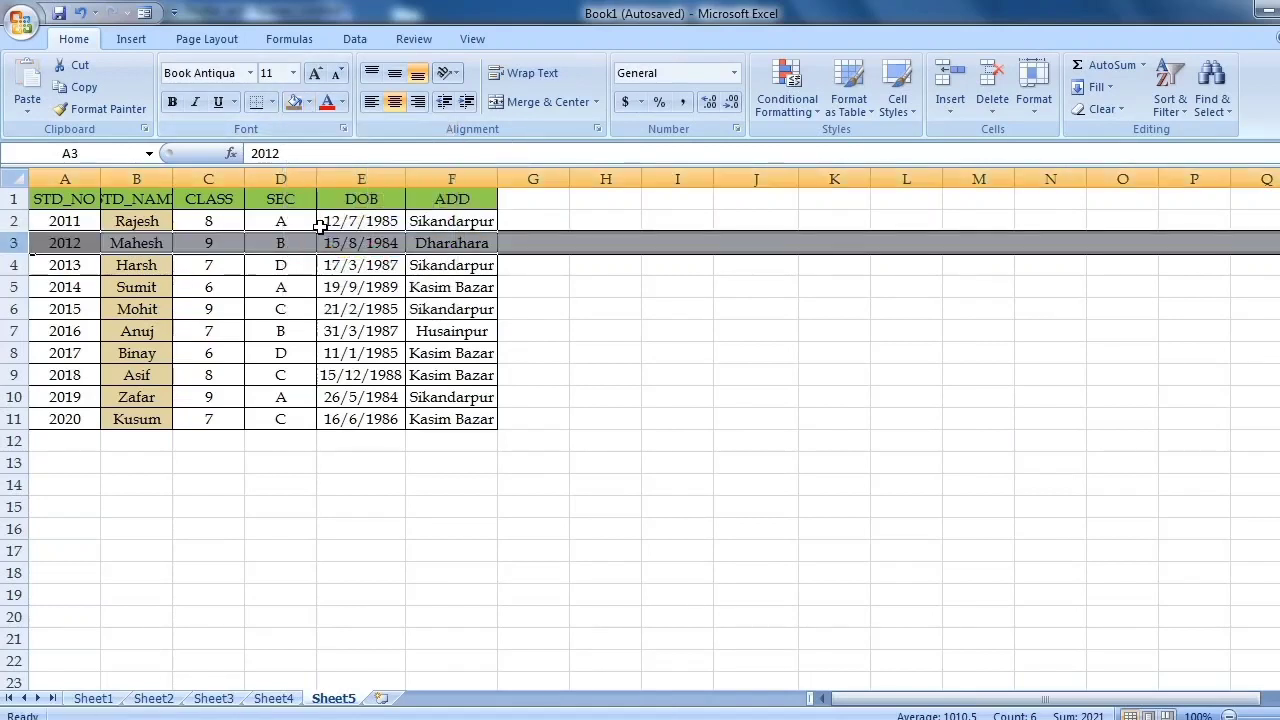
{"action": "left_click", "coordinate": [310, 104]}
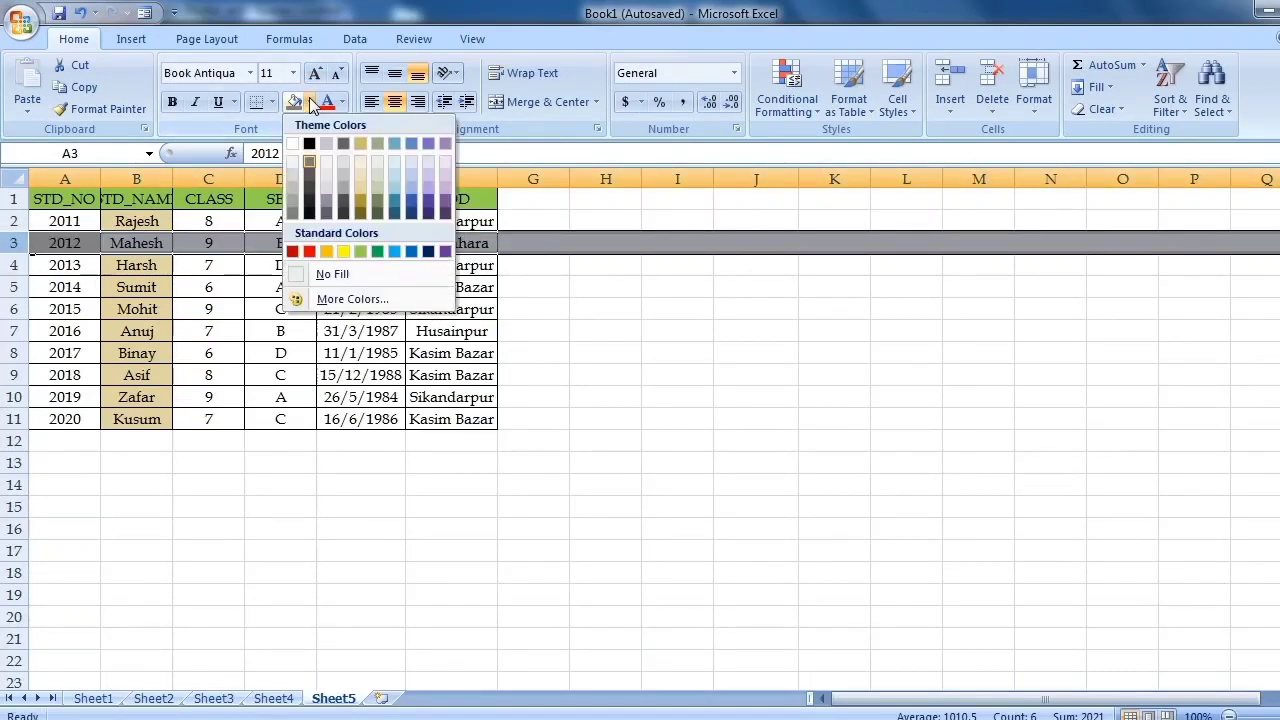
{"action": "left_click", "coordinate": [336, 276]}
Step: Set the STD_NAME column cells B2:B13 to no fill
{"action": "left_click_drag", "start_coordinate": [128, 221], "coordinate": [134, 456]}
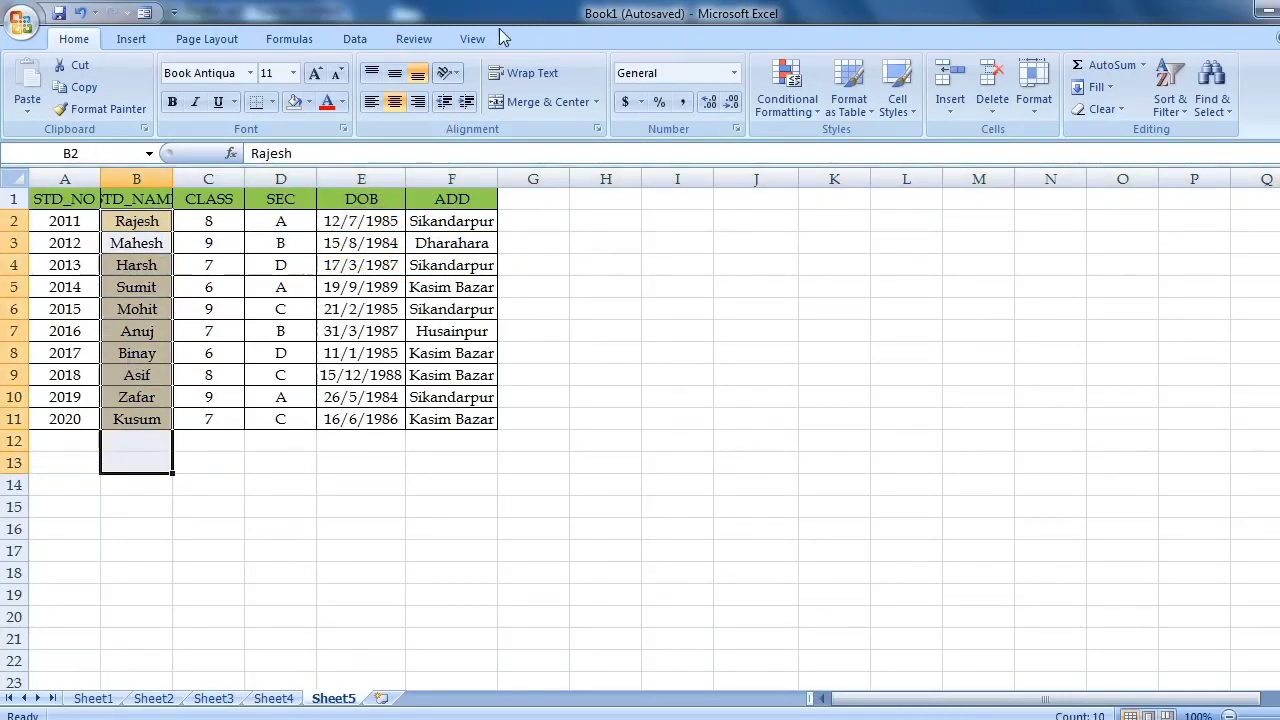
{"action": "left_click", "coordinate": [294, 102]}
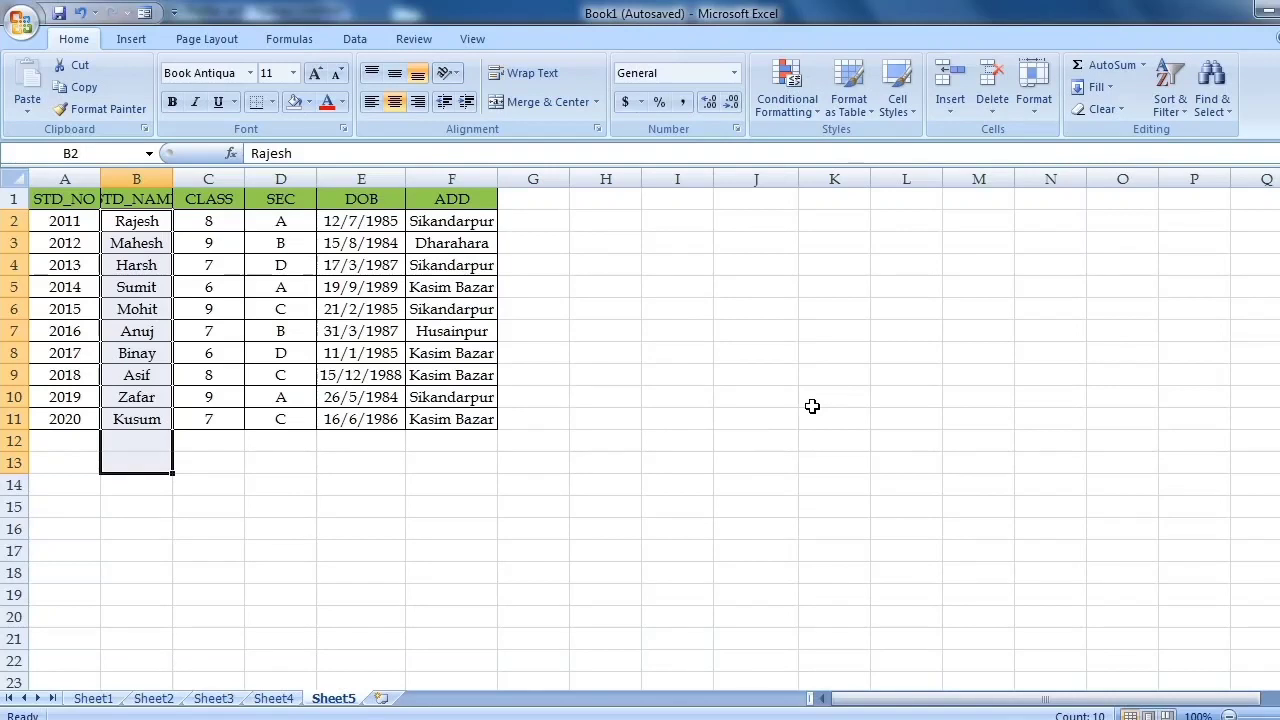
{"action": "left_click", "coordinate": [755, 458]}
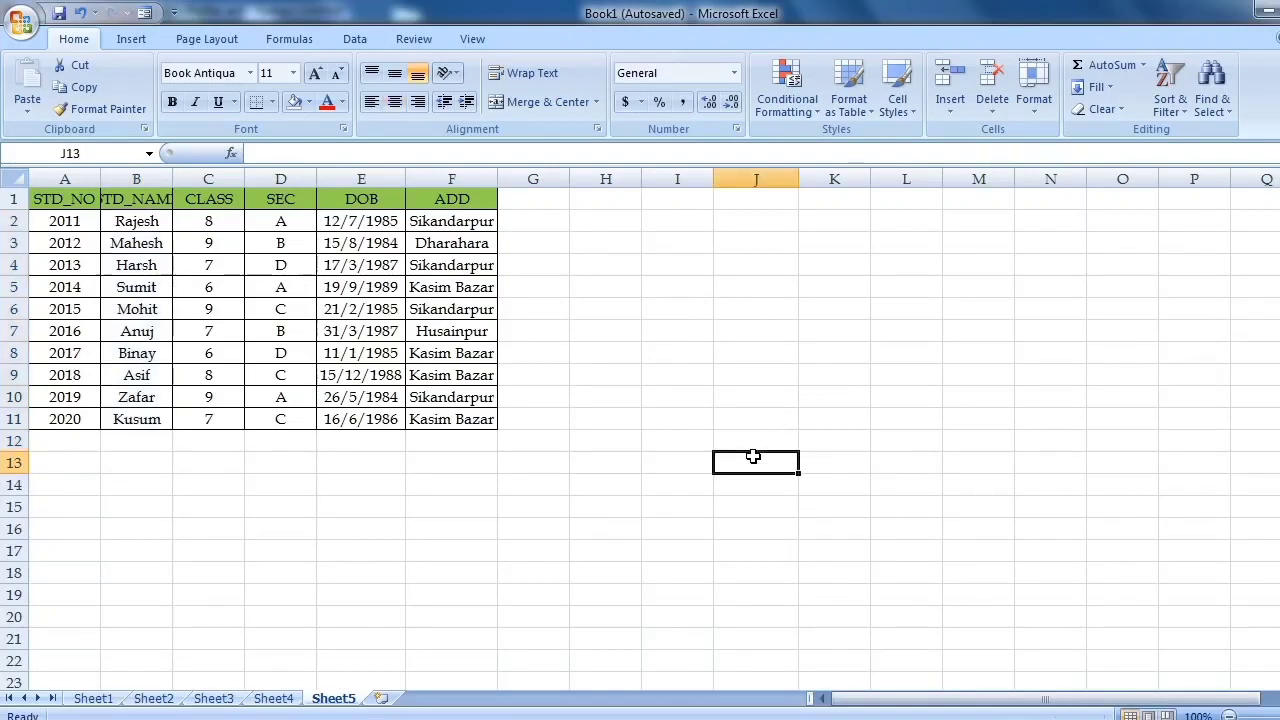
{"action": "right_click", "coordinate": [677, 272]}
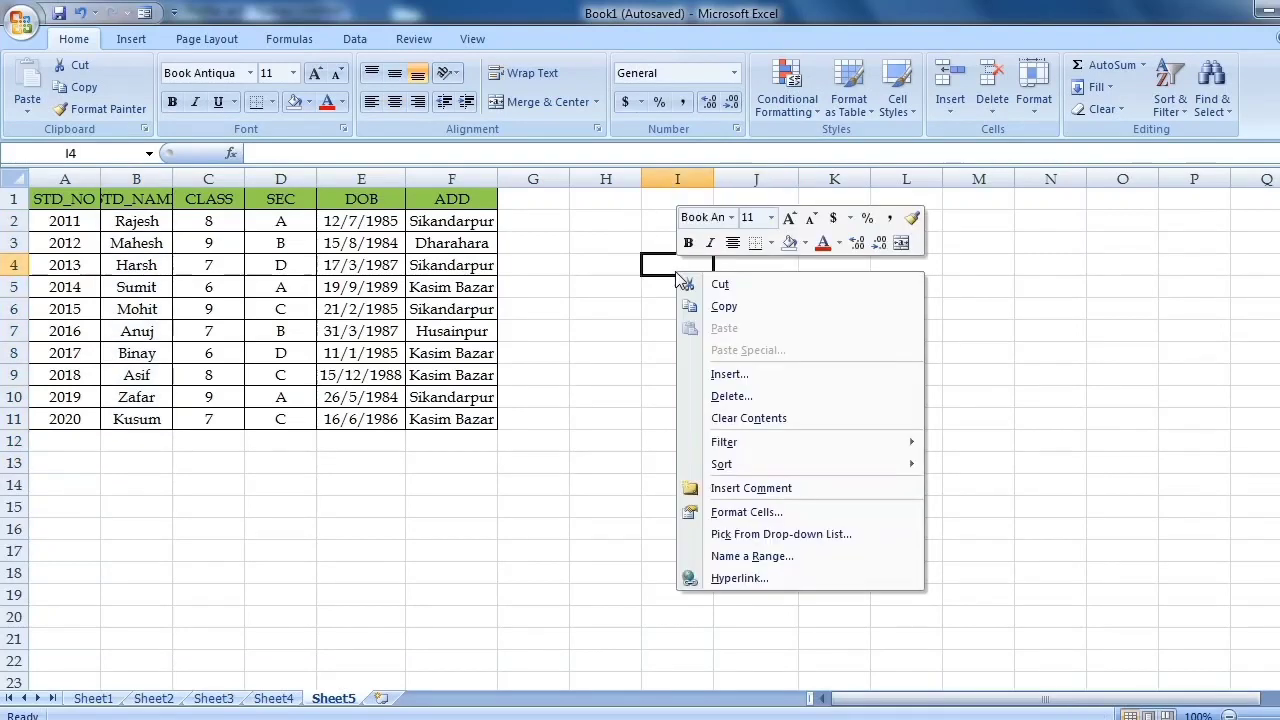
{"action": "left_click", "coordinate": [612, 410]}
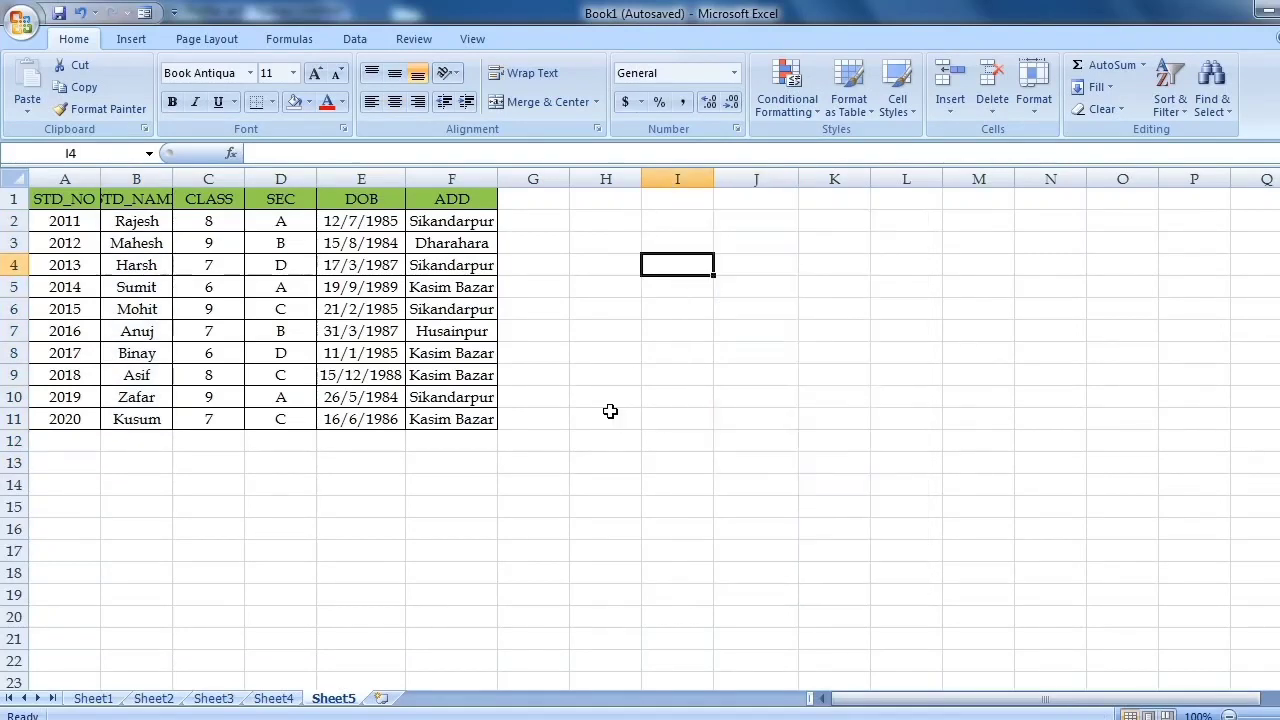
Step: Enter the header STUDENTS ID in cell I1 and autofit column I to its width
{"action": "left_click", "coordinate": [670, 230]}
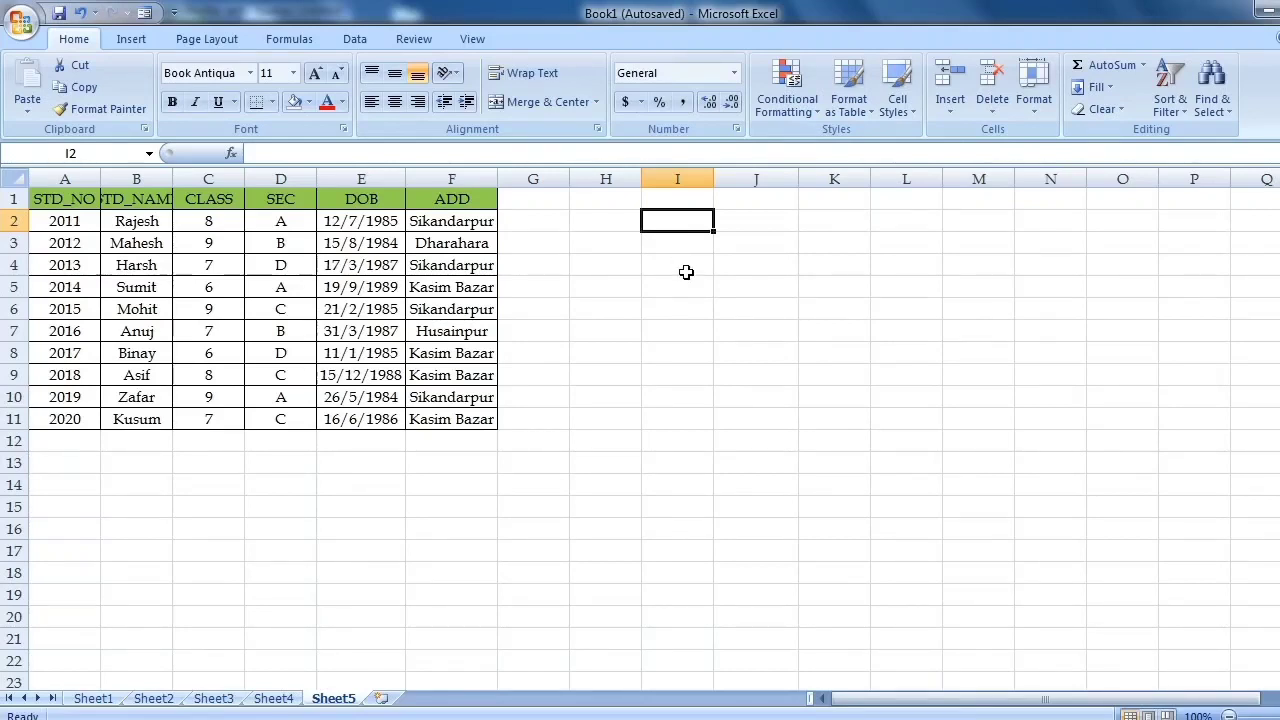
{"action": "key", "text": "Up"}
{"action": "type", "text": "S"}
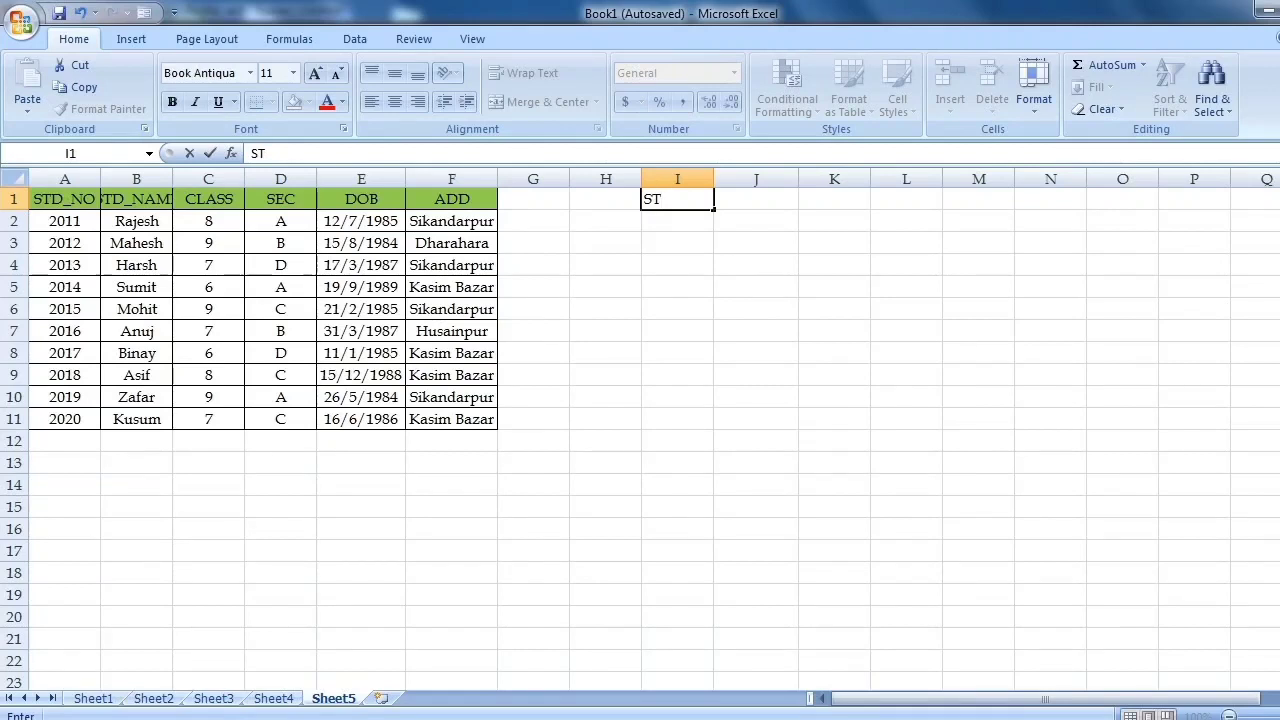
{"action": "type", "text": "TUDENTS id"}
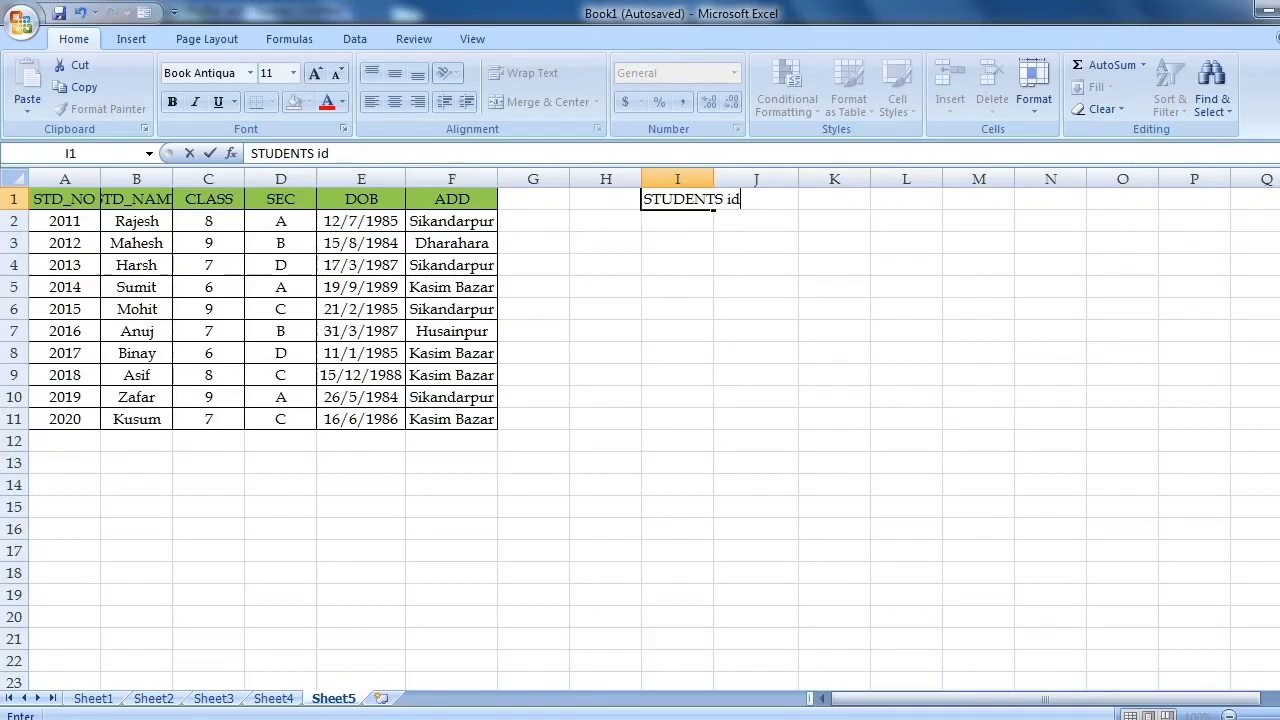
{"action": "key", "text": "BackSpace"}
{"action": "key", "text": "BackSpace"}
{"action": "type", "text": "ID"}
{"action": "double_click", "coordinate": [714, 175]}
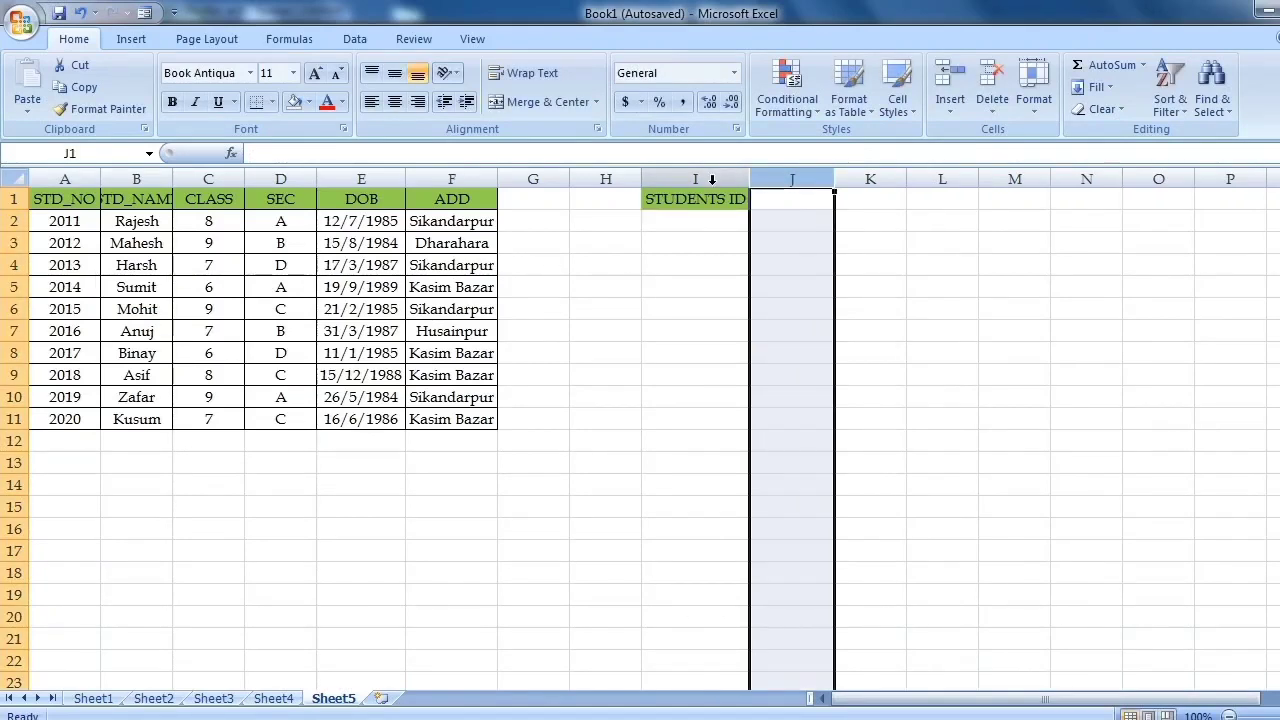
Step: Enter 2011 in cell I2 and 2022 in cell I3 under the STUDENTS ID header
{"action": "left_click", "coordinate": [693, 222]}
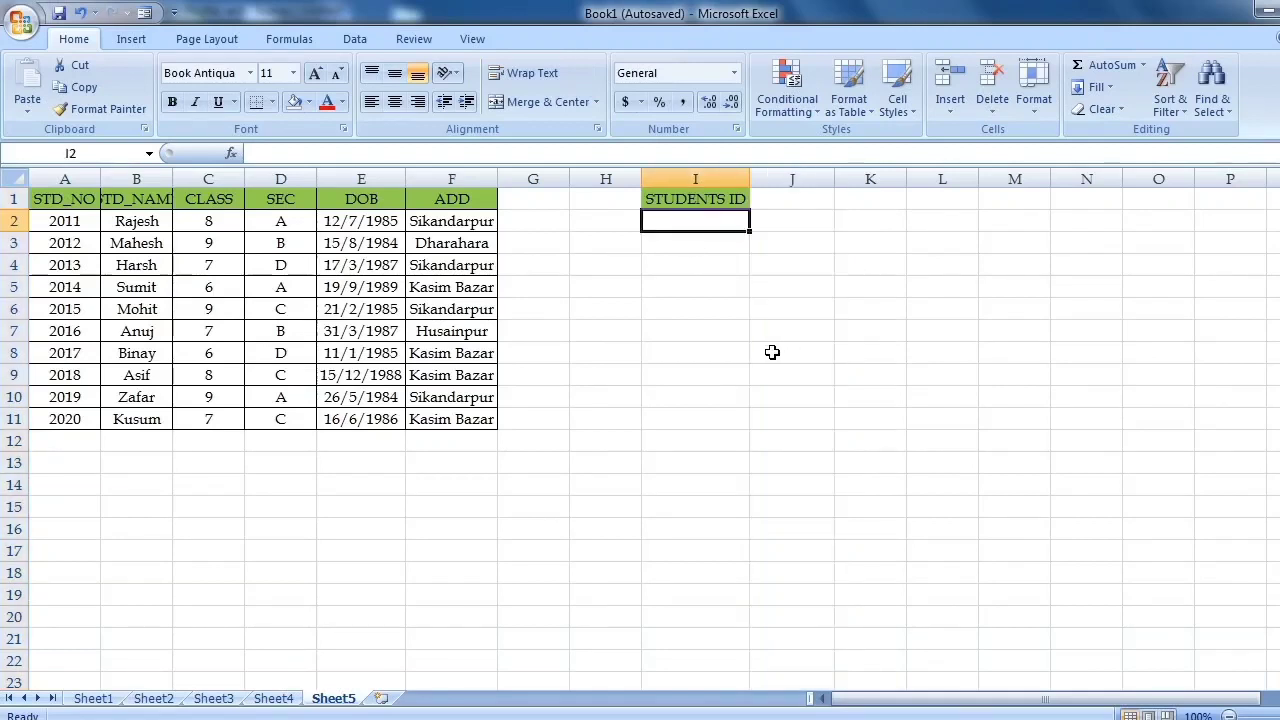
{"action": "type", "text": "2011"}
{"action": "key", "text": "Return"}
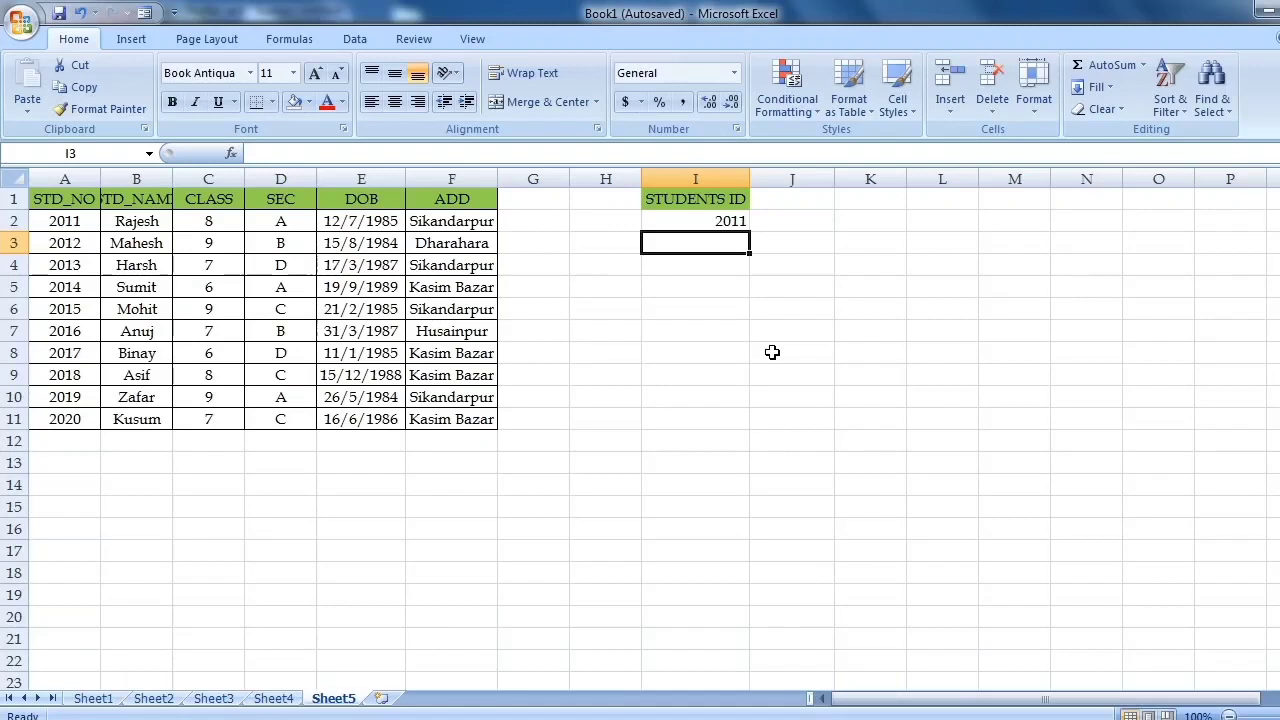
{"action": "type", "text": "2022"}
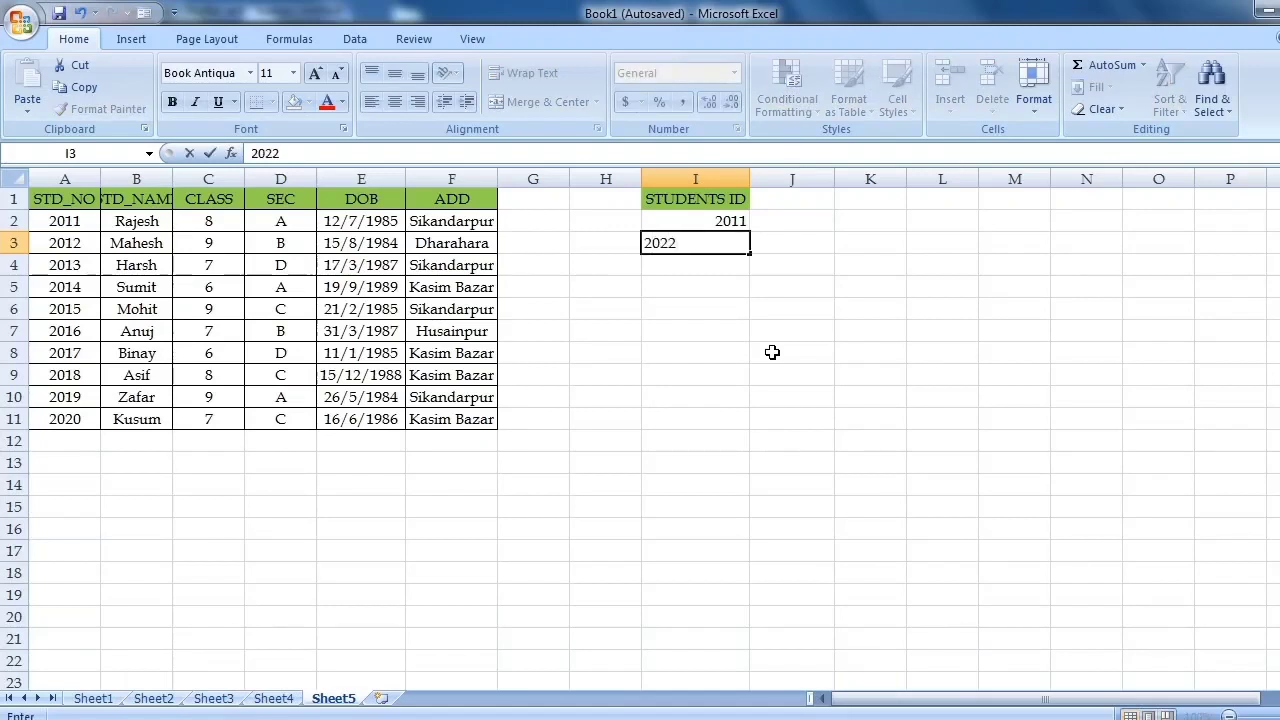
{"action": "left_click", "coordinate": [806, 310]}
Step: Change the second student ID in cell I3 to 2012
{"action": "left_click_drag", "start_coordinate": [729, 221], "coordinate": [734, 242]}
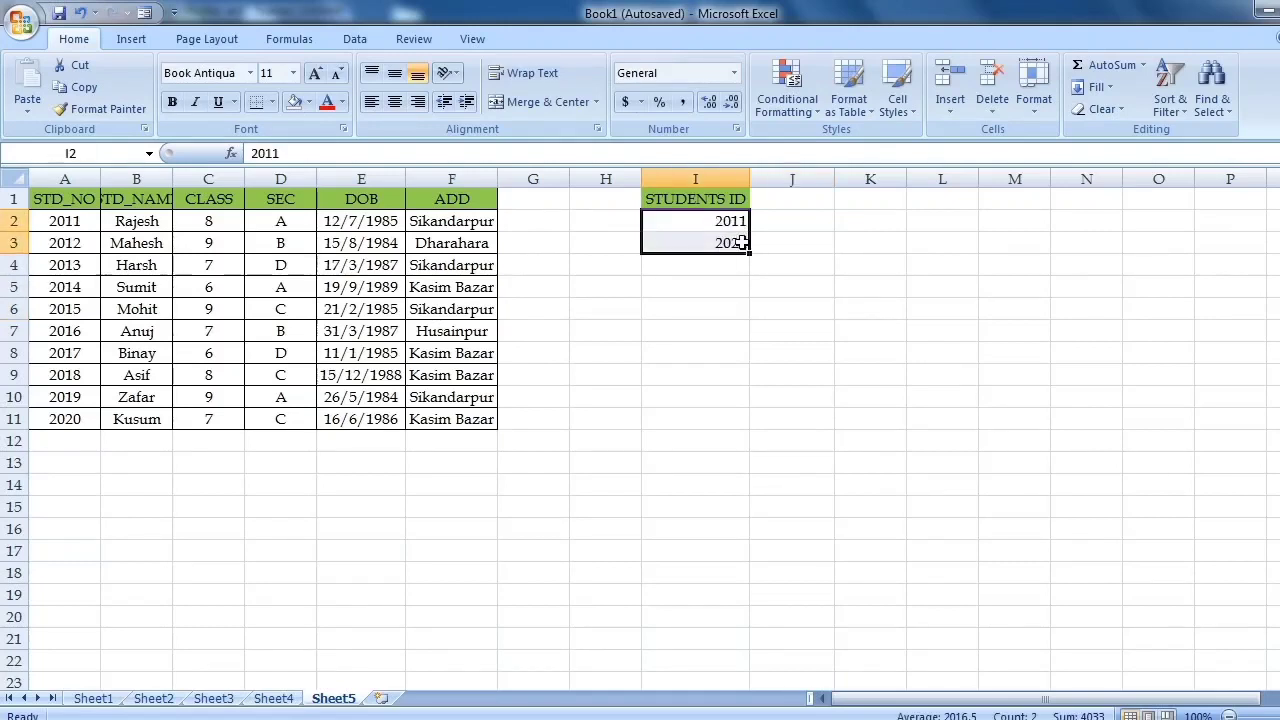
{"action": "double_click", "coordinate": [741, 242]}
{"action": "key", "text": "BackSpace"}
{"action": "key", "text": "BackSpace"}
{"action": "type", "text": "12"}
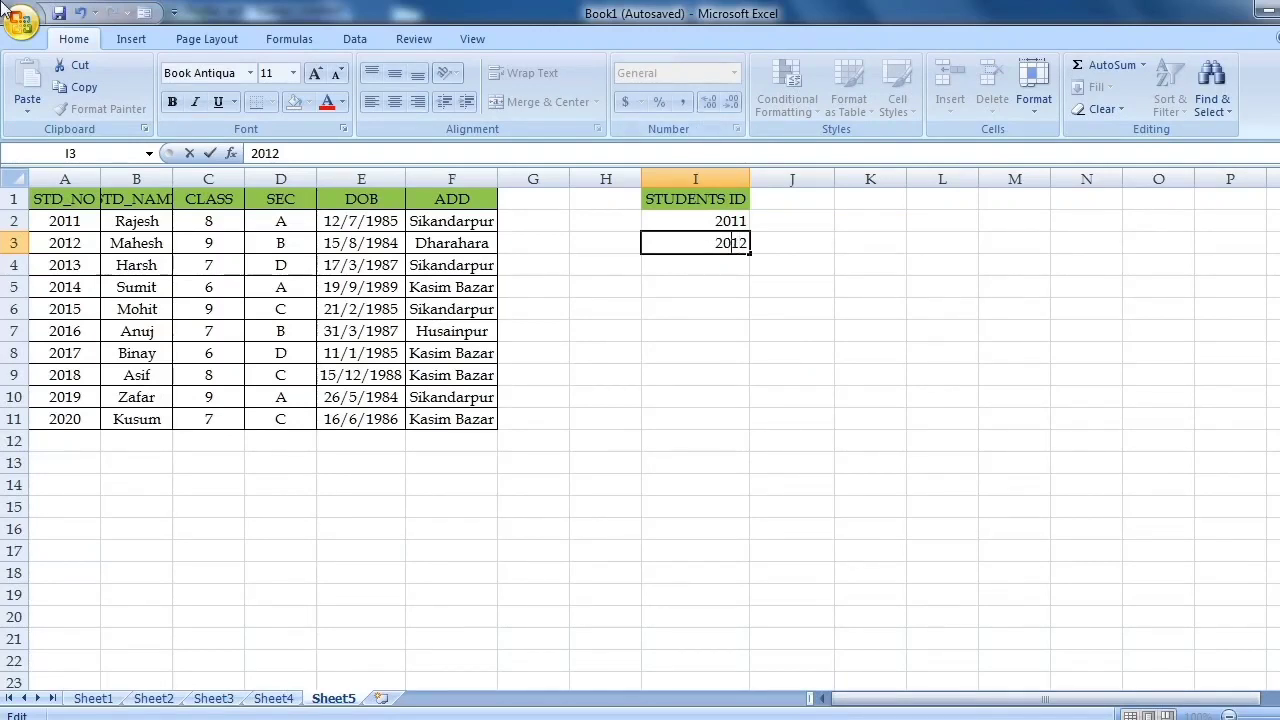
{"action": "left_click", "coordinate": [744, 419]}
Step: Extend the number series from I2:I3 down to cell I22, then clear the filled range
{"action": "left_click_drag", "start_coordinate": [728, 226], "coordinate": [731, 247]}
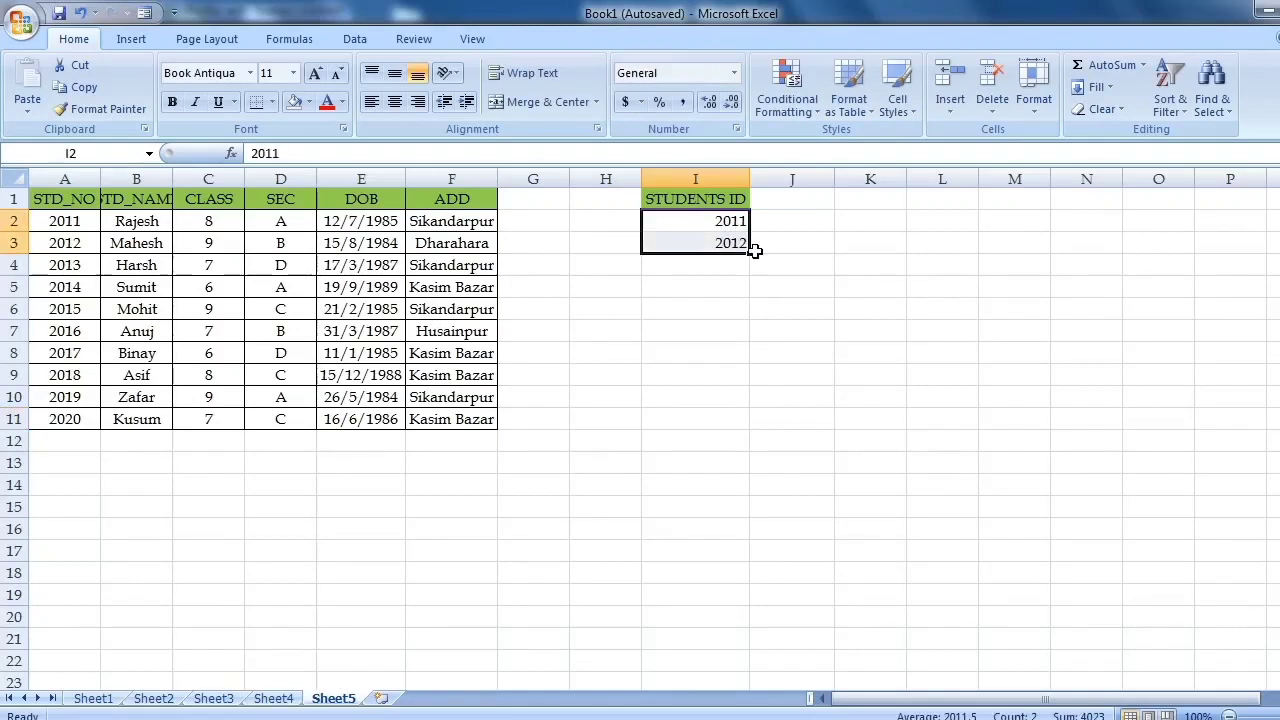
{"action": "left_click_drag", "start_coordinate": [751, 255], "coordinate": [744, 665]}
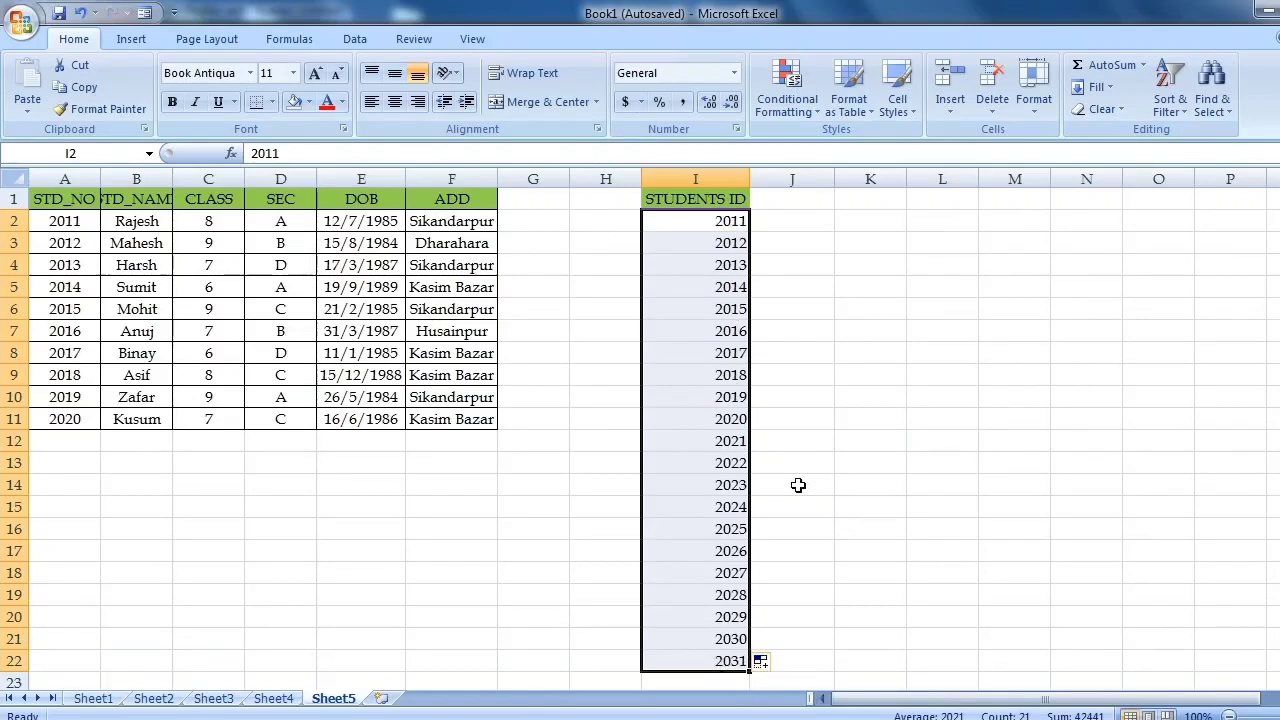
{"action": "key", "text": "Delete"}
Step: Enter the prefixed IDs STD-211 in cell I2 and STD-212 in cell I3
{"action": "left_click", "coordinate": [712, 232]}
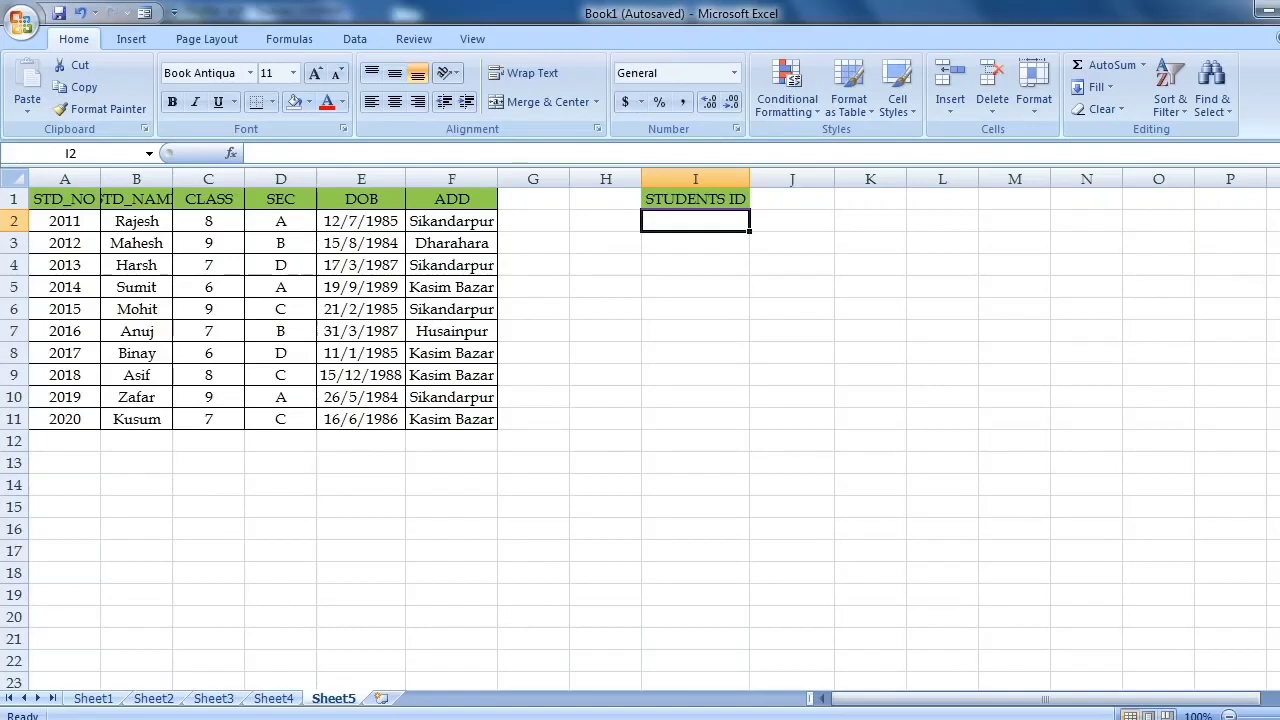
{"action": "type", "text": "STD-211"}
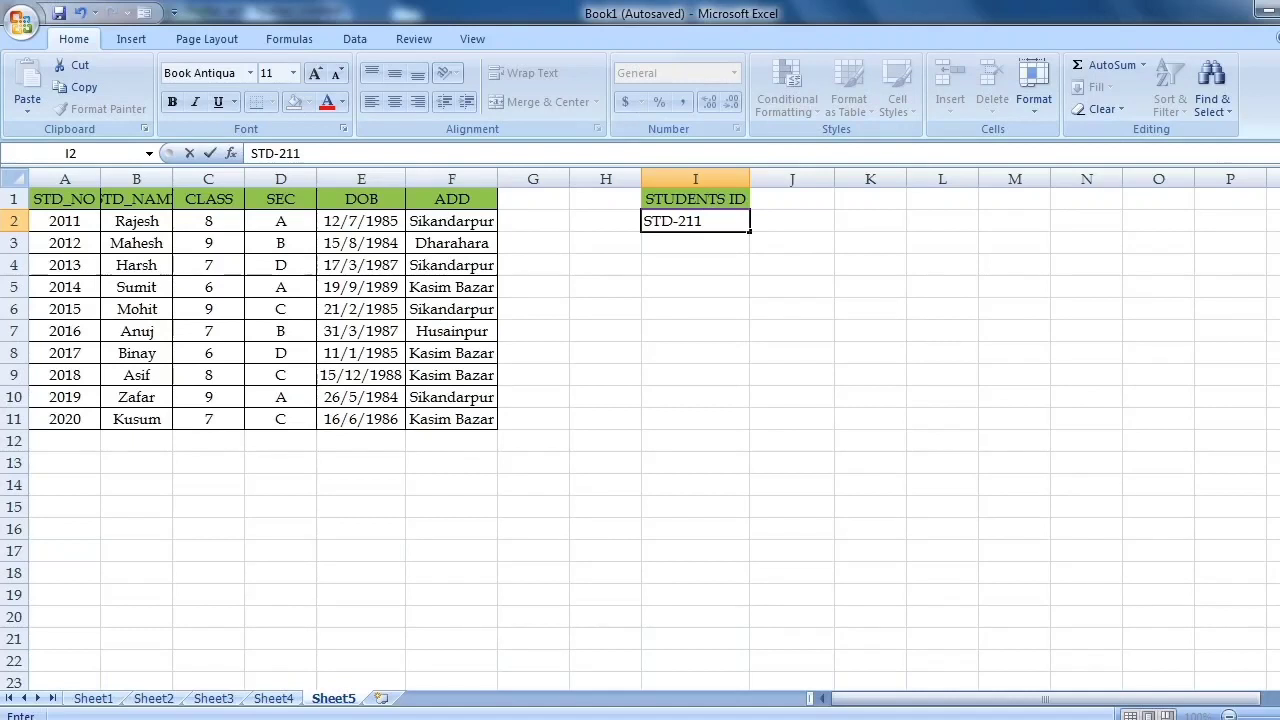
{"action": "key", "text": "Return"}
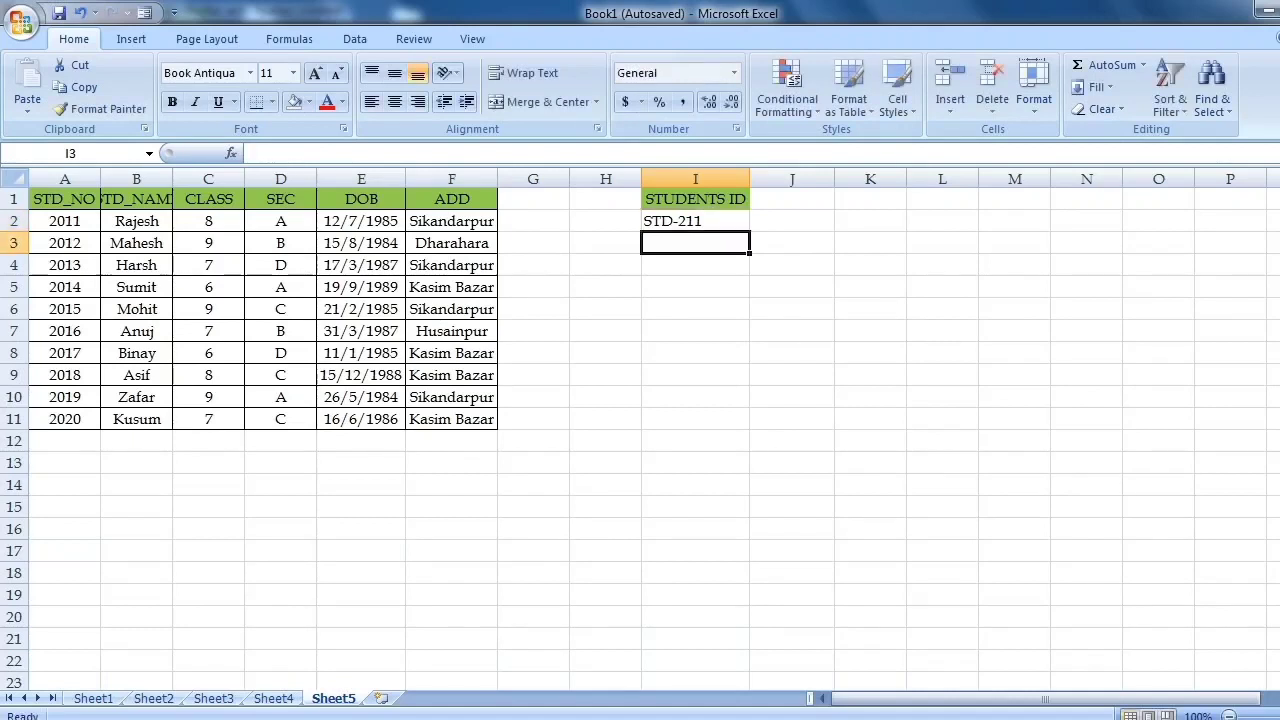
{"action": "type", "text": "STD"}
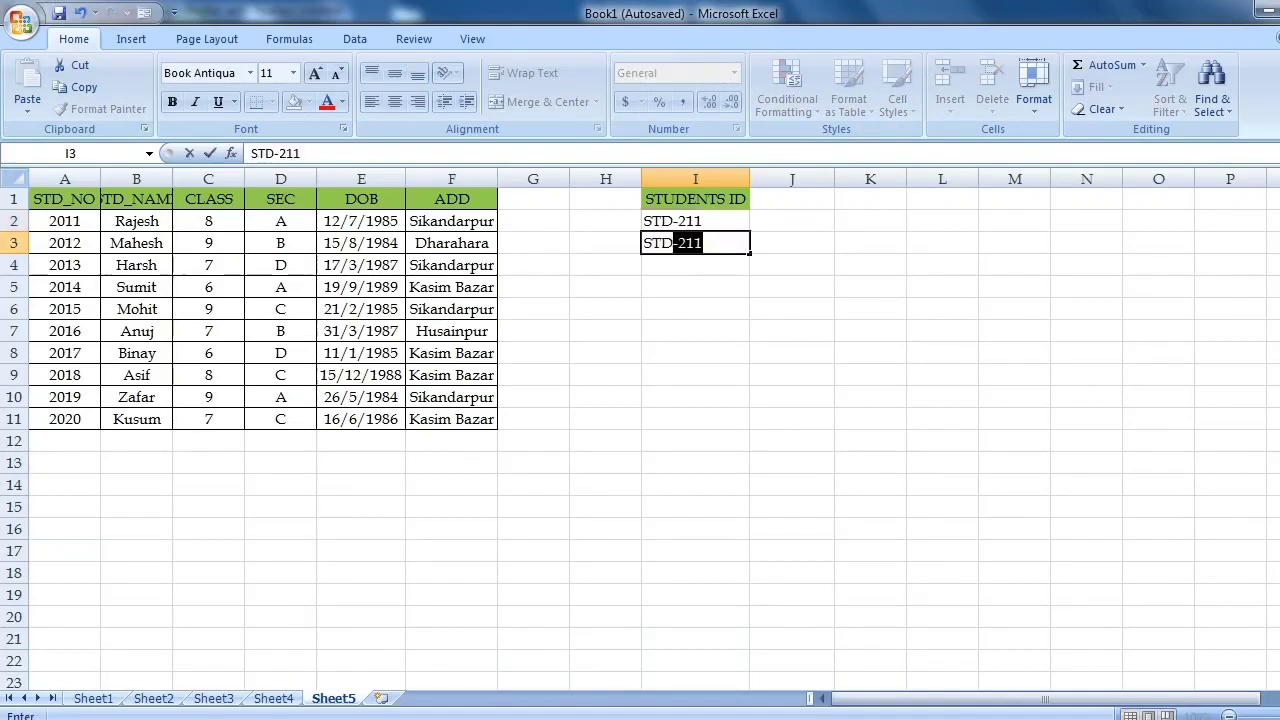
{"action": "type", "text": "-212"}
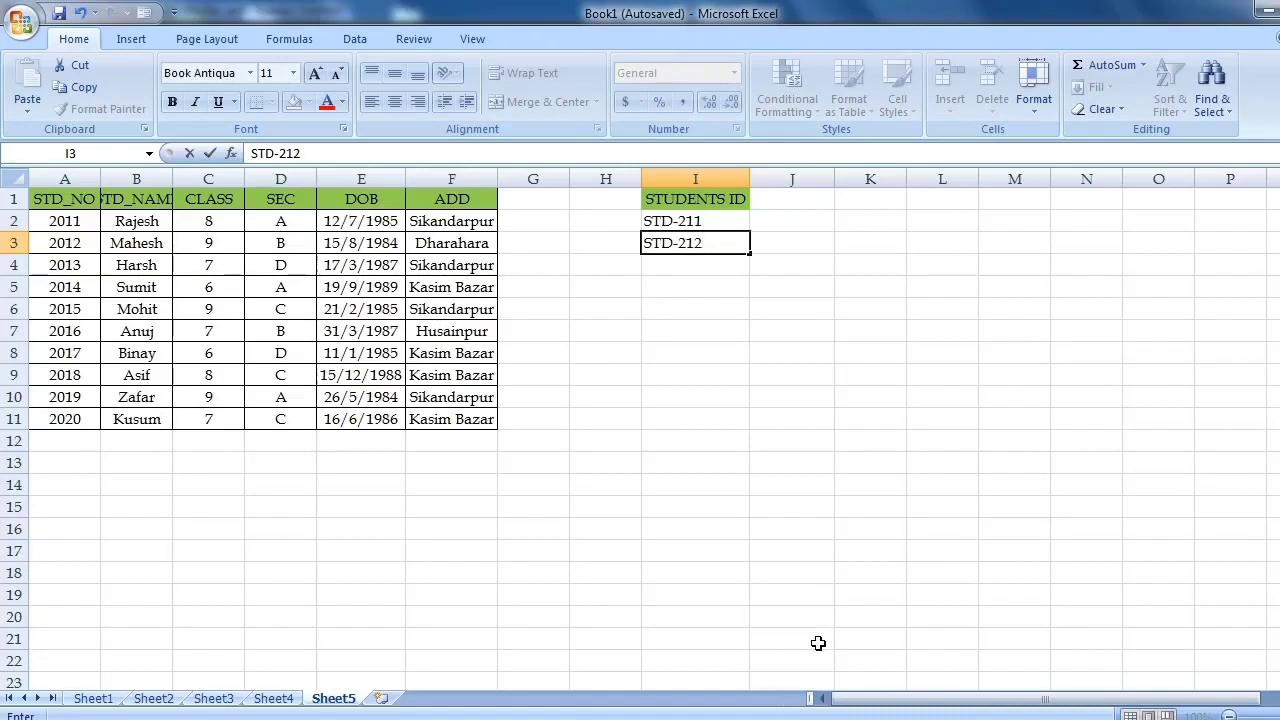
Step: Fill the STD ID series from I2:I3 down to cell I16 and centre-align all the IDs
{"action": "left_click_drag", "start_coordinate": [718, 220], "coordinate": [745, 540]}
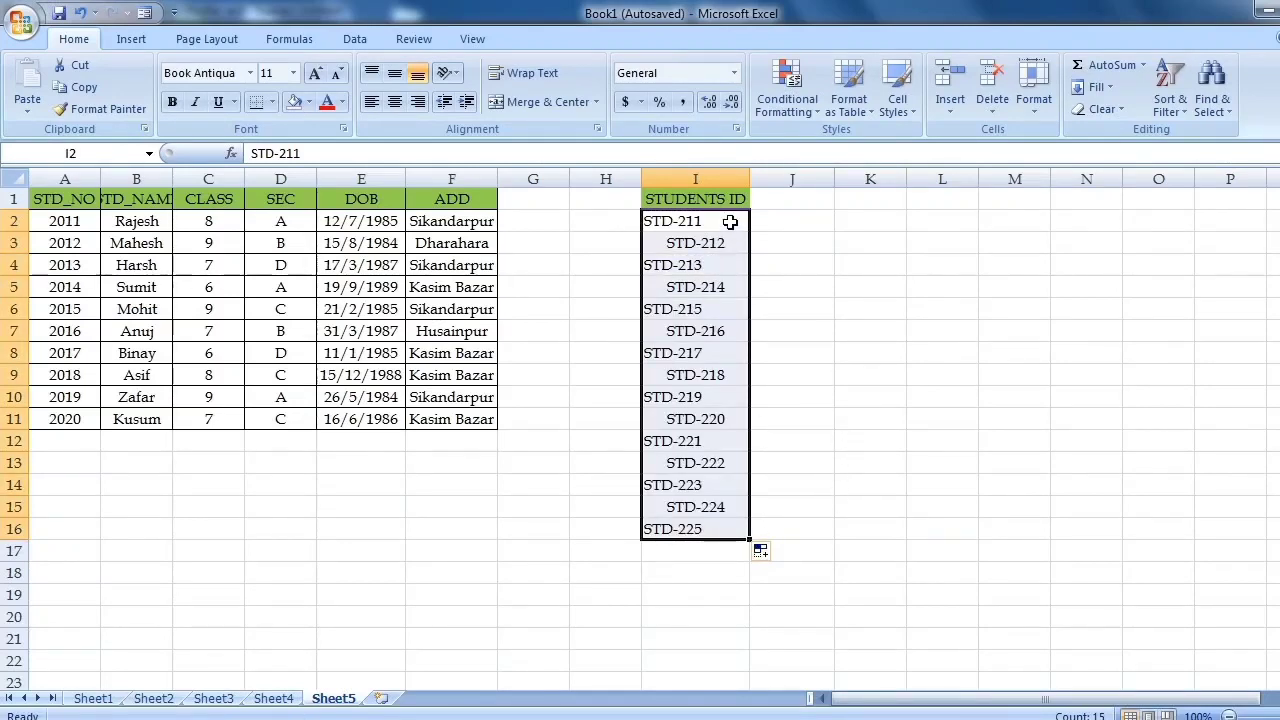
{"action": "left_click", "coordinate": [932, 396]}
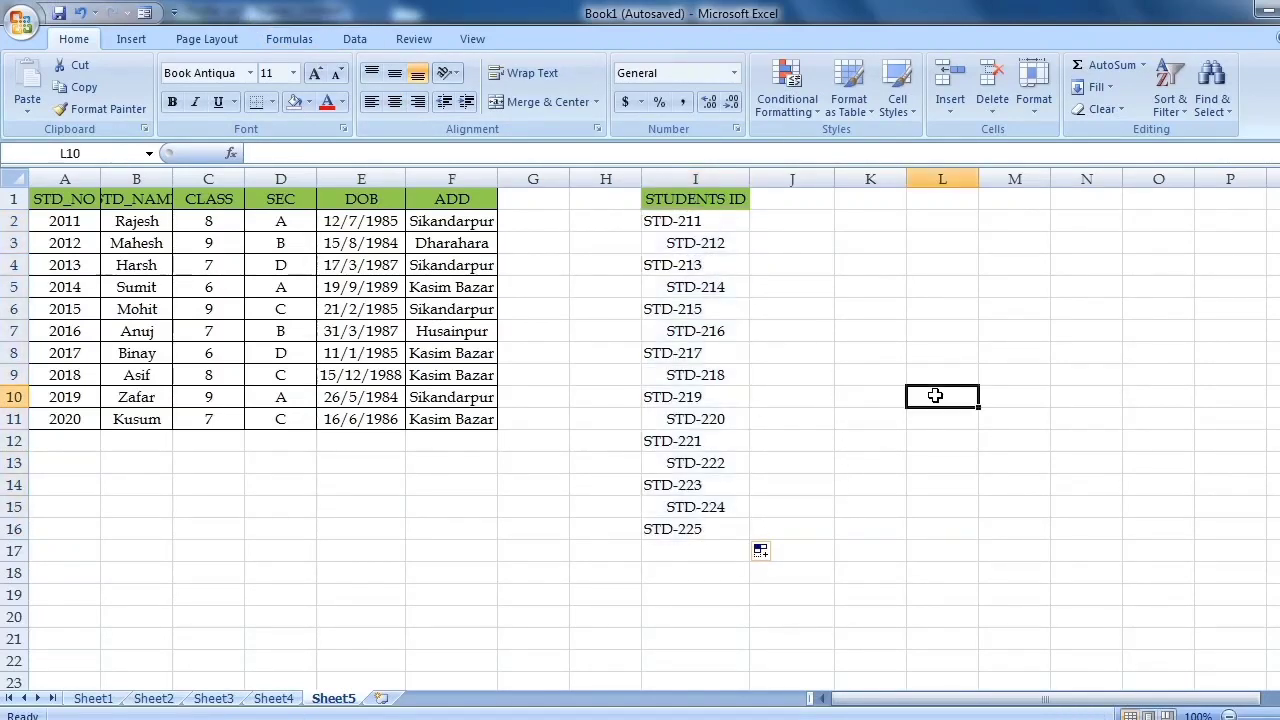
{"action": "left_click_drag", "start_coordinate": [676, 228], "coordinate": [705, 520]}
{"action": "left_click", "coordinate": [395, 101]}
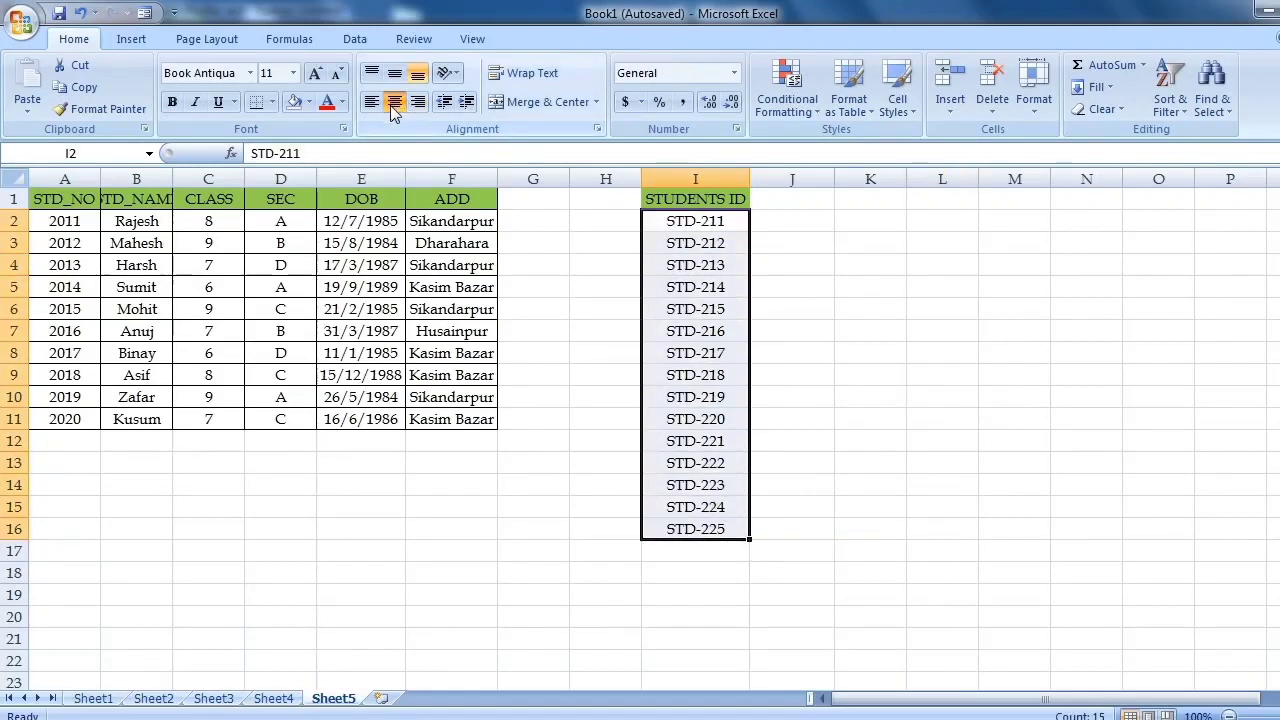
Step: Format the student table A1:F11 as a table with headers, using a purple banded Medium style
{"action": "left_click", "coordinate": [872, 332]}
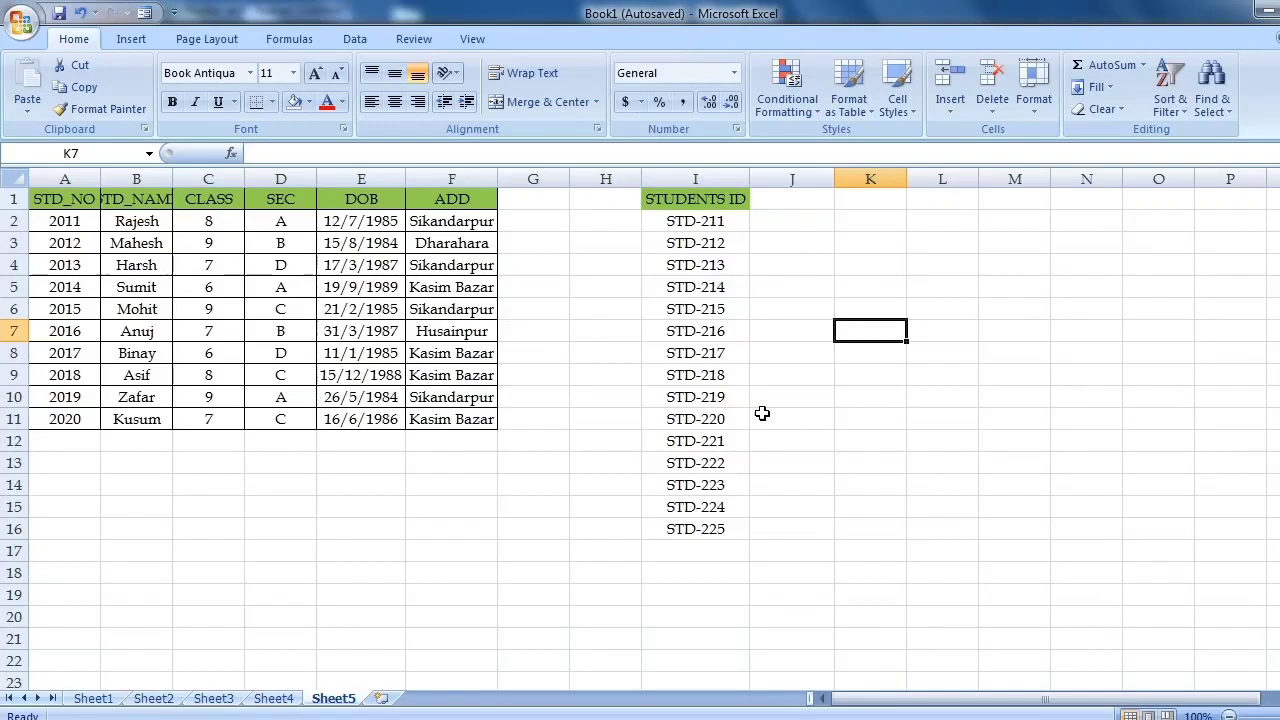
{"action": "left_click_drag", "start_coordinate": [44, 207], "coordinate": [448, 416]}
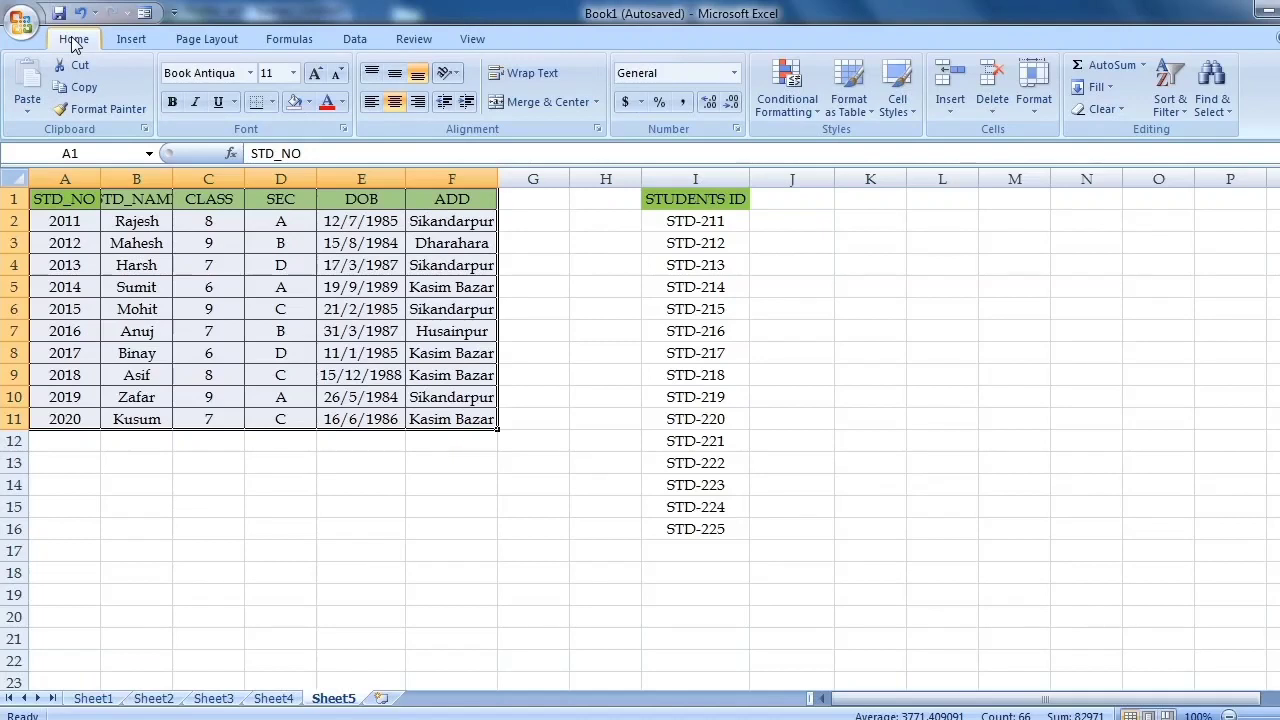
{"action": "left_click", "coordinate": [857, 117]}
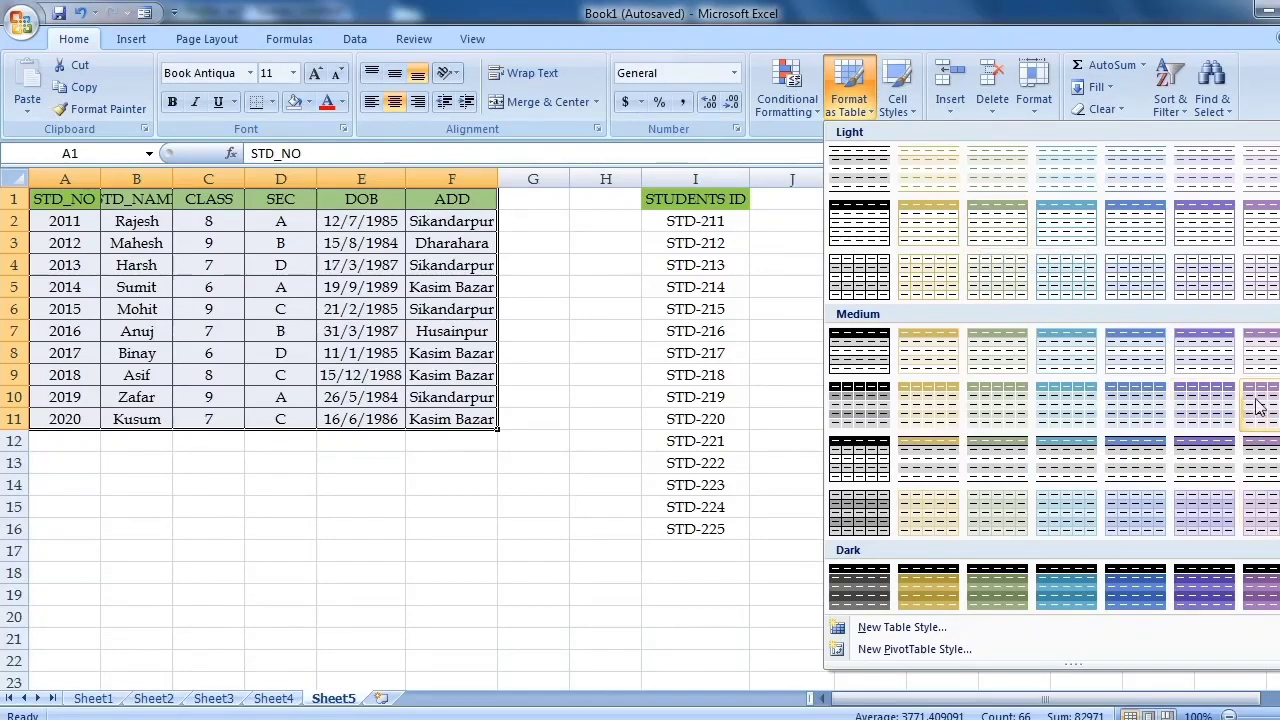
{"action": "left_click", "coordinate": [1268, 365]}
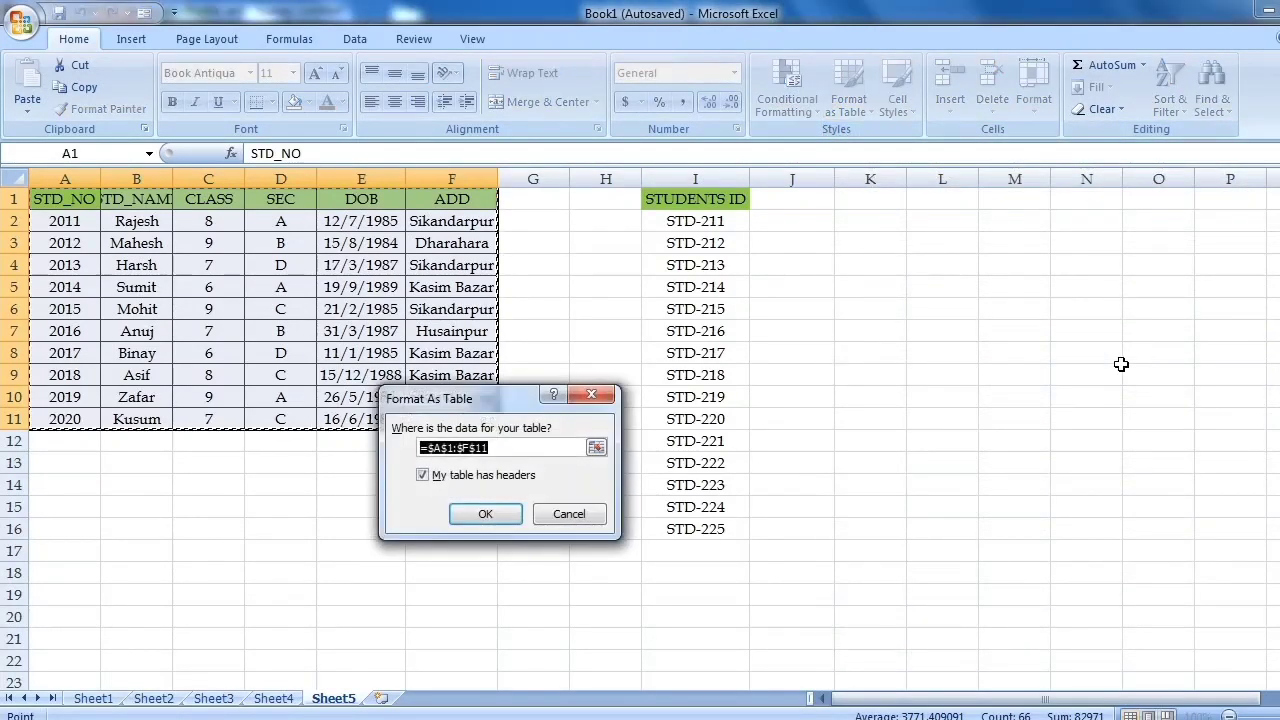
{"action": "left_click", "coordinate": [490, 514]}
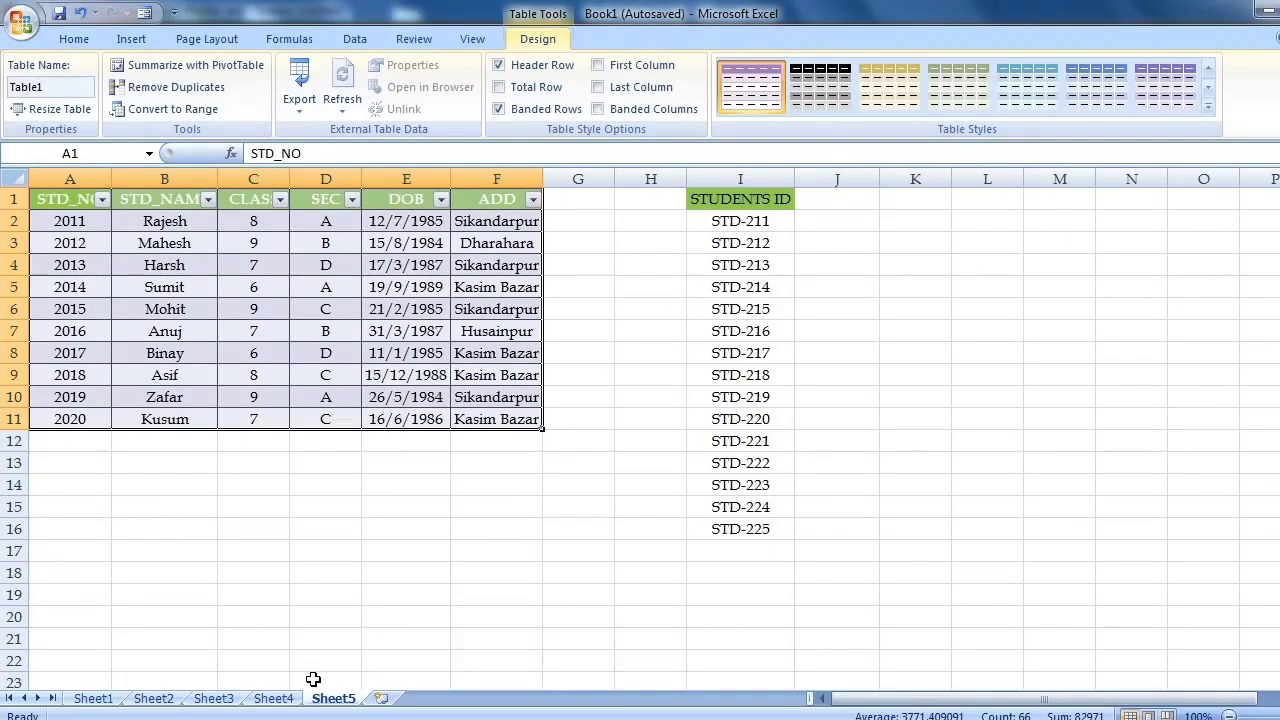
{"action": "left_click", "coordinate": [325, 549]}
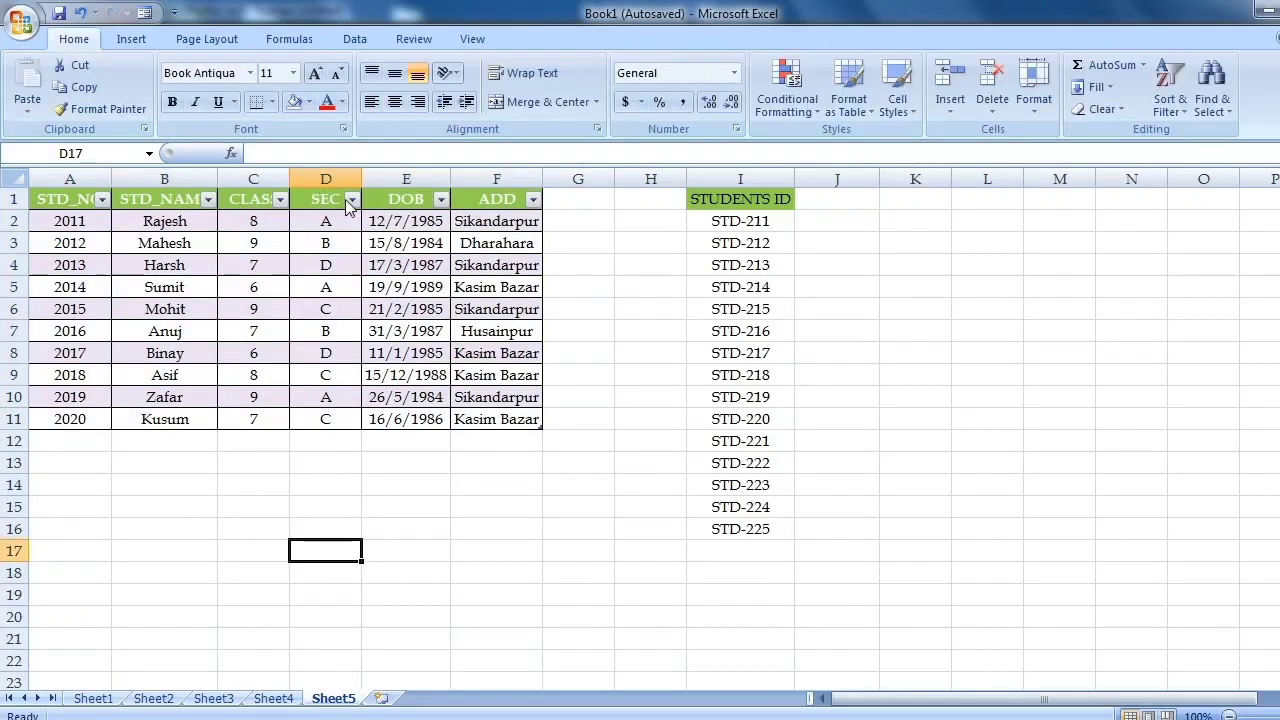
Step: Autofit the widths of the STD_NAME, STD_NO and CLASS columns to their header text
{"action": "double_click", "coordinate": [216, 182]}
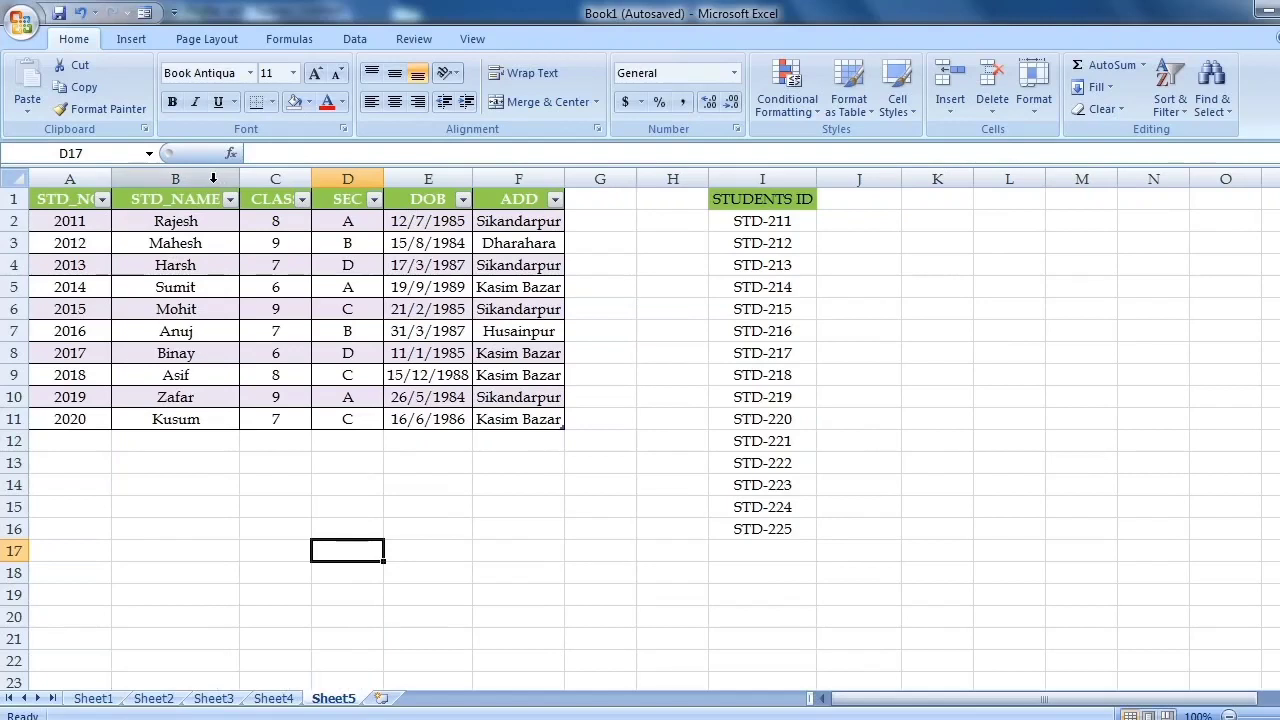
{"action": "double_click", "coordinate": [109, 178]}
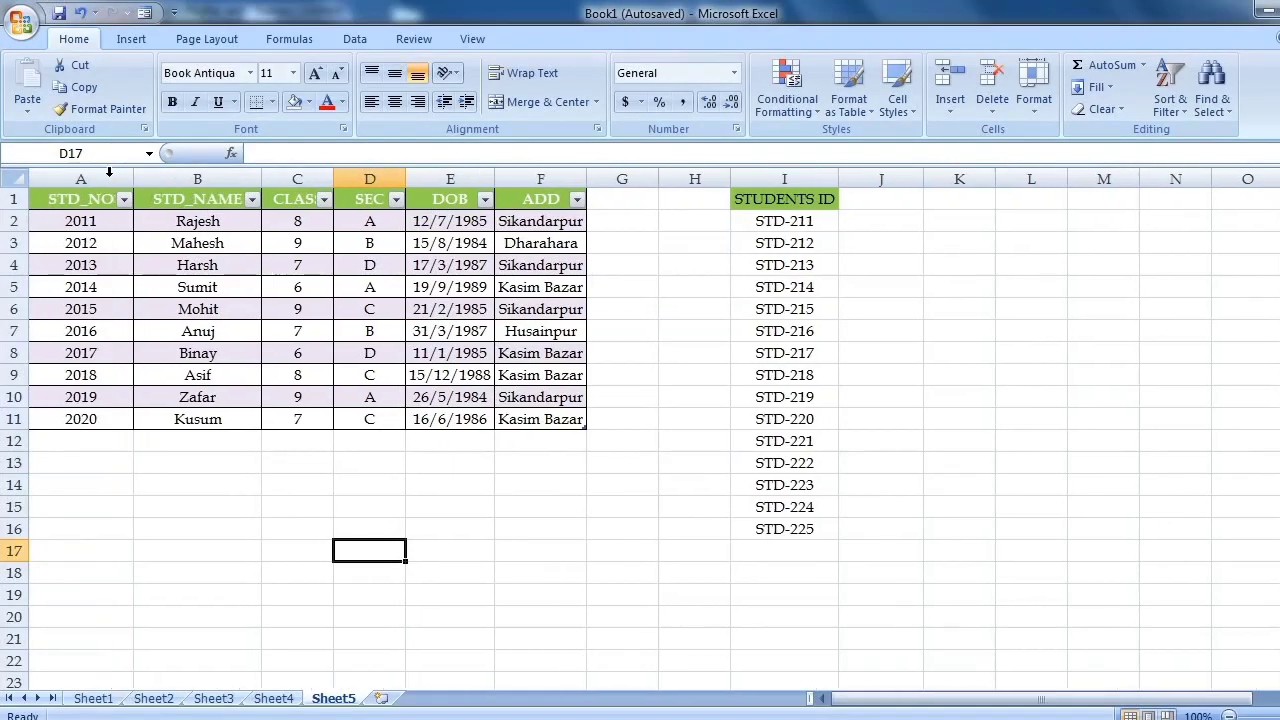
{"action": "double_click", "coordinate": [333, 178]}
{"action": "left_click", "coordinate": [422, 179]}
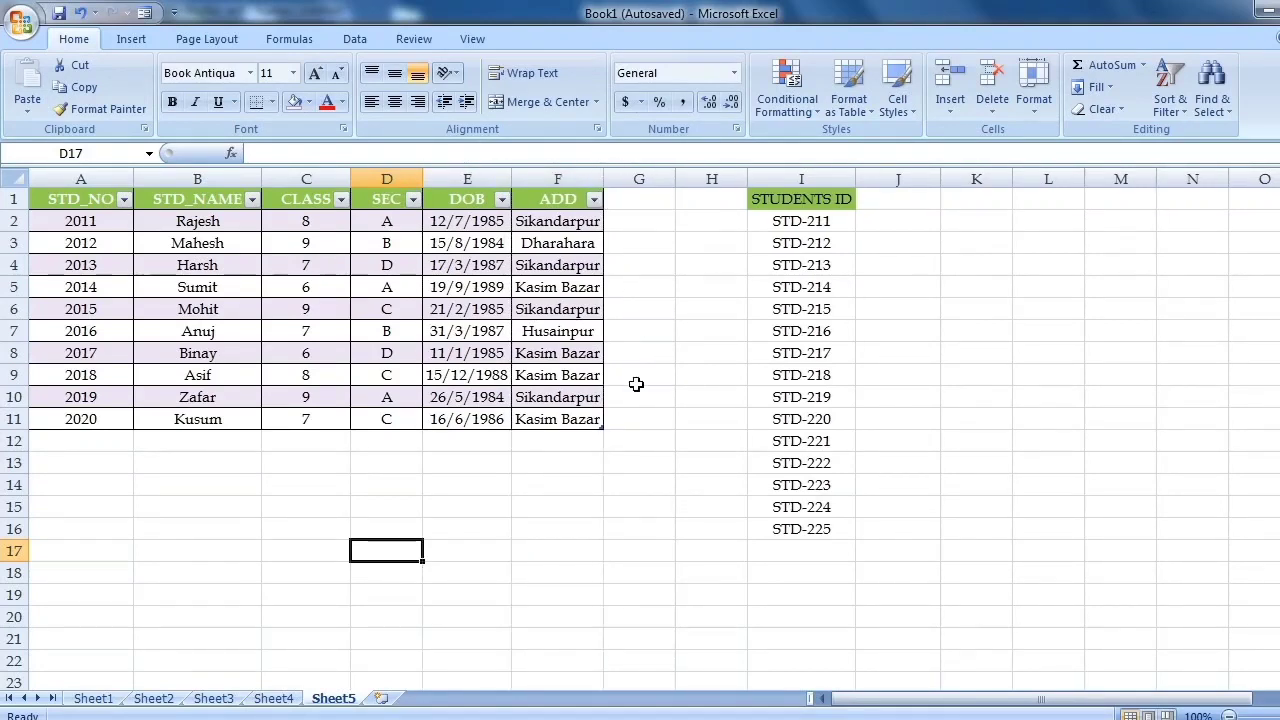
{"action": "left_click", "coordinate": [568, 594]}
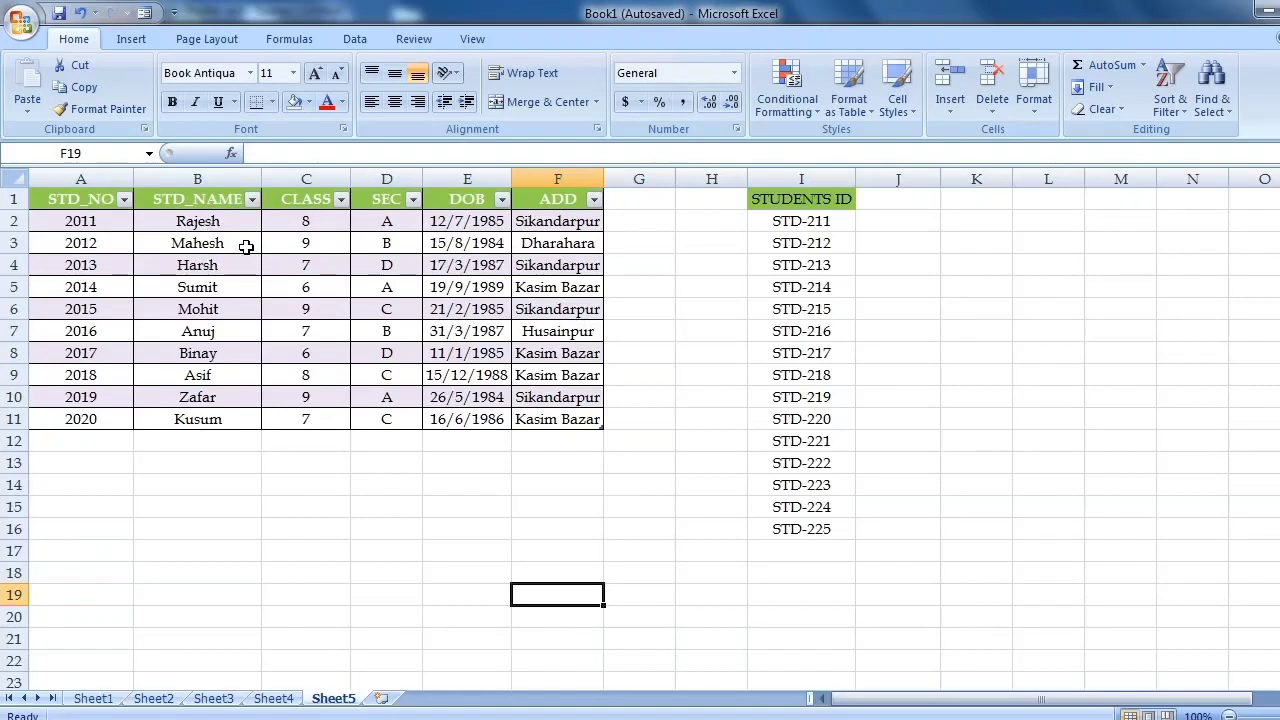
Step: Sort the student table by STD_NAME from A to Z, and again from Z to A
{"action": "left_click", "coordinate": [1176, 116]}
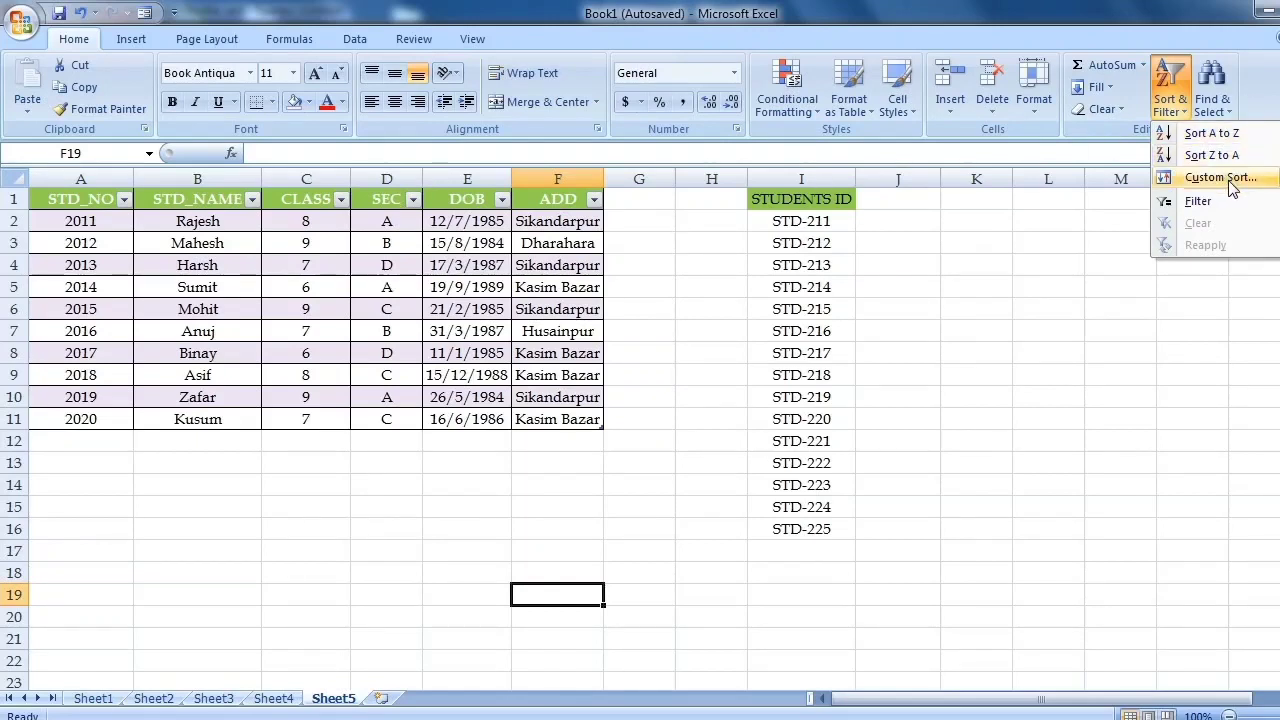
{"action": "left_click", "coordinate": [293, 574]}
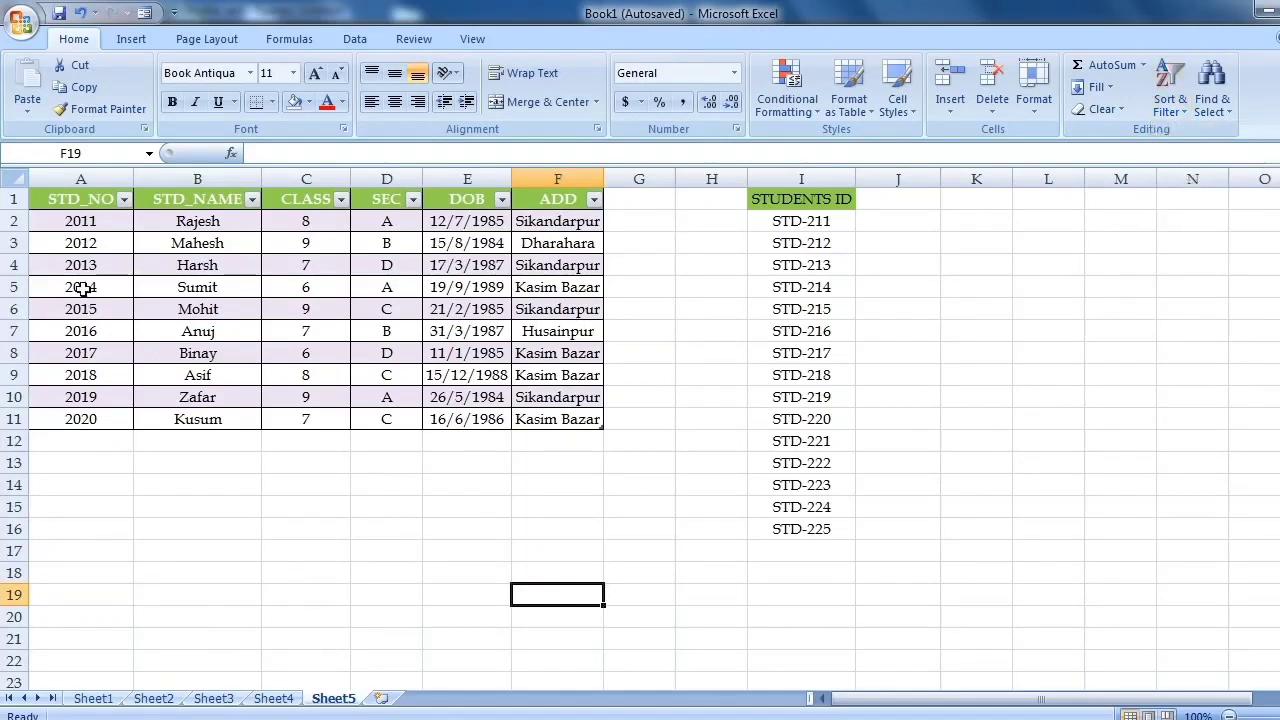
{"action": "left_click", "coordinate": [252, 200]}
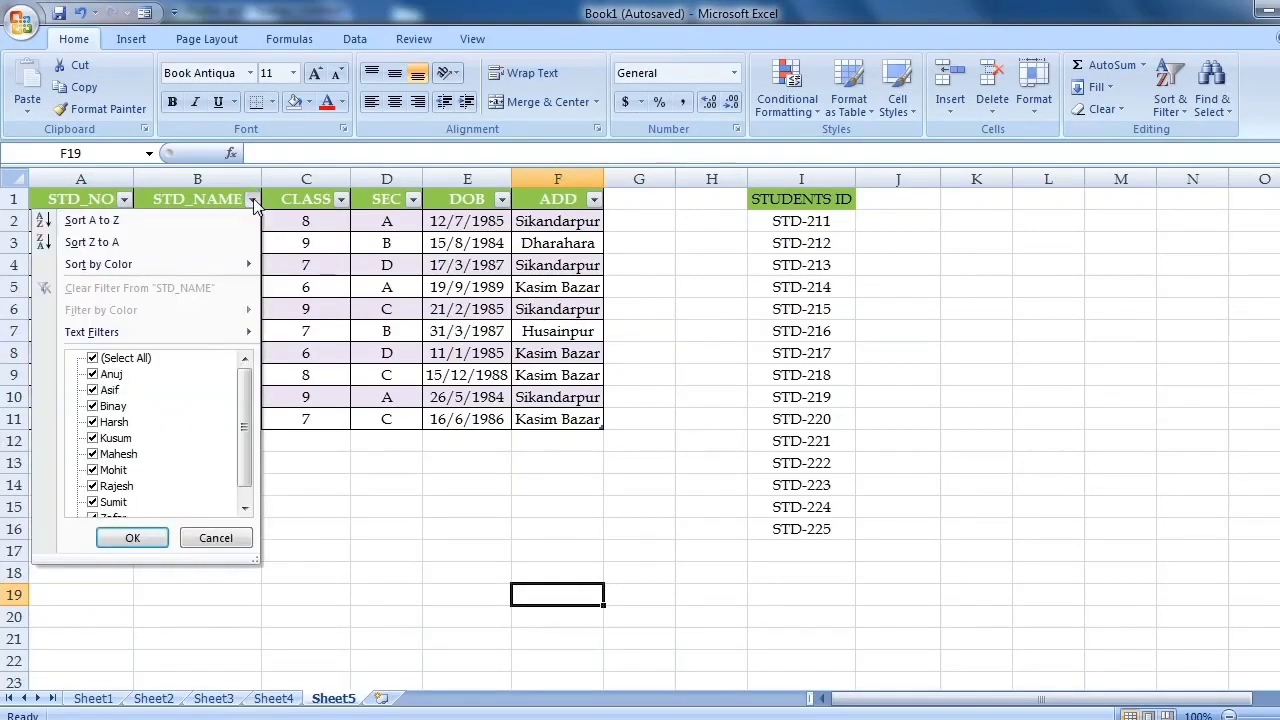
{"action": "left_click", "coordinate": [92, 220]}
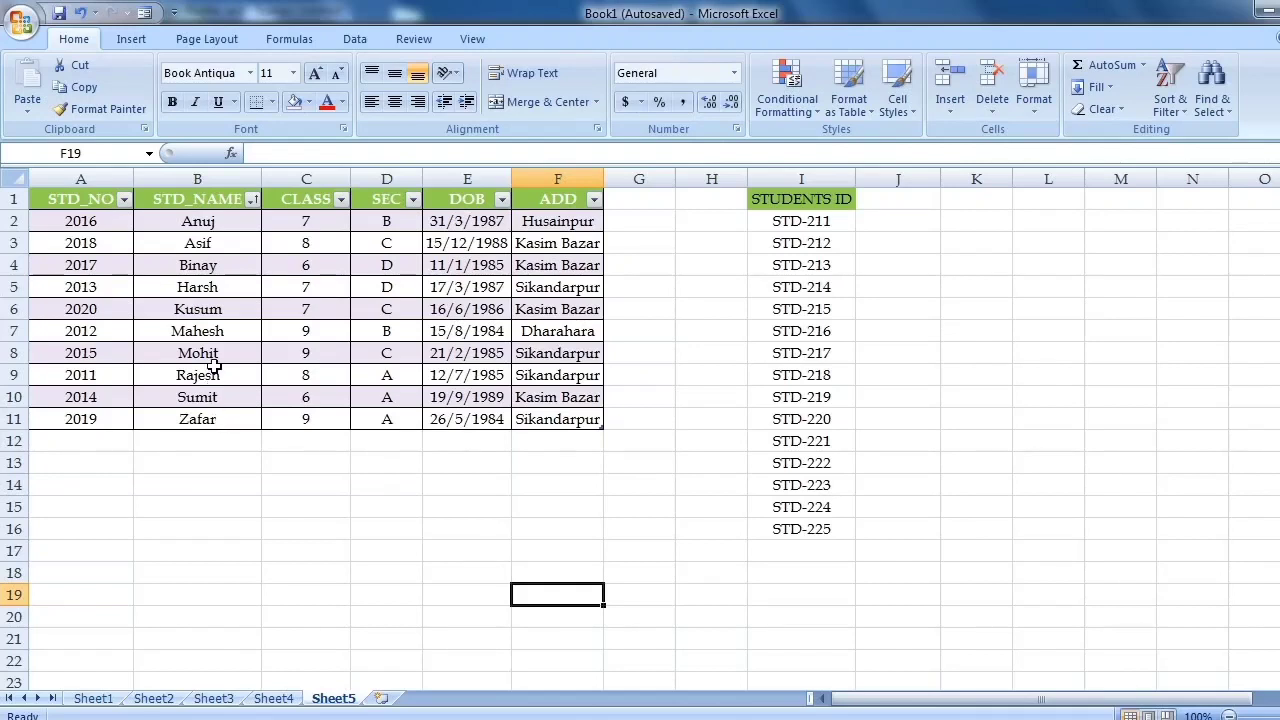
{"action": "left_click", "coordinate": [253, 199]}
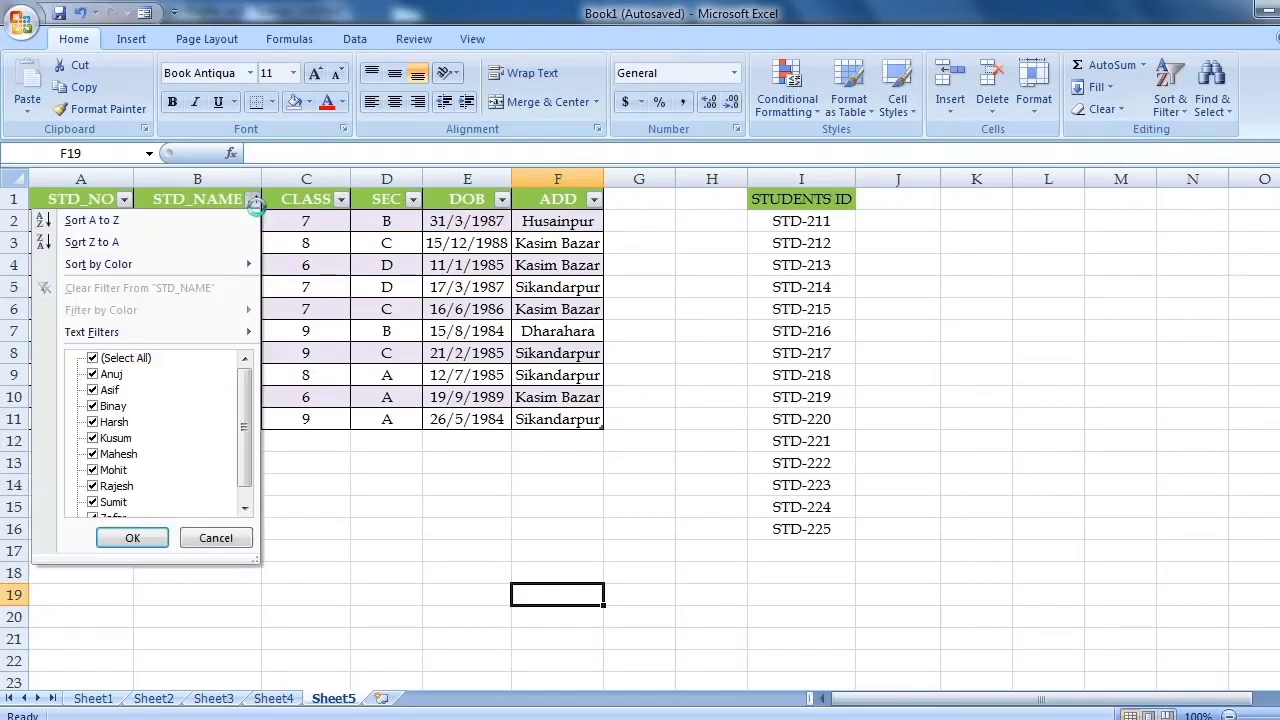
{"action": "left_click", "coordinate": [92, 243]}
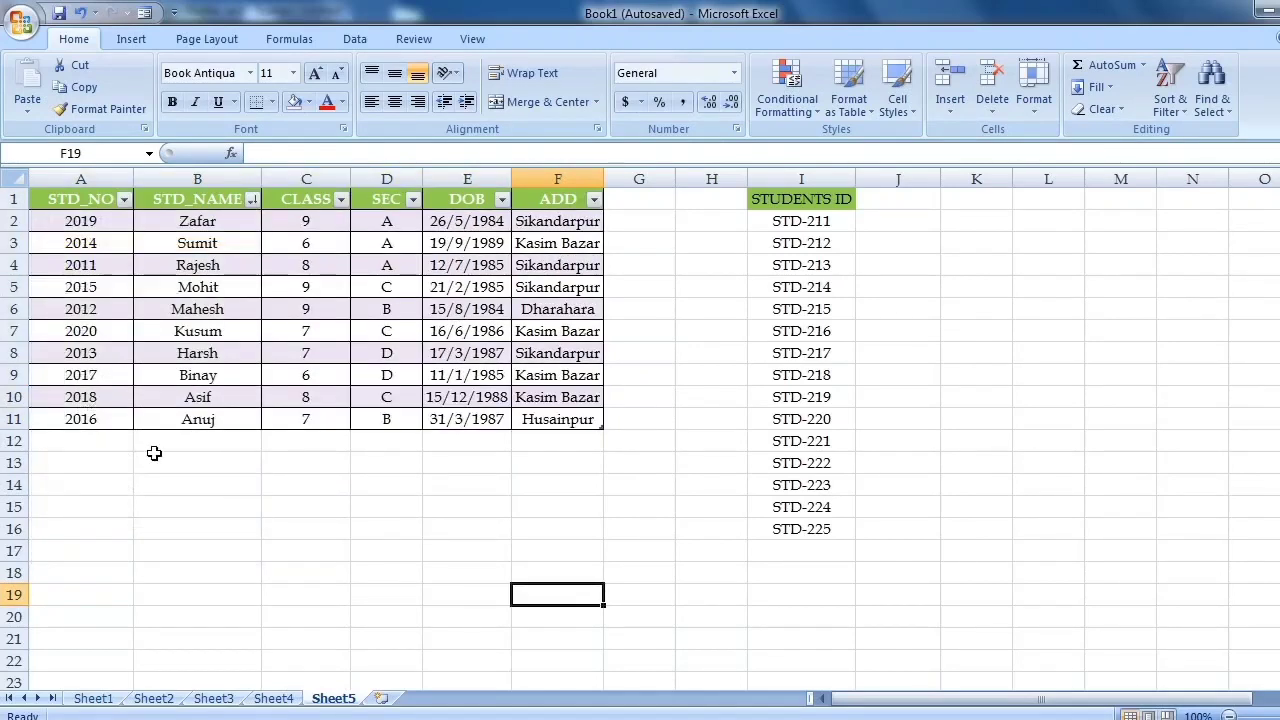
Step: Apply a custom sort on STD_NAME by Cell Color, with No Cell Color on top
{"action": "left_click", "coordinate": [253, 199]}
{"action": "mouse_move", "coordinate": [124, 266]}
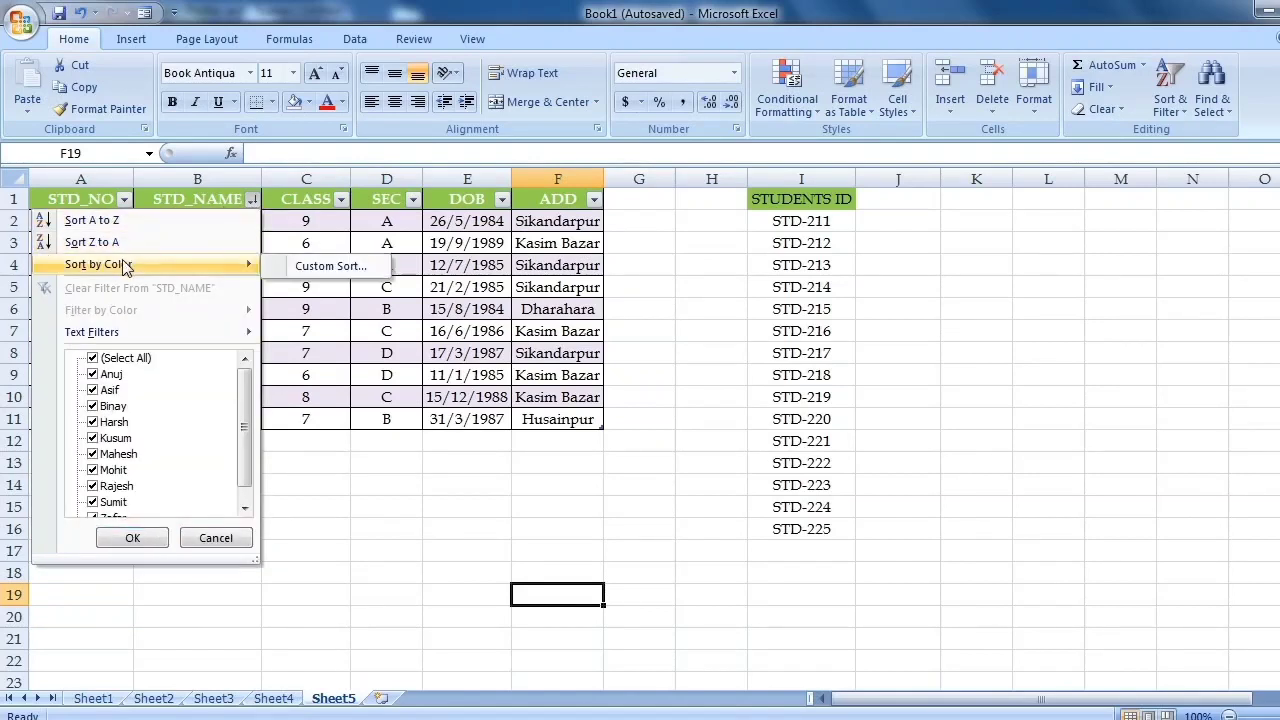
{"action": "left_click", "coordinate": [335, 266]}
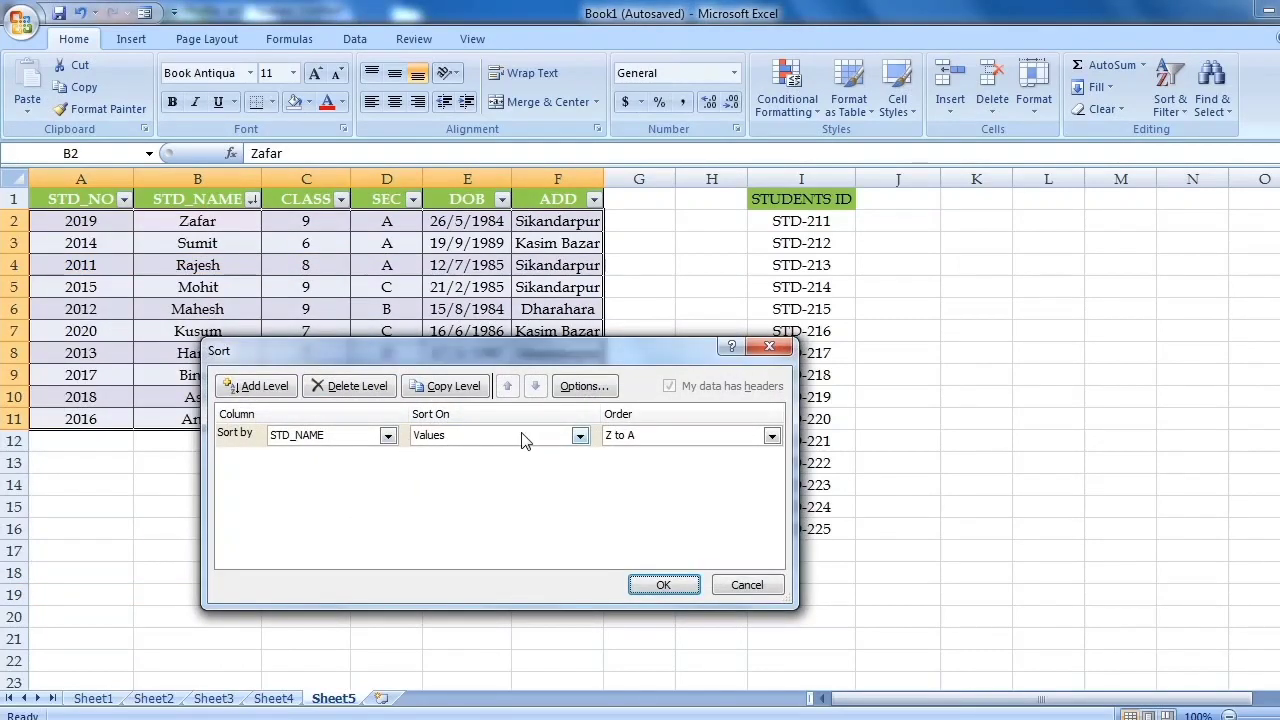
{"action": "left_click", "coordinate": [582, 440]}
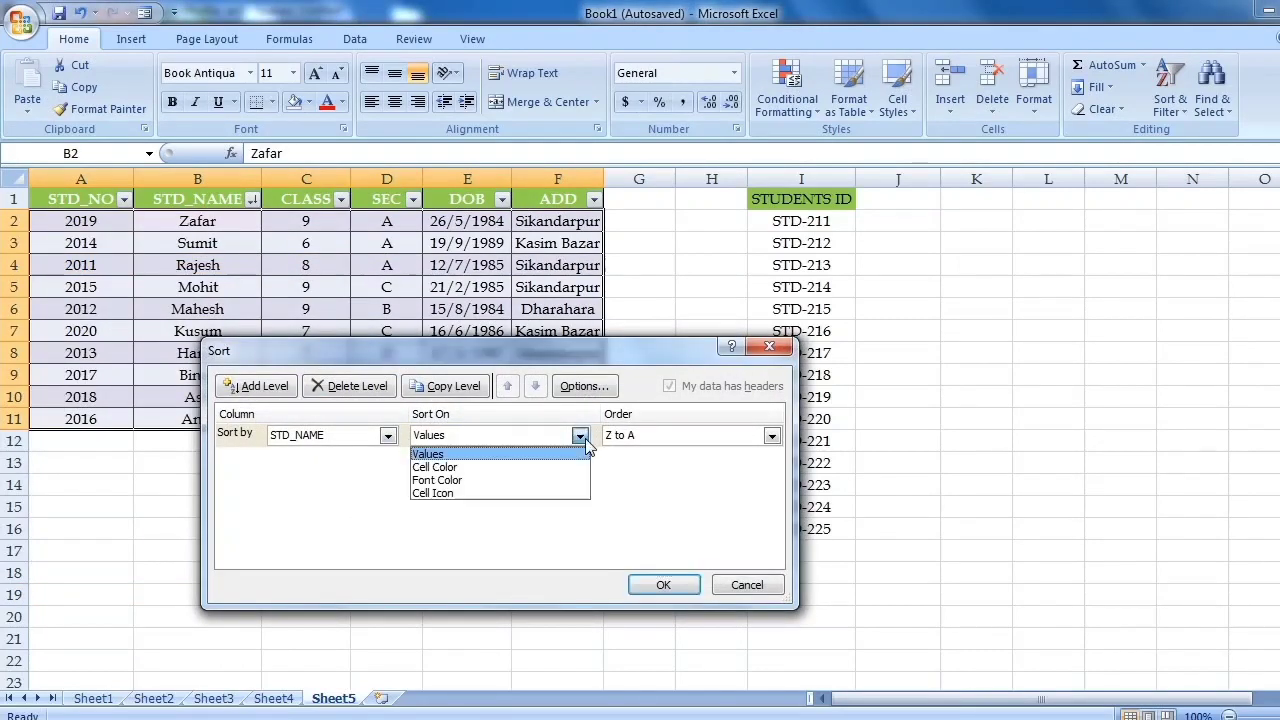
{"action": "left_click", "coordinate": [463, 471]}
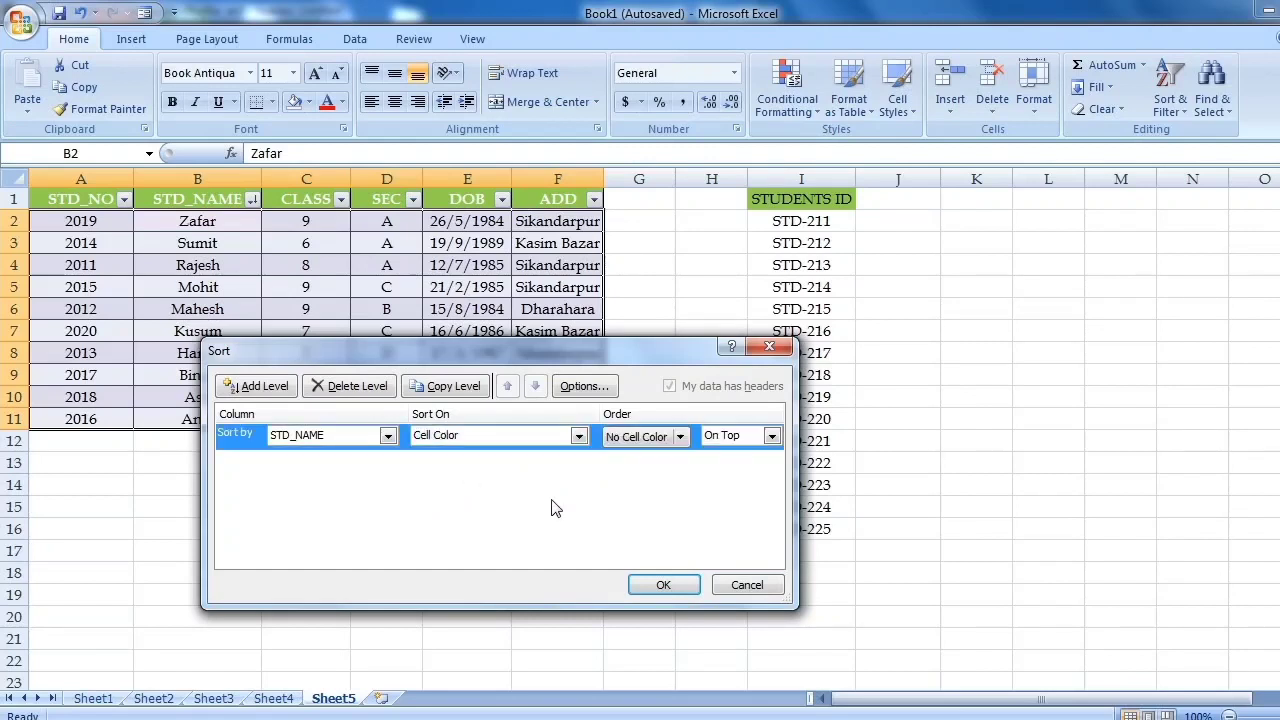
{"action": "left_click", "coordinate": [662, 588]}
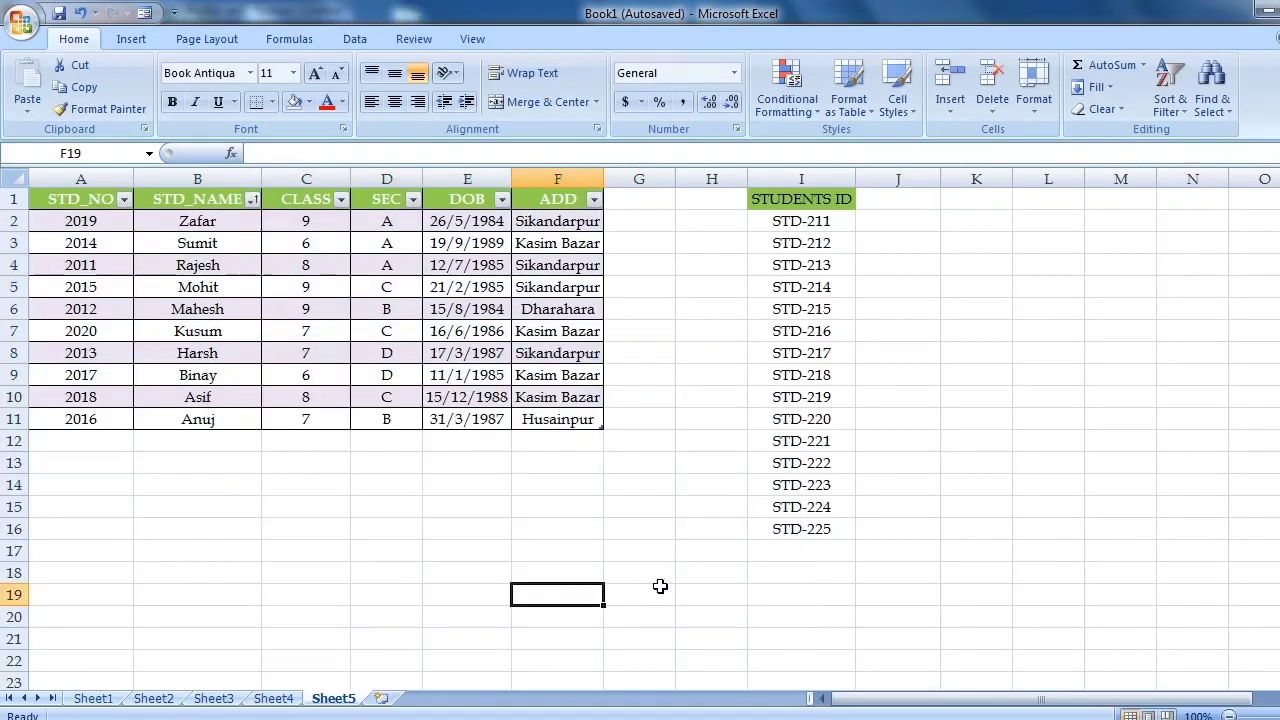
Step: Sort the student table by STD_NAME from A to Z, and again by STD_NO from smallest to largest
{"action": "left_click", "coordinate": [252, 200]}
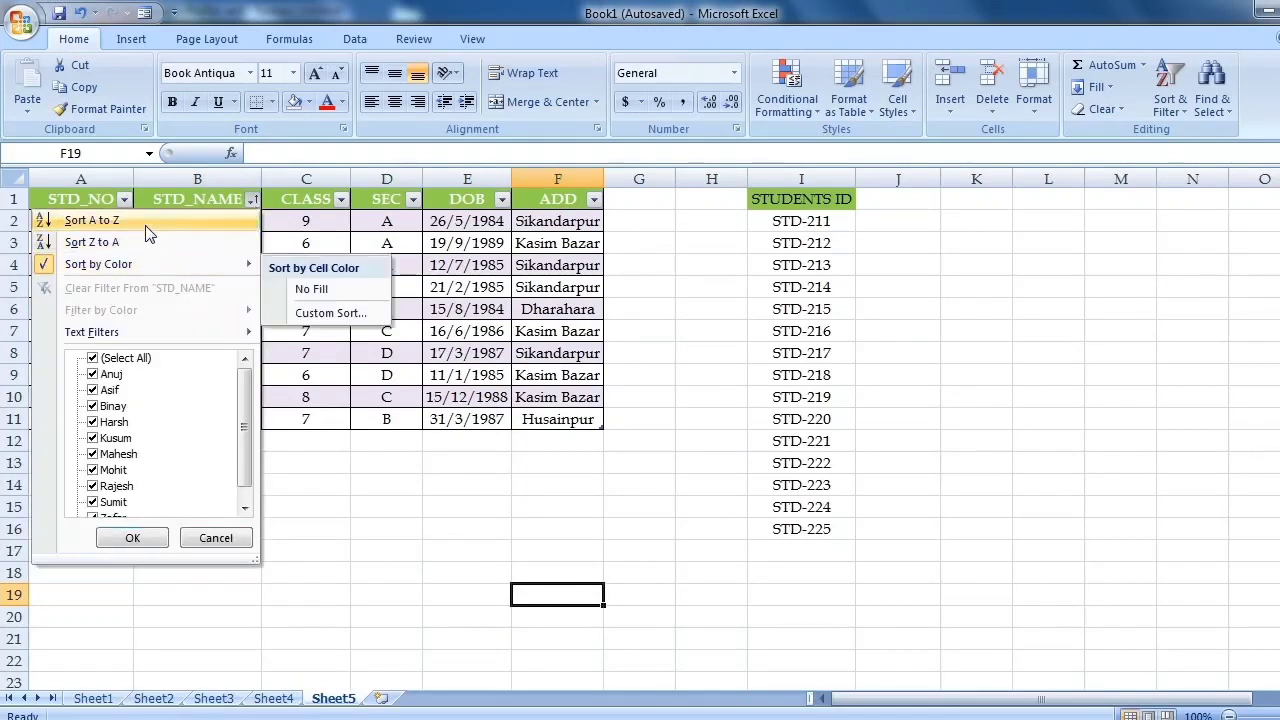
{"action": "left_click", "coordinate": [100, 220]}
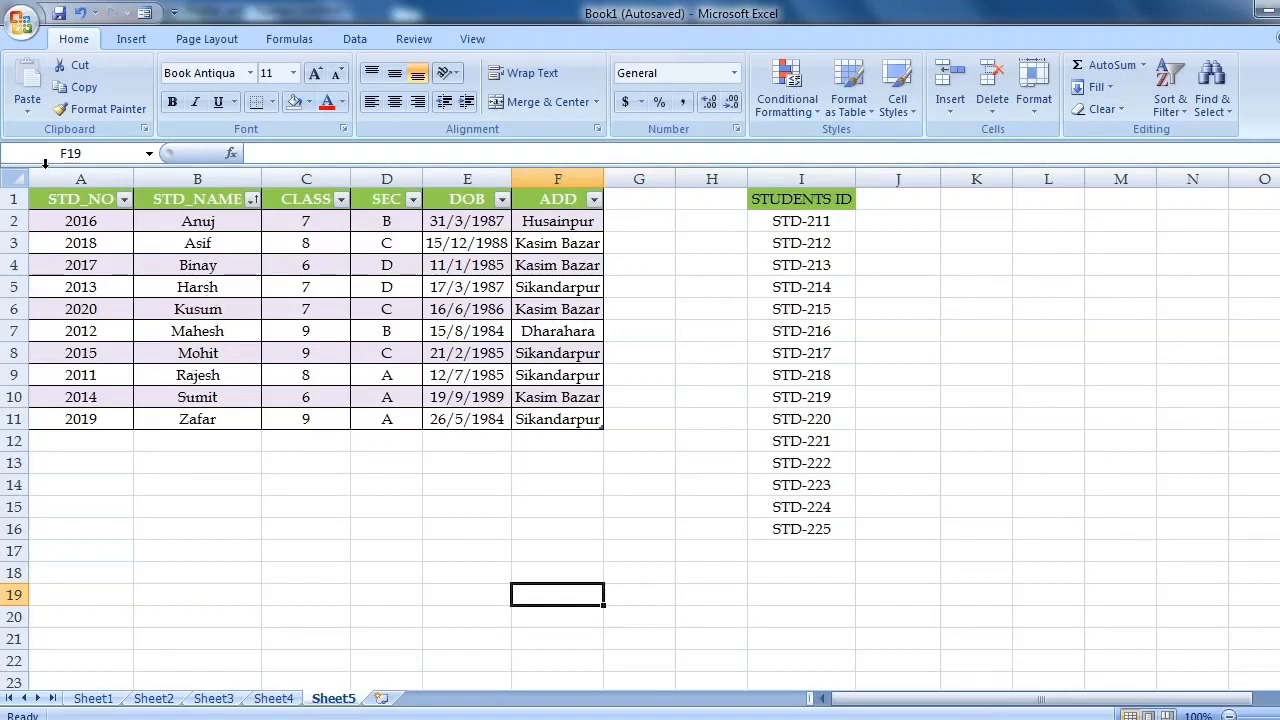
{"action": "left_click", "coordinate": [124, 200]}
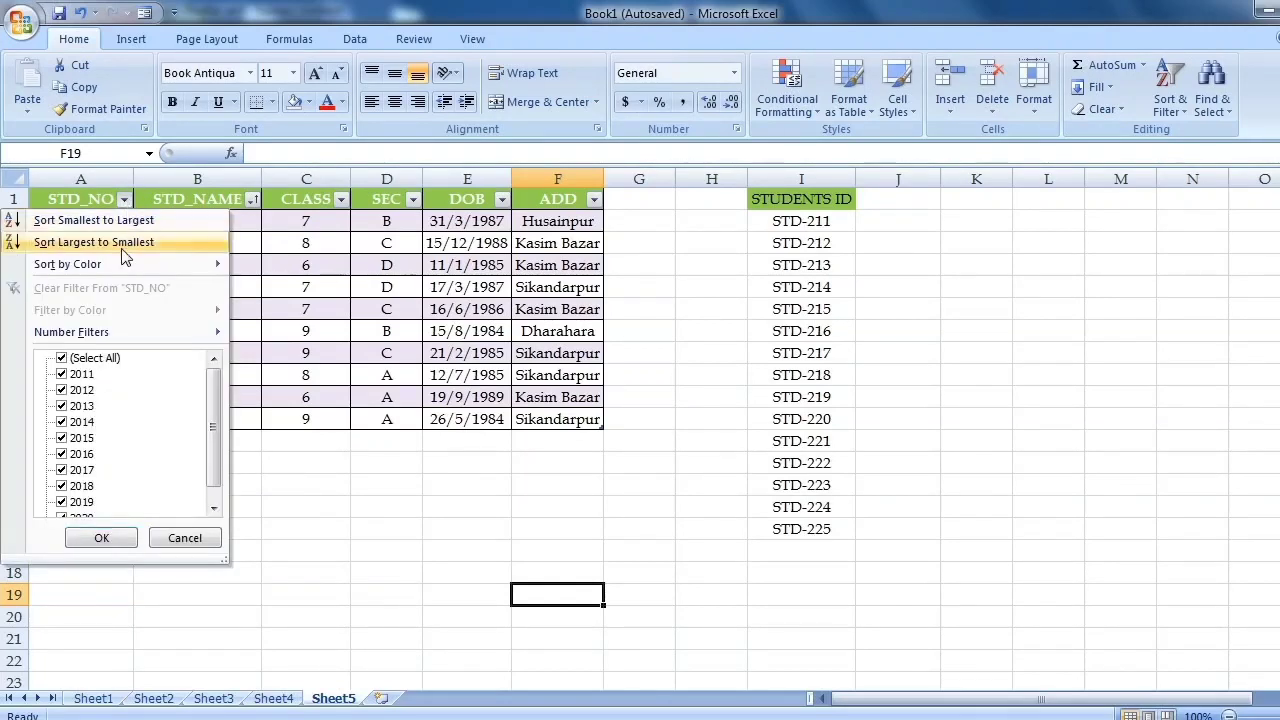
{"action": "left_click", "coordinate": [118, 222]}
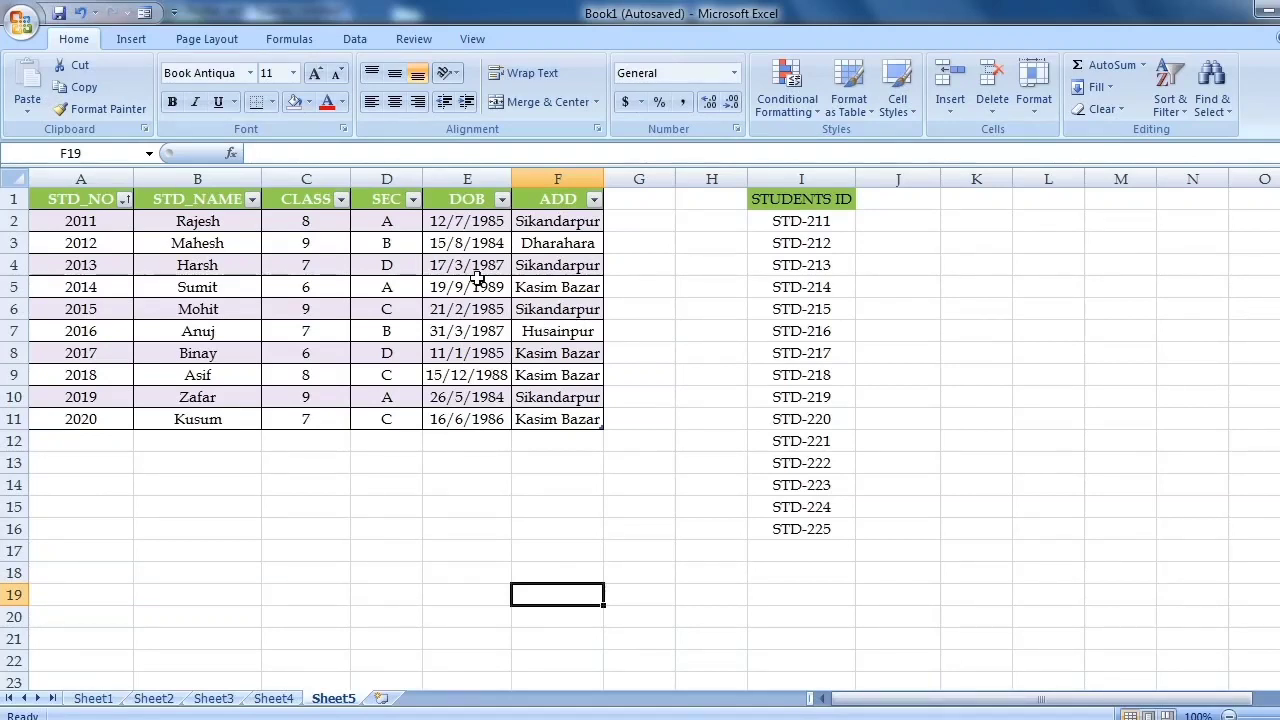
Step: Filter the CLASS column to show only the students in class 9
{"action": "left_click", "coordinate": [342, 202]}
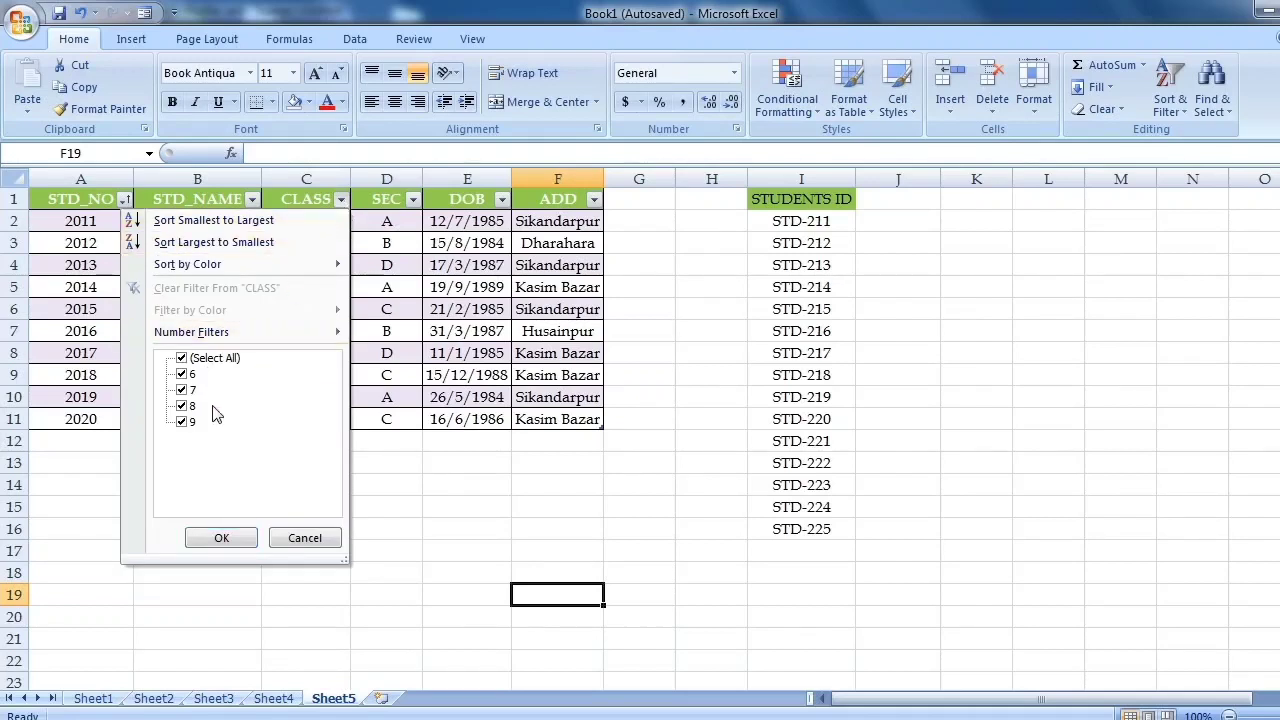
{"action": "left_click", "coordinate": [182, 358]}
{"action": "left_click", "coordinate": [183, 422]}
{"action": "left_click", "coordinate": [240, 541]}
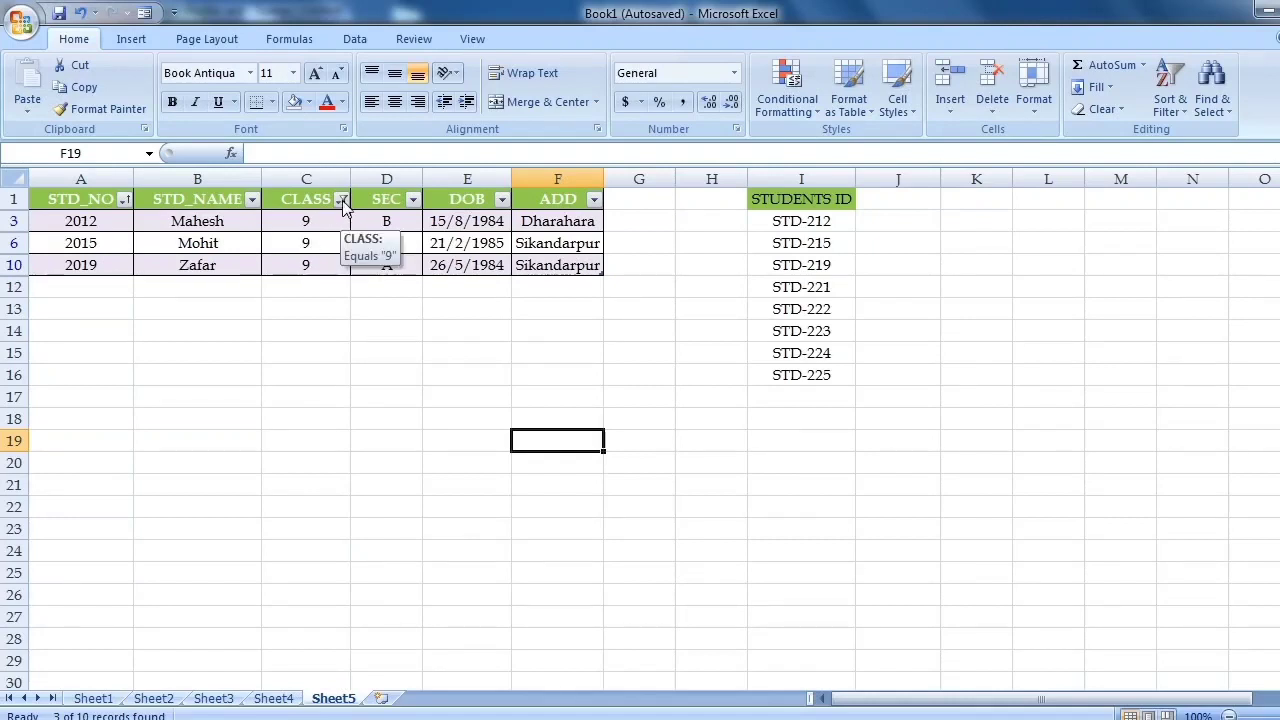
Step: Switch the CLASS filter to show only the students in class 6
{"action": "left_click", "coordinate": [341, 200]}
{"action": "left_click", "coordinate": [182, 374]}
{"action": "left_click", "coordinate": [183, 422]}
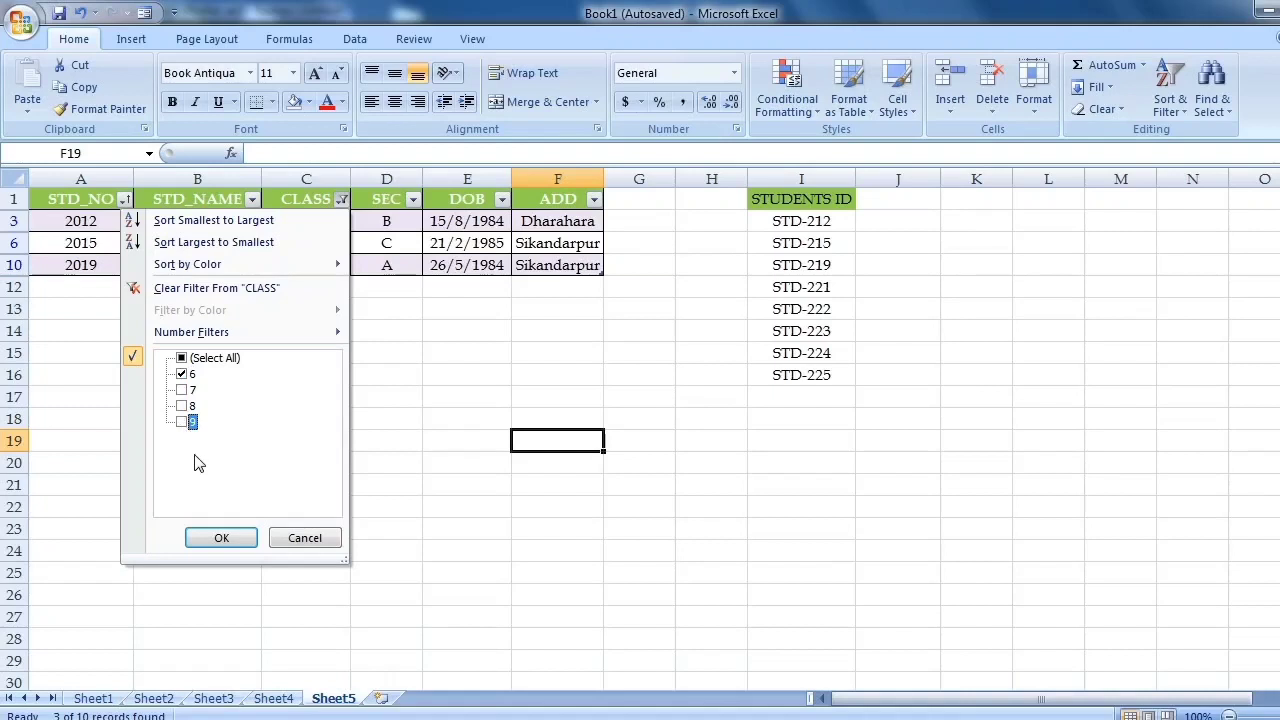
{"action": "left_click", "coordinate": [218, 537]}
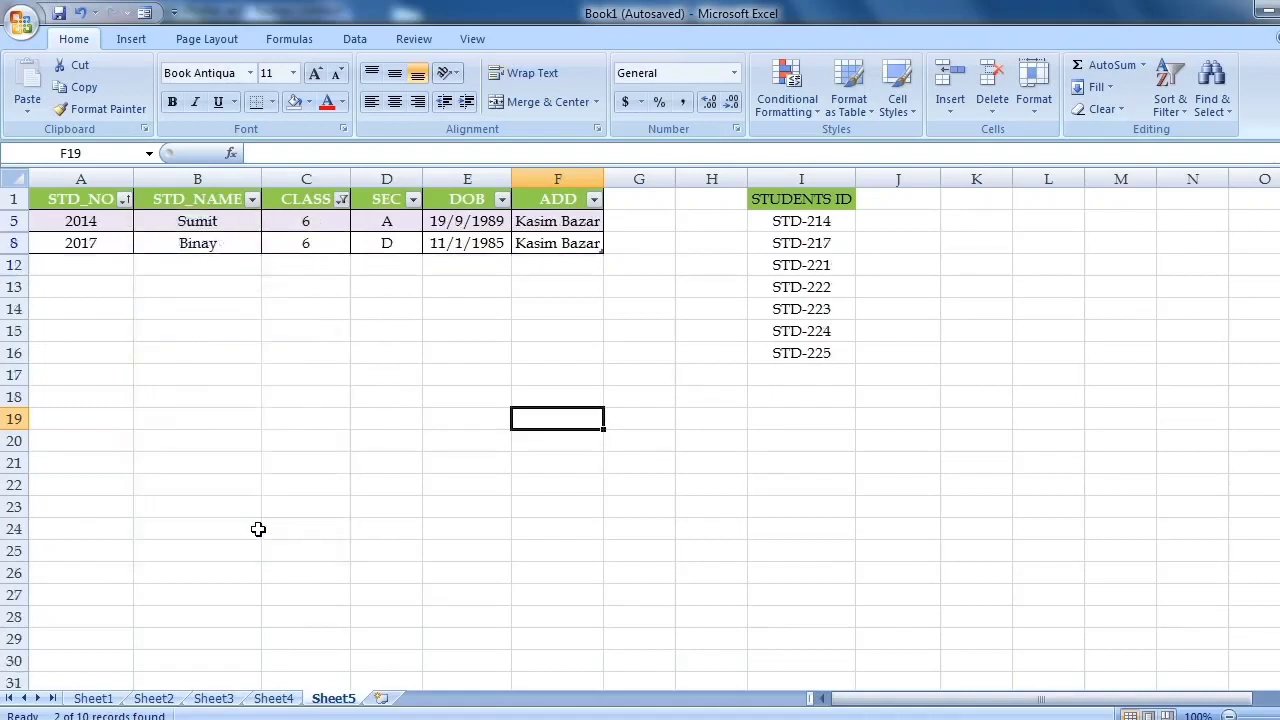
Step: Switch the CLASS filter to show only the students in class 7
{"action": "left_click", "coordinate": [341, 200]}
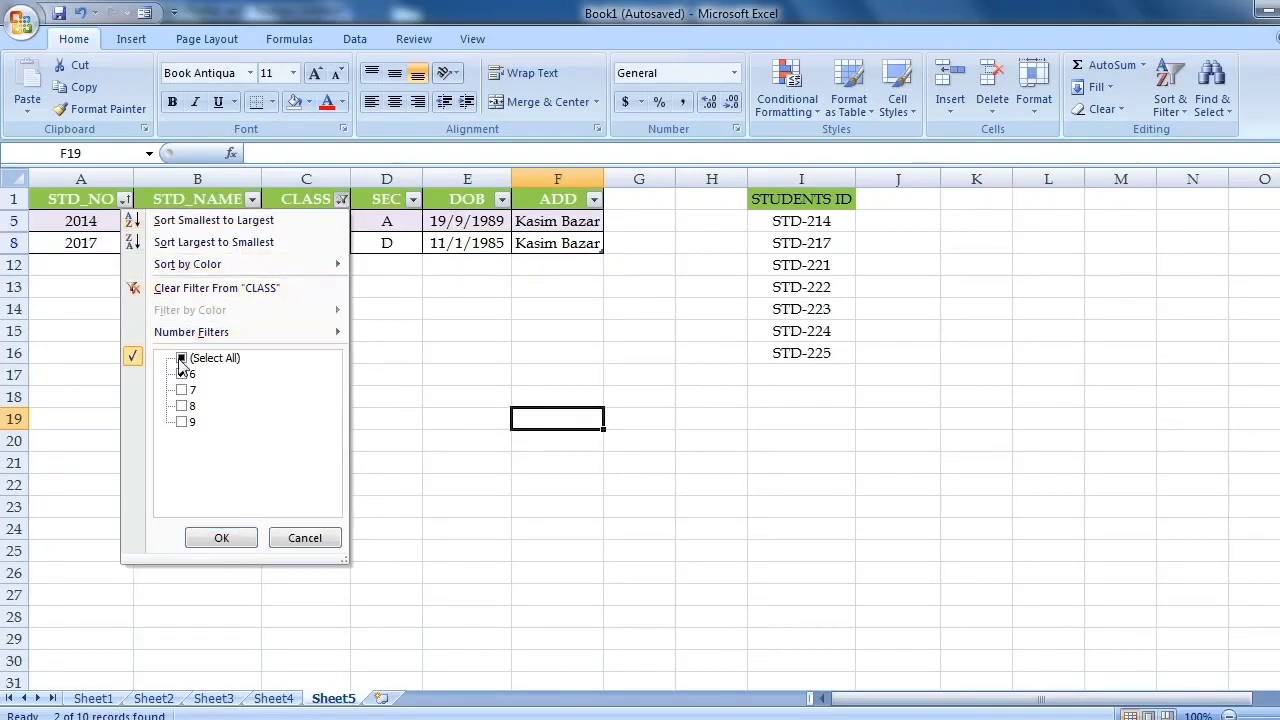
{"action": "left_click", "coordinate": [182, 390]}
{"action": "left_click", "coordinate": [182, 374]}
{"action": "left_click", "coordinate": [224, 539]}
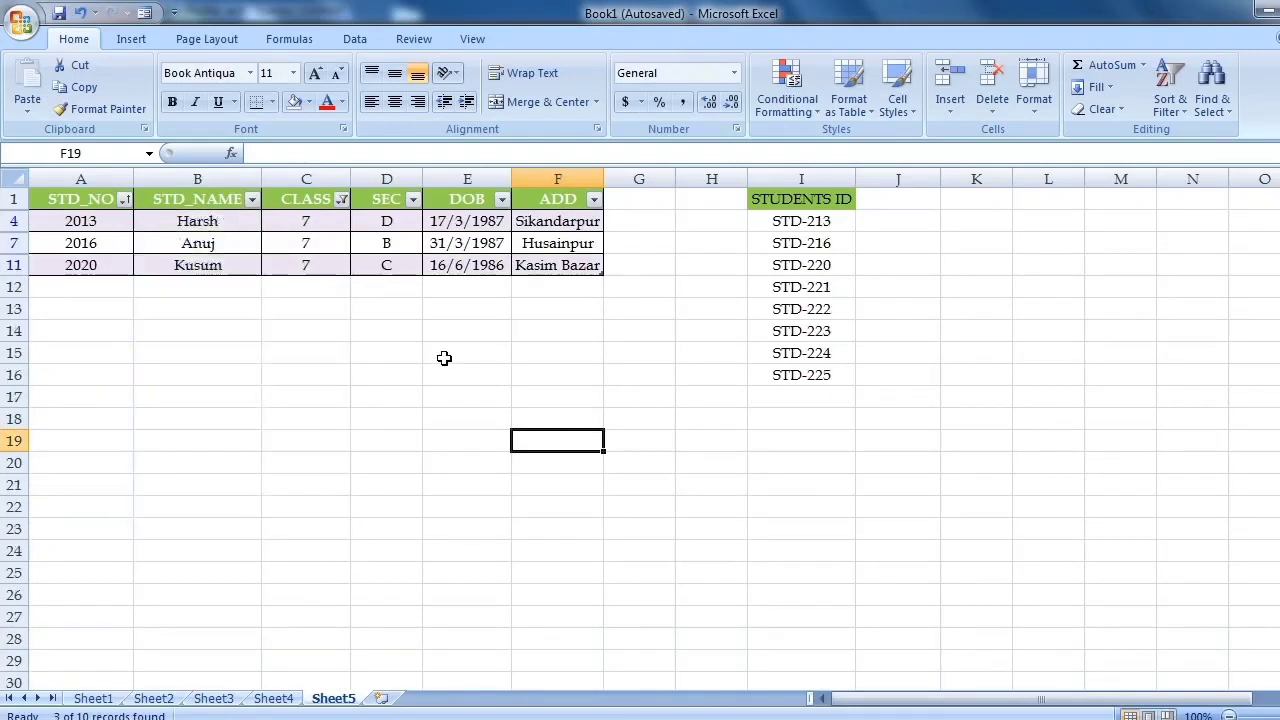
Step: Reset the CLASS filter to include all classes and select cell L2
{"action": "left_click", "coordinate": [341, 200]}
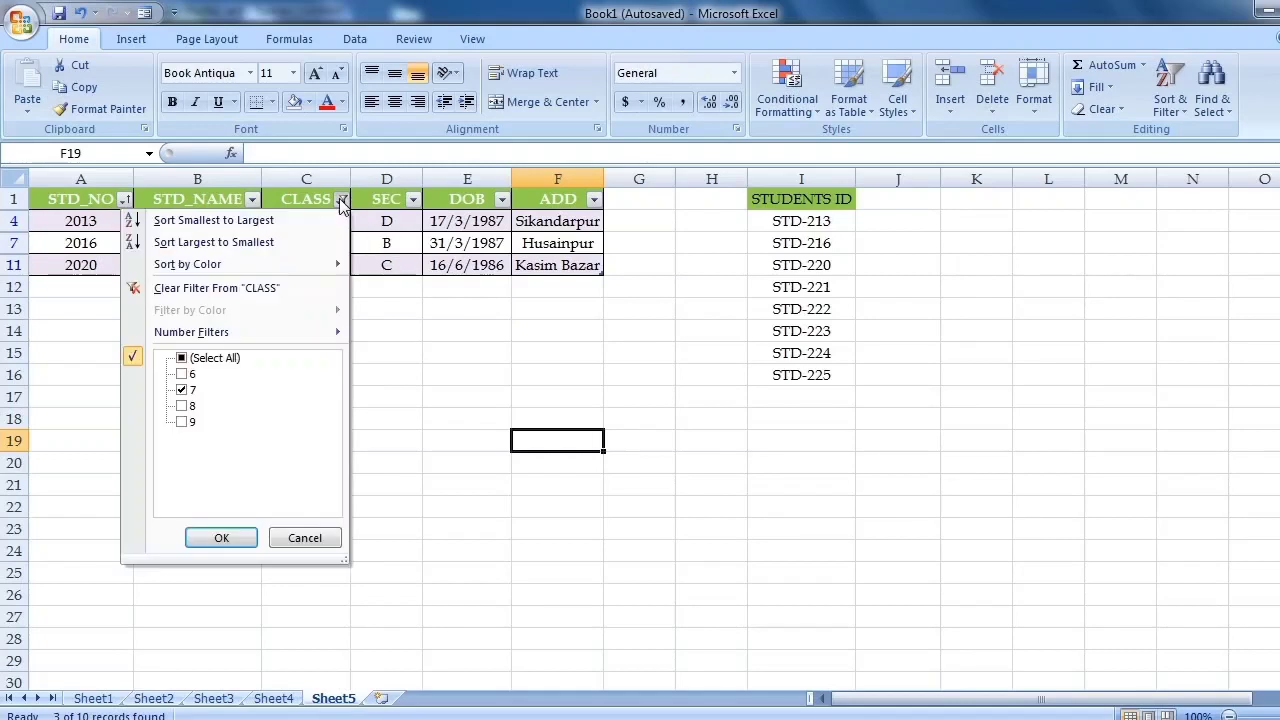
{"action": "left_click", "coordinate": [182, 358]}
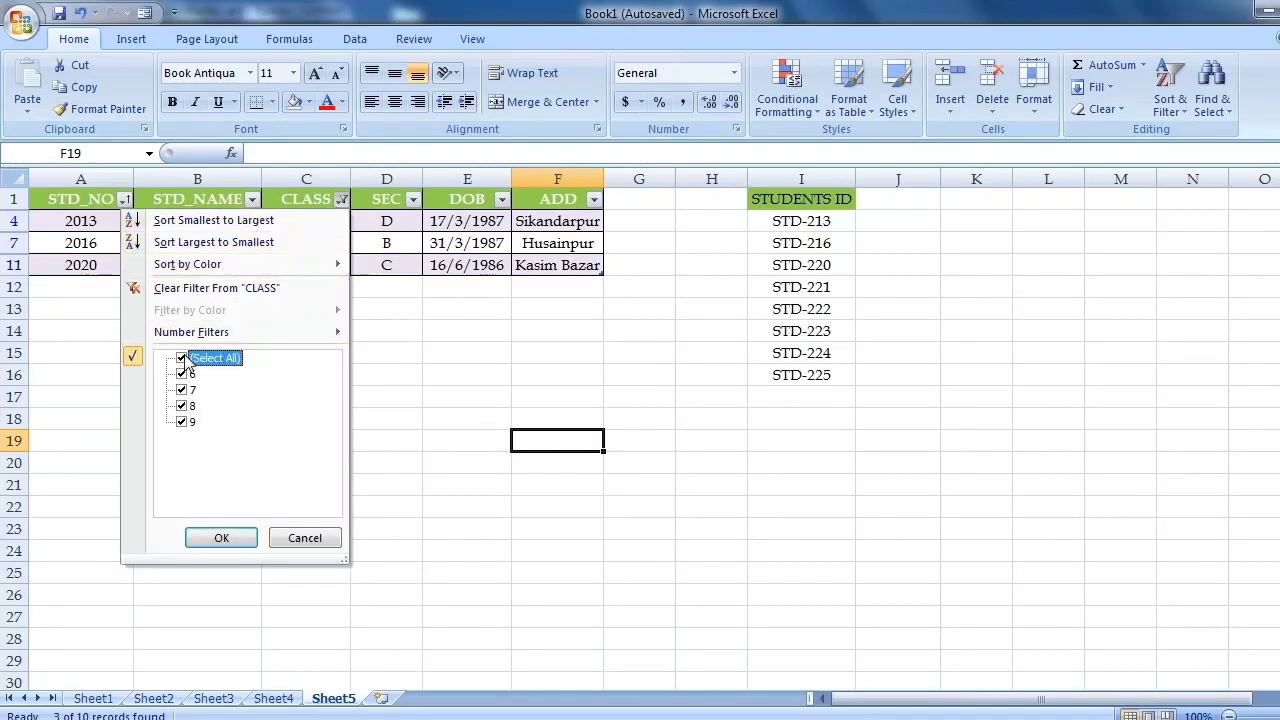
{"action": "left_click", "coordinate": [223, 537]}
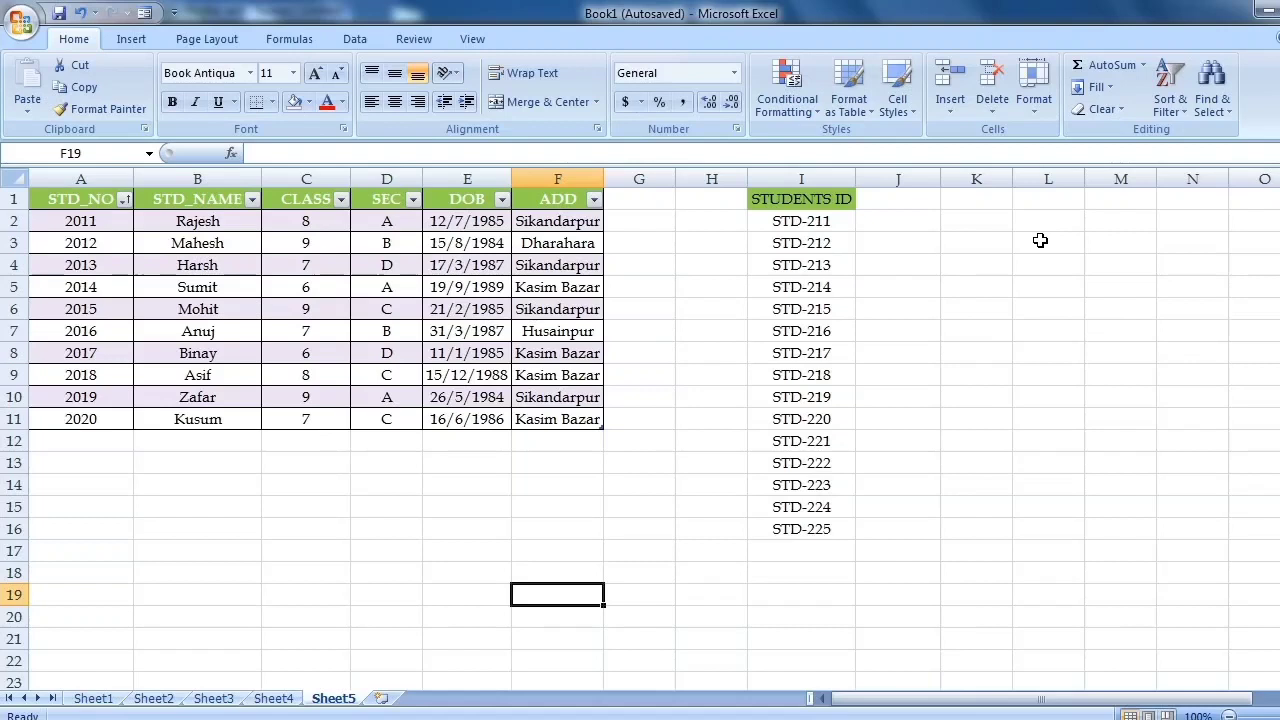
{"action": "left_click", "coordinate": [1035, 222]}
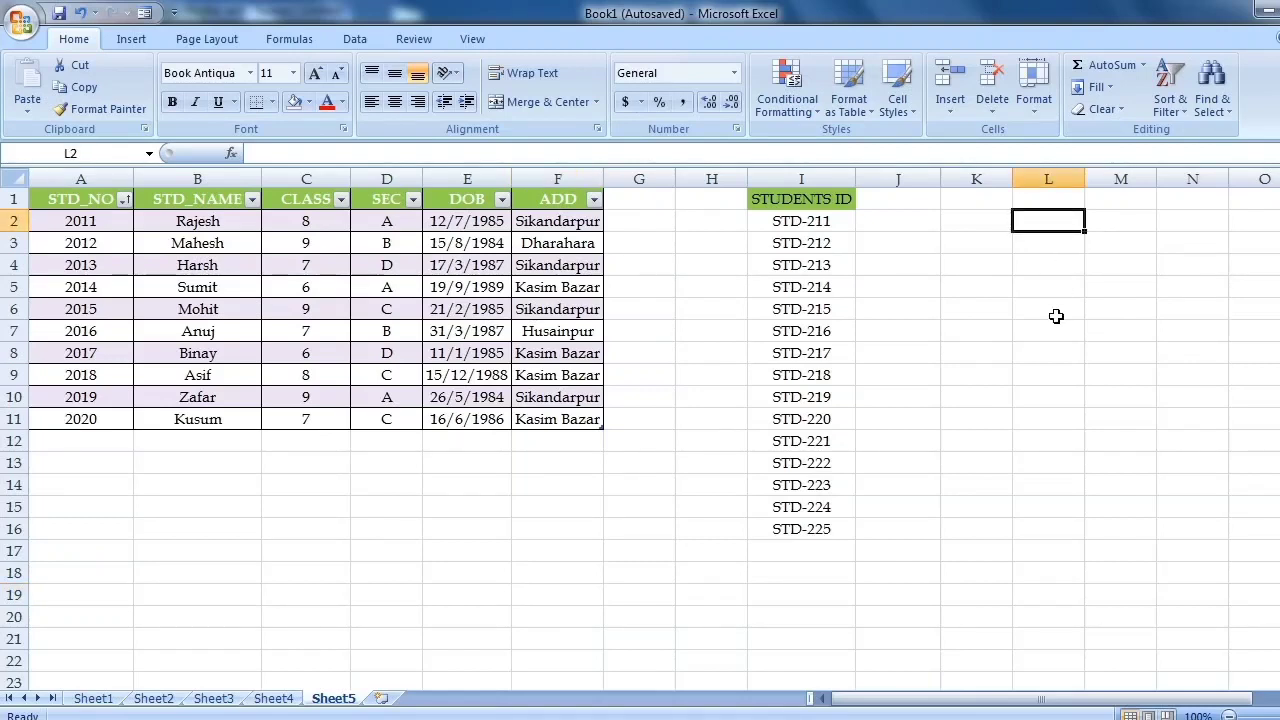
Step: Enter the word Sorting in cell L2
{"action": "type", "text": "sORTING"}
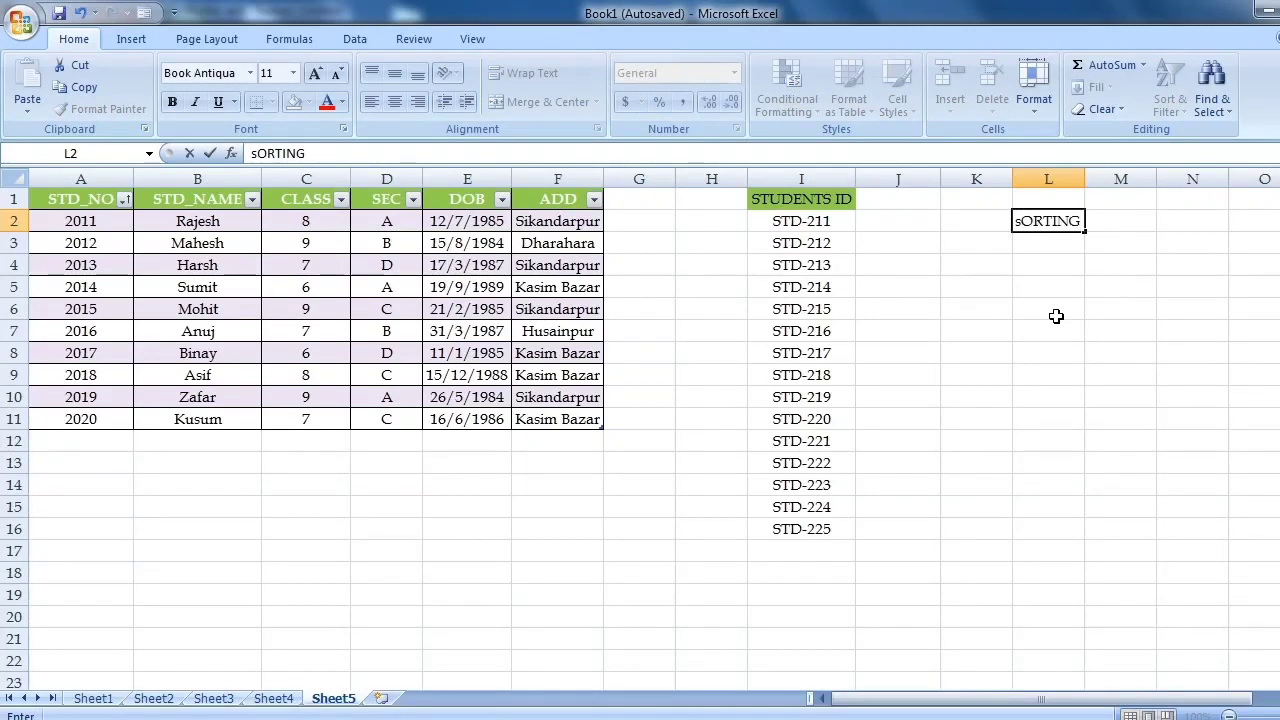
{"action": "key", "text": "Left"}
{"action": "key", "text": "Left"}
{"action": "key", "text": "Left"}
{"action": "key", "text": "Left"}
{"action": "key", "text": "Left"}
{"action": "key", "text": "Left"}
{"action": "key", "text": "Left"}
{"action": "key", "text": "Left"}
{"action": "key", "text": "Left"}
{"action": "key", "text": "Left"}
{"action": "key", "text": "Left"}
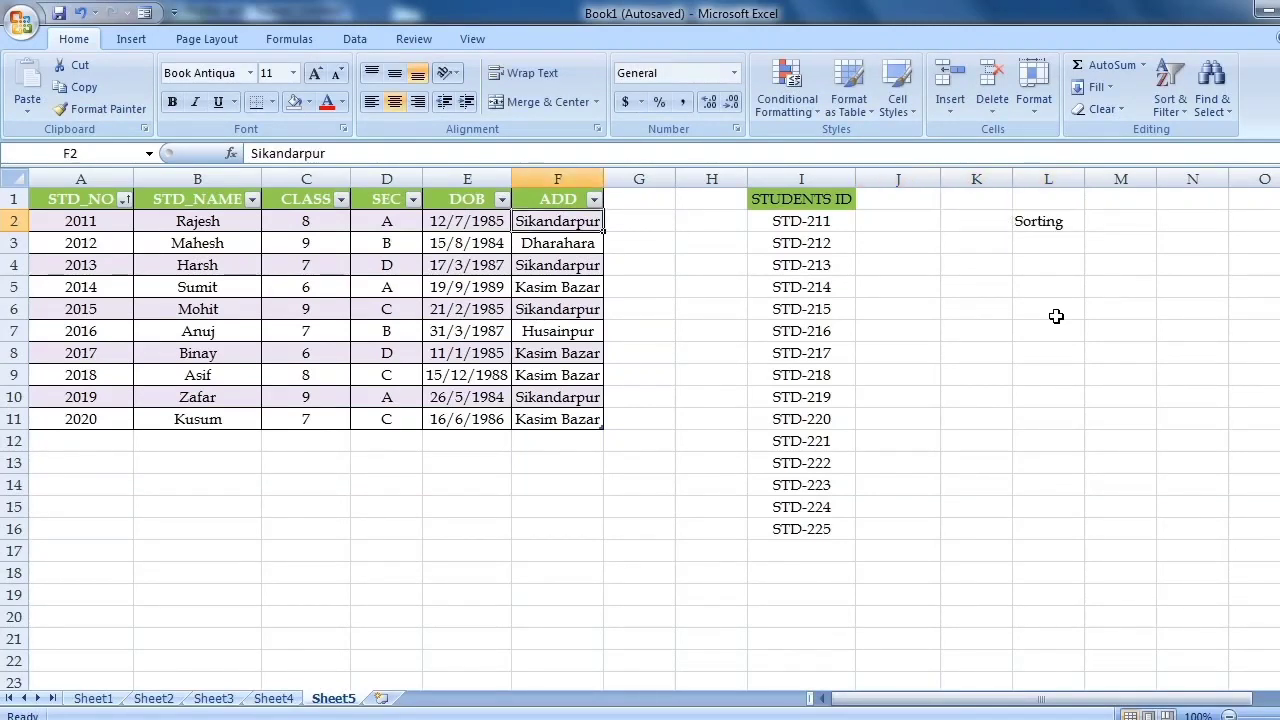
Step: Extend the text in L2 to read "Sorting- is the process of arranging data in assending or descending order"
{"action": "double_click", "coordinate": [1072, 220]}
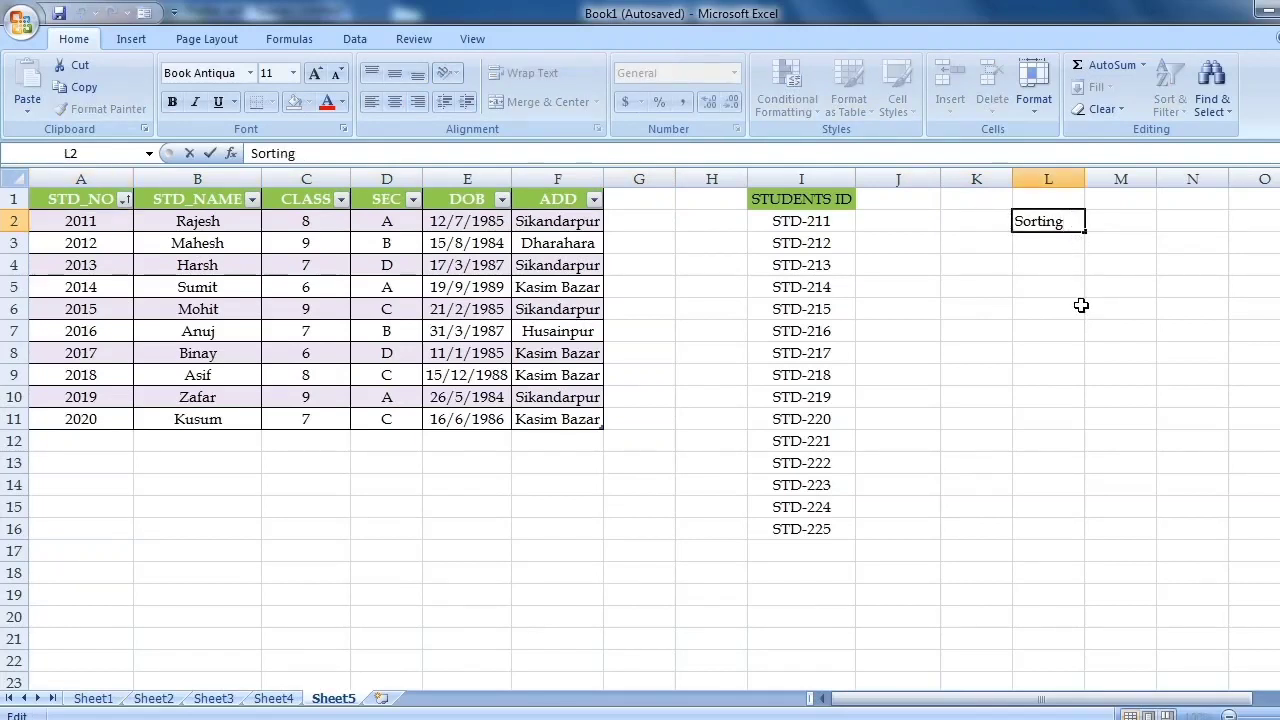
{"action": "type", "text": "- IS THE PROCESS OF ARRANGING"}
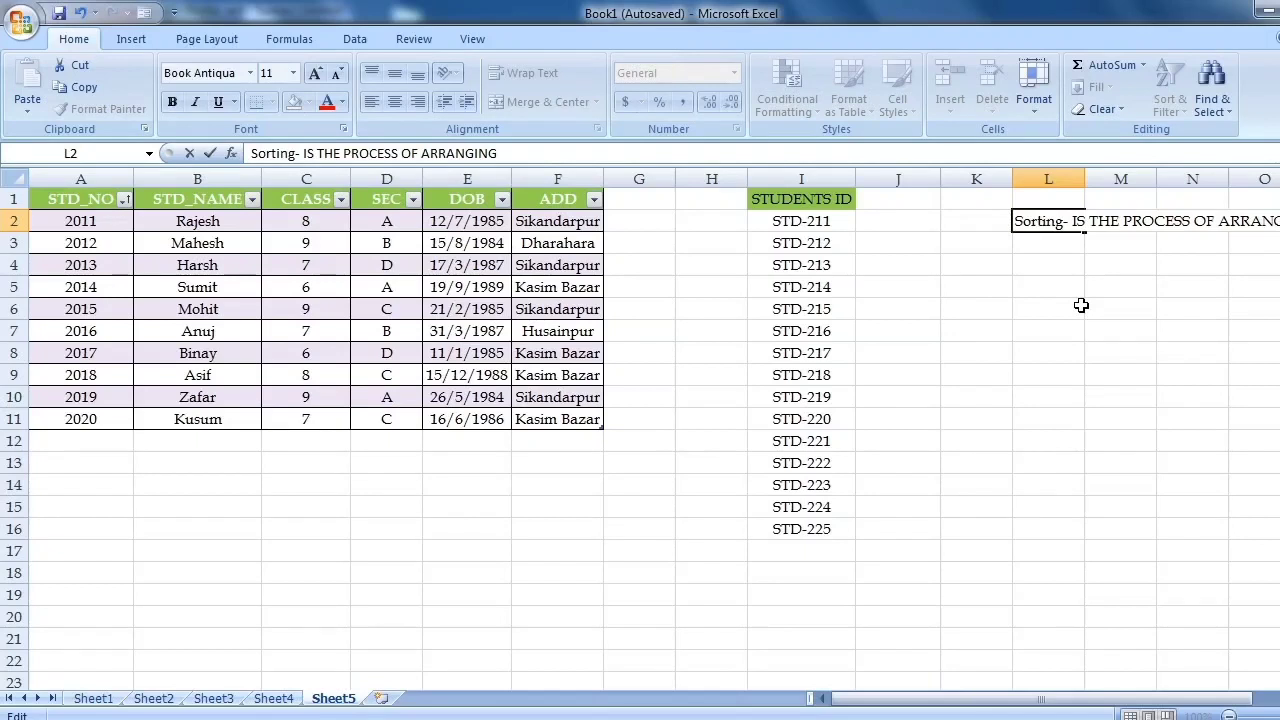
{"action": "type", "text": " DATA"}
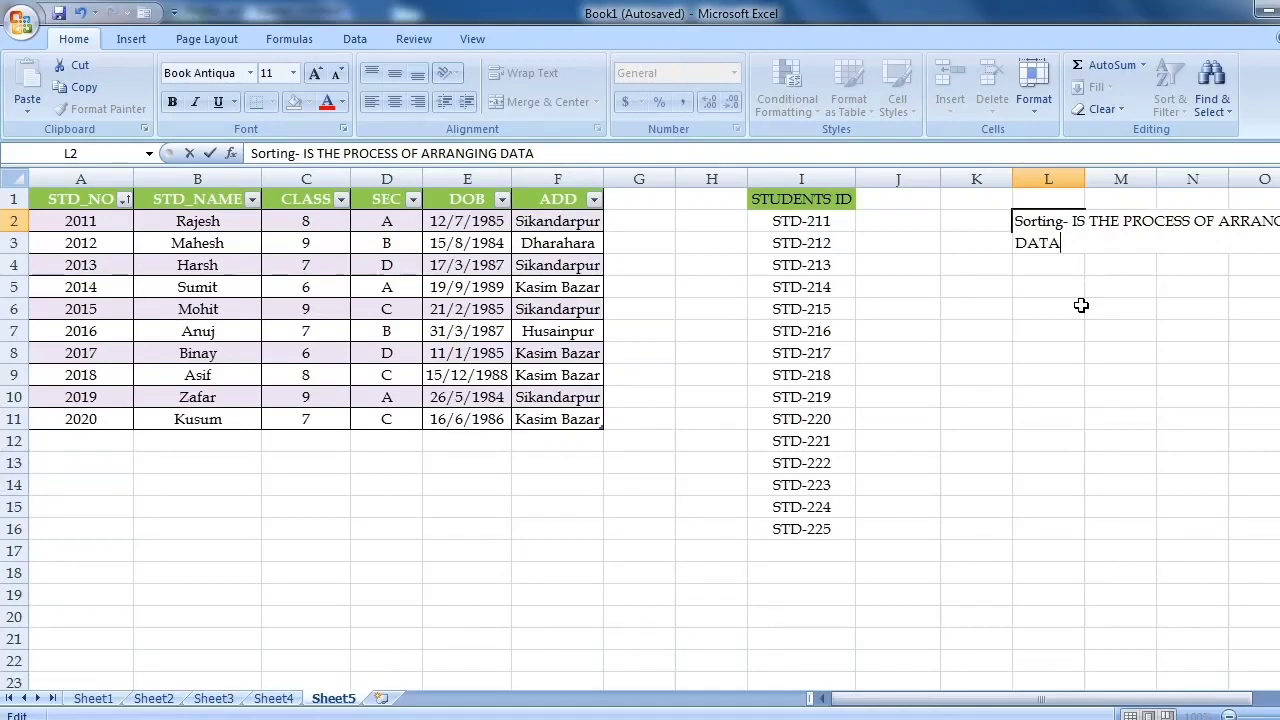
{"action": "key", "text": "BackSpace"}
{"action": "key", "text": "BackSpace"}
{"action": "key", "text": "BackSpace"}
{"action": "key", "text": "BackSpace"}
{"action": "key", "text": "BackSpace"}
{"action": "key", "text": "BackSpace"}
{"action": "key", "text": "BackSpace"}
{"action": "key", "text": "BackSpace"}
{"action": "key", "text": "BackSpace"}
{"action": "key", "text": "BackSpace"}
{"action": "key", "text": "BackSpace"}
{"action": "key", "text": "BackSpace"}
{"action": "key", "text": "BackSpace"}
{"action": "key", "text": "BackSpace"}
{"action": "key", "text": "BackSpace"}
{"action": "key", "text": "BackSpace"}
{"action": "key", "text": "BackSpace"}
{"action": "key", "text": "BackSpace"}
{"action": "key", "text": "BackSpace"}
{"action": "key", "text": "BackSpace"}
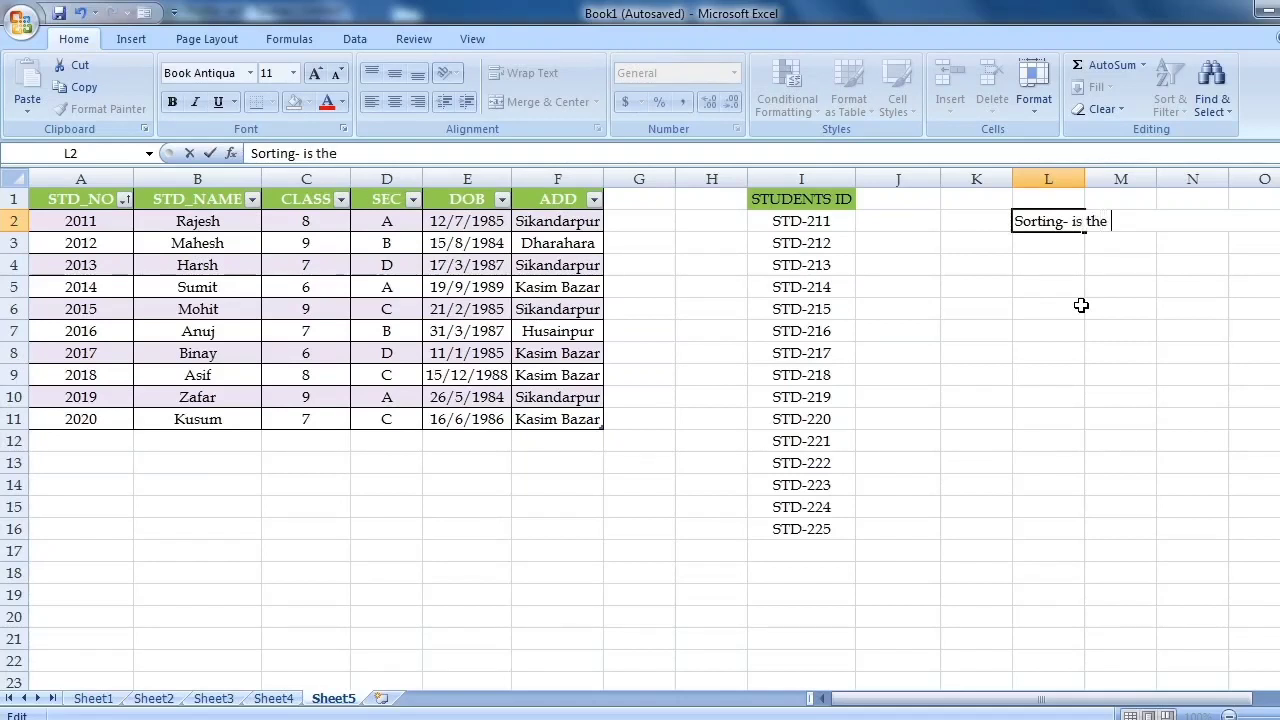
{"action": "type", "text": "ocess of arran"}
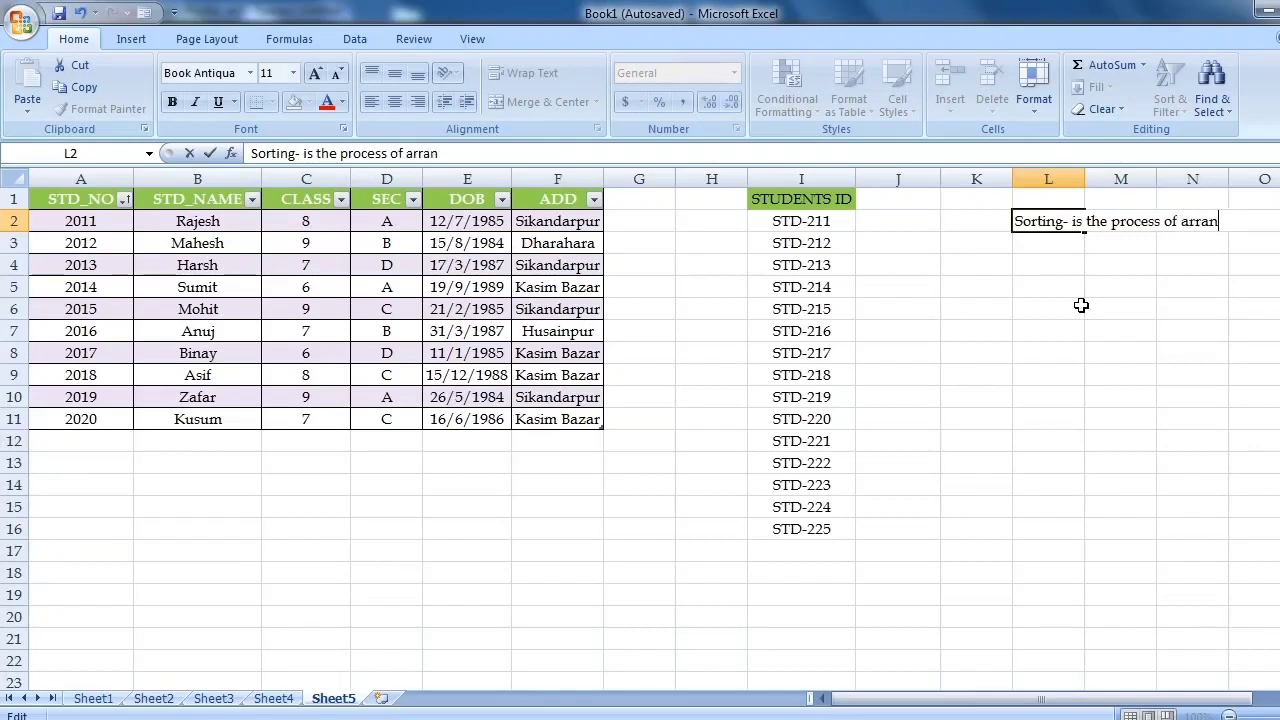
{"action": "type", "text": "ging data i"}
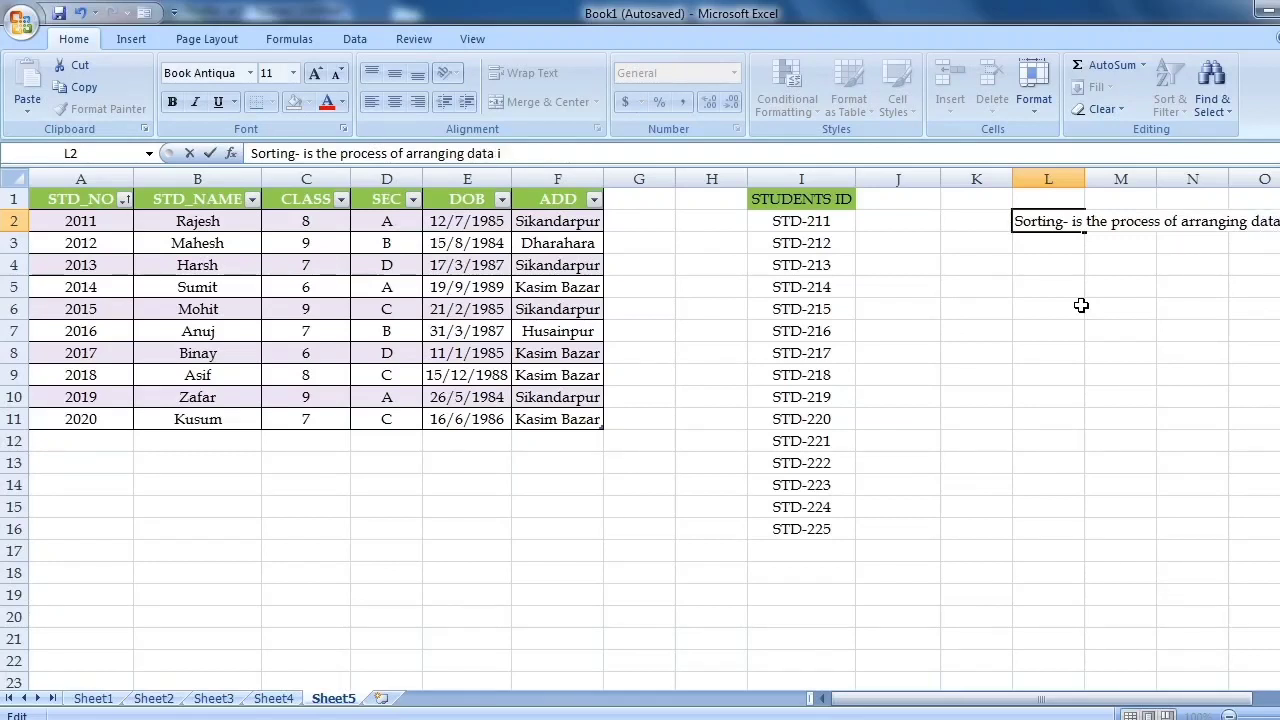
{"action": "type", "text": "n assending or "}
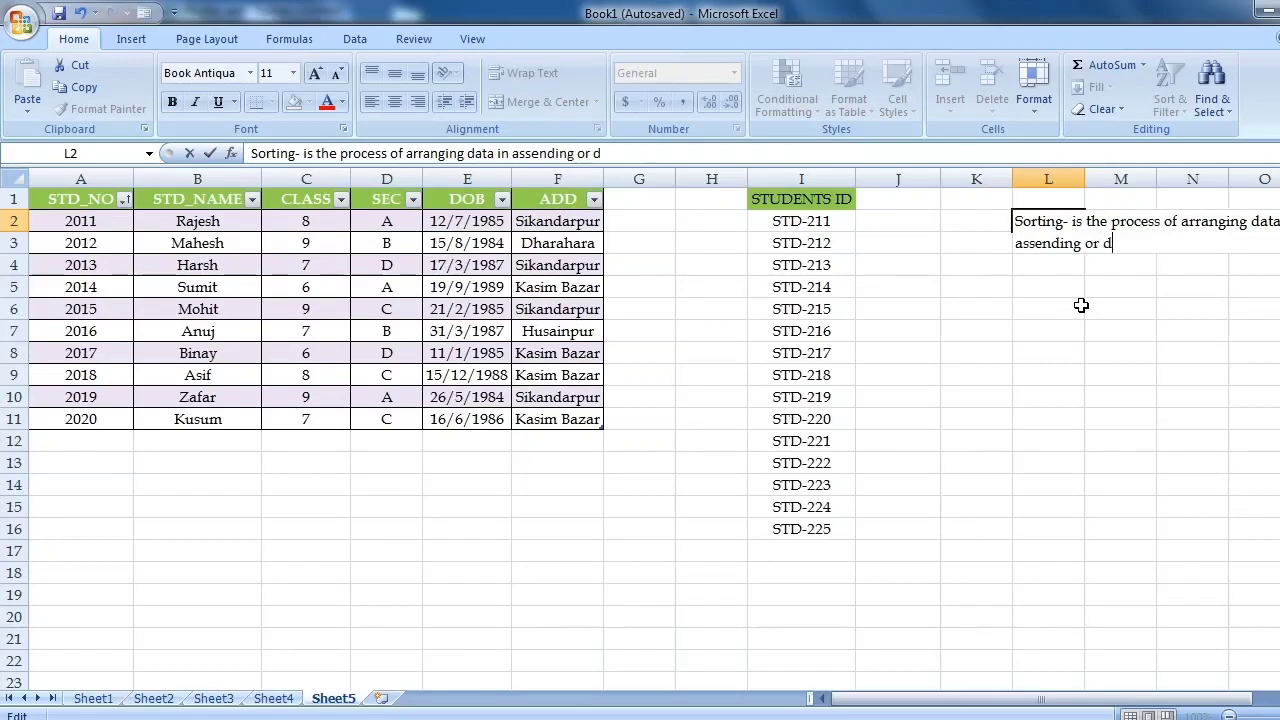
{"action": "type", "text": "descending order"}
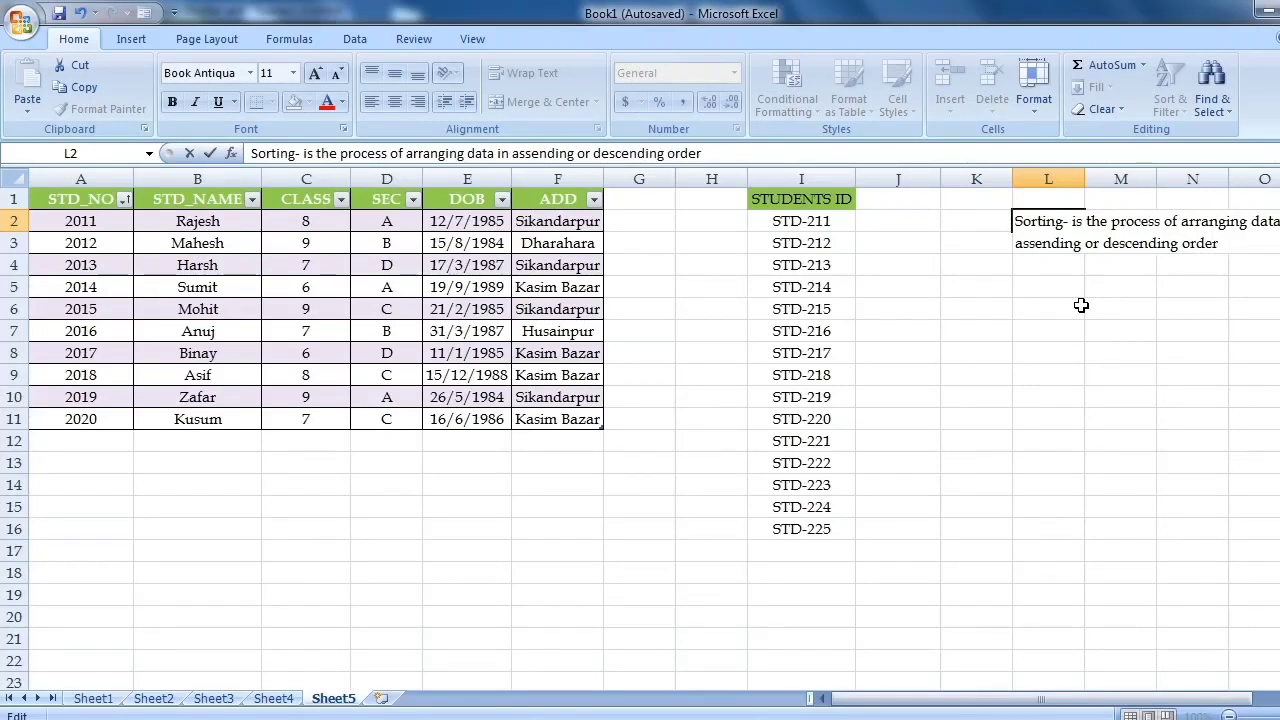
{"action": "left_click", "coordinate": [1088, 178]}
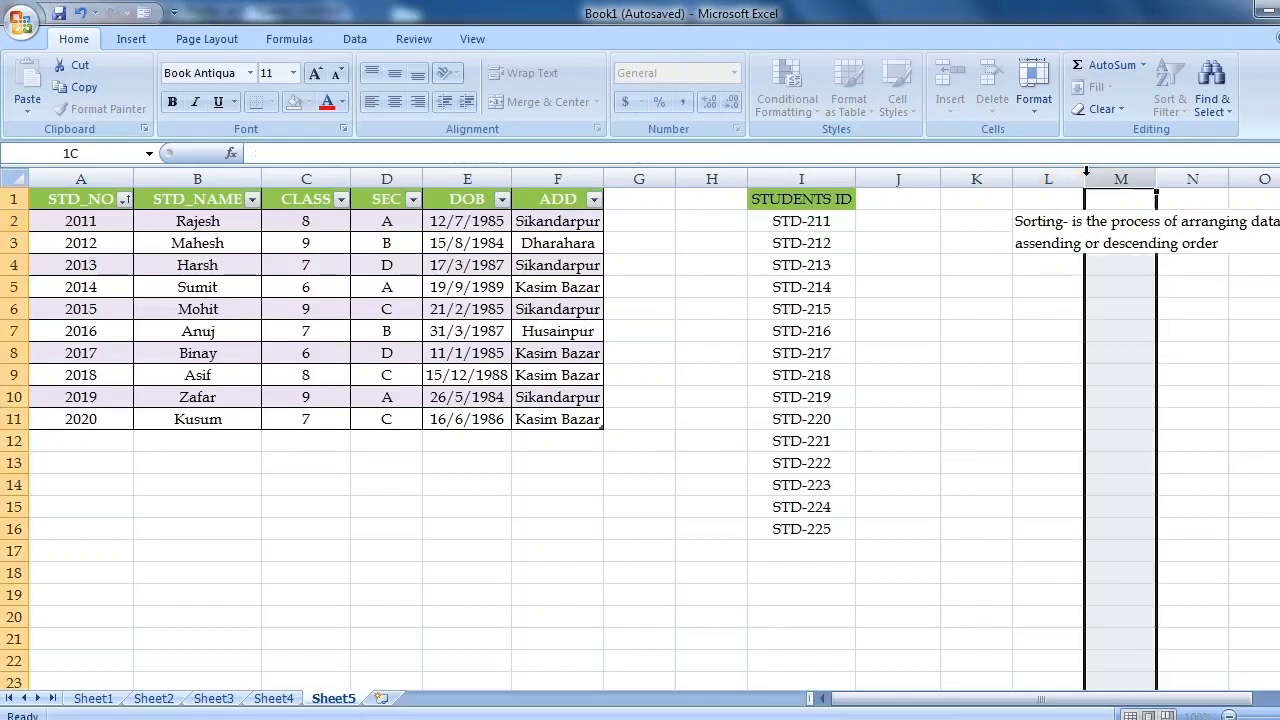
{"action": "double_click", "coordinate": [1085, 178]}
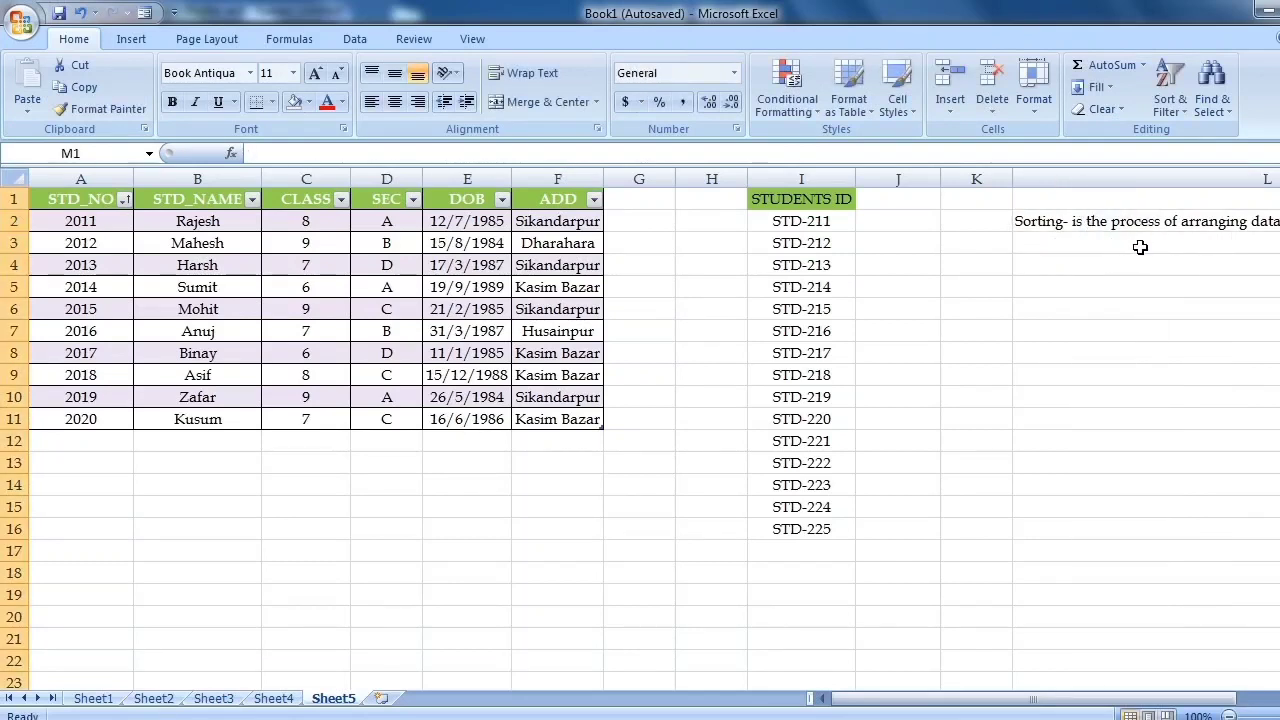
{"action": "left_click", "coordinate": [1071, 220]}
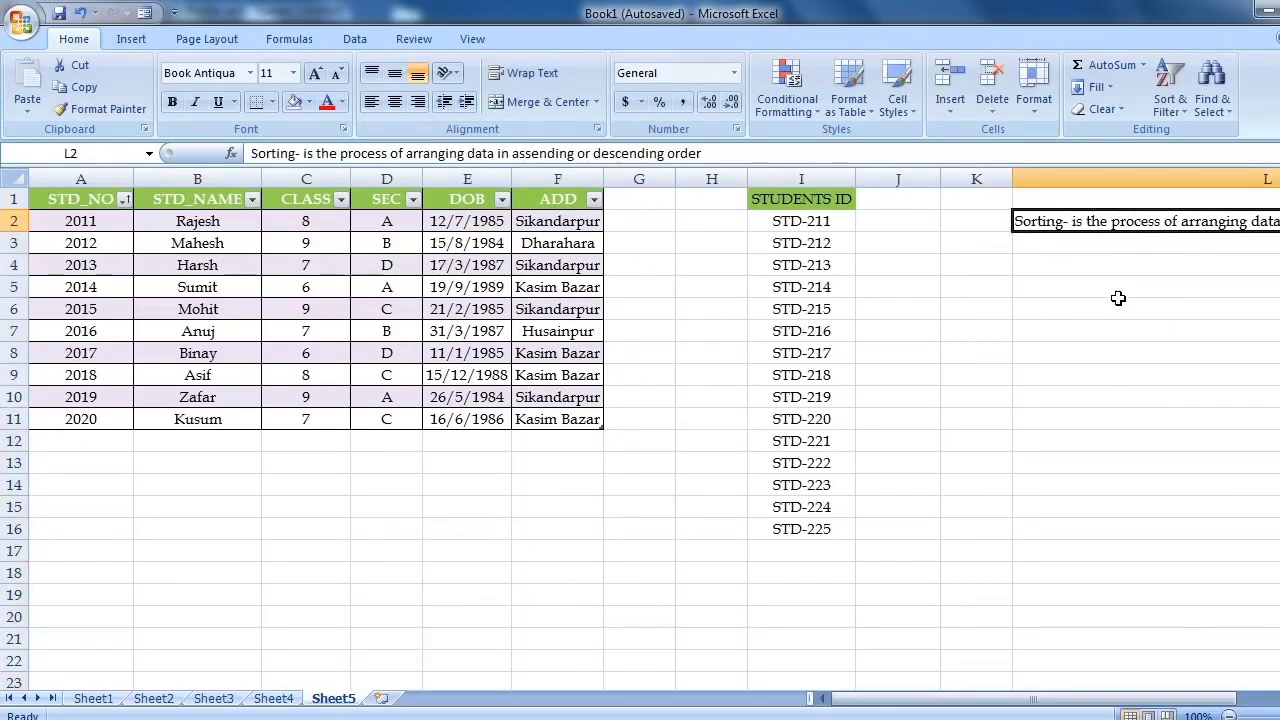
{"action": "key", "text": "ctrl+z"}
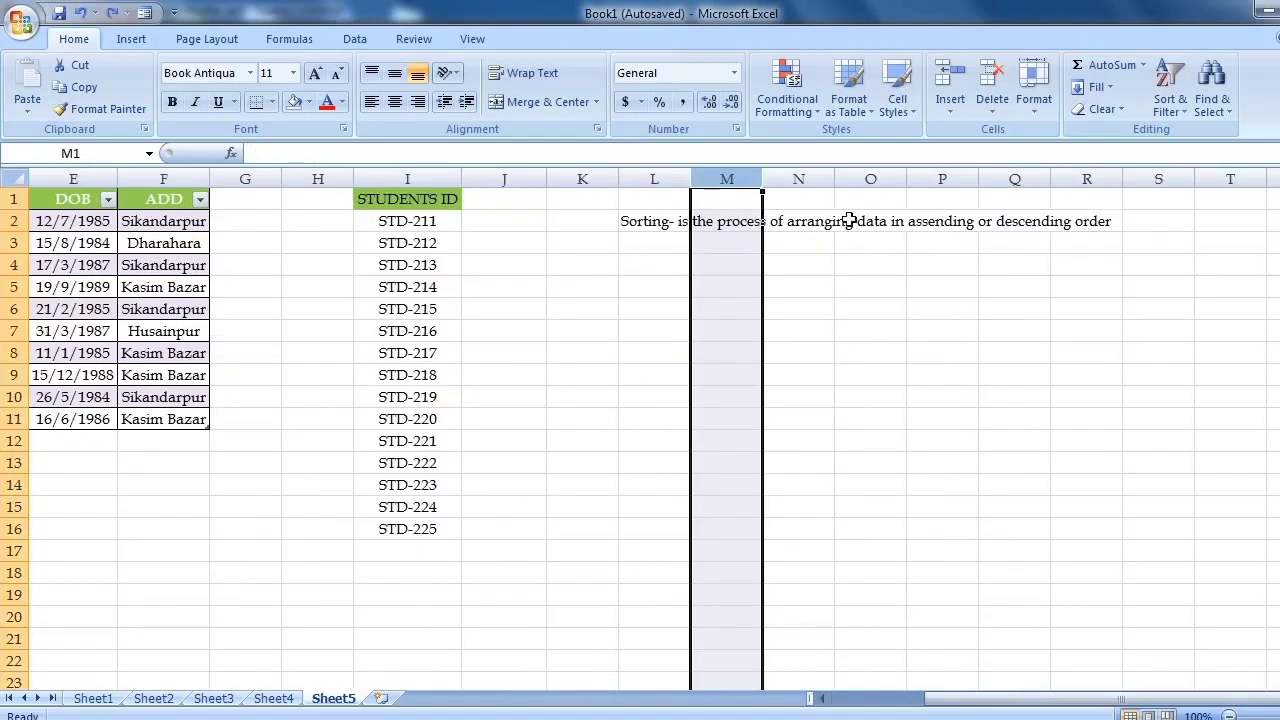
Step: Autofit the width of column L to the sorting definition and select cell L2
{"action": "double_click", "coordinate": [691, 177]}
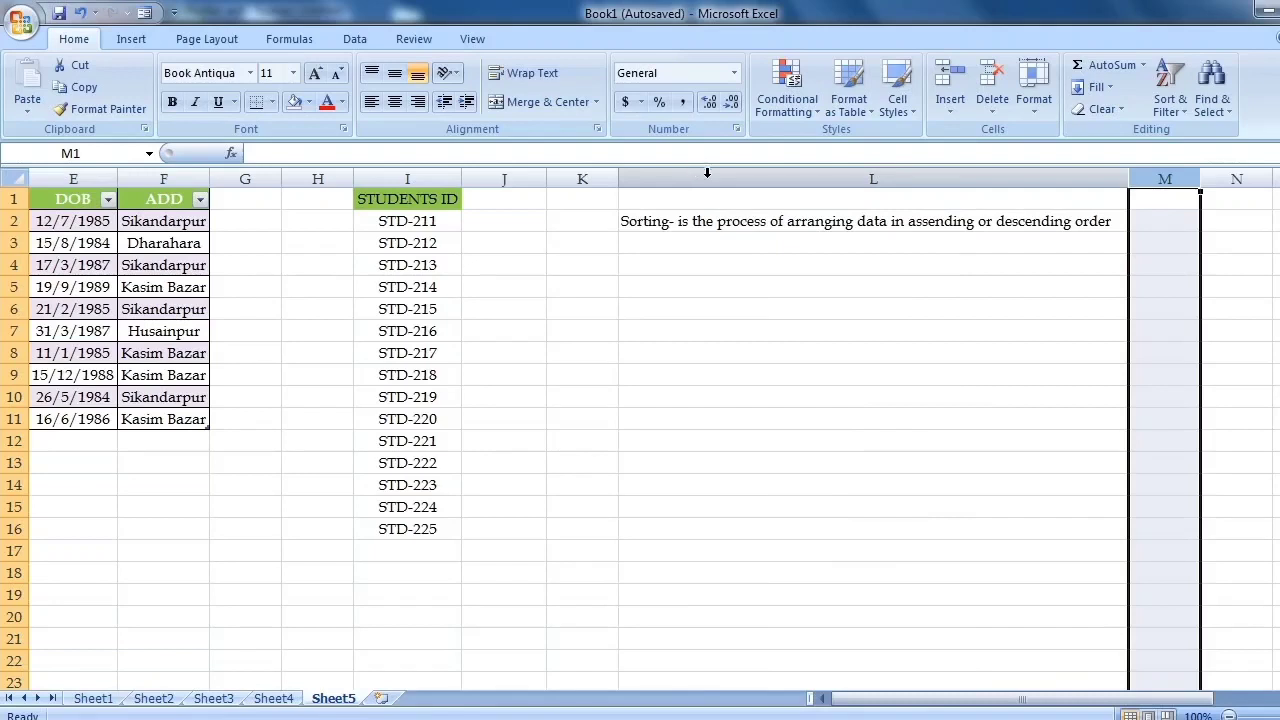
{"action": "left_click", "coordinate": [886, 224]}
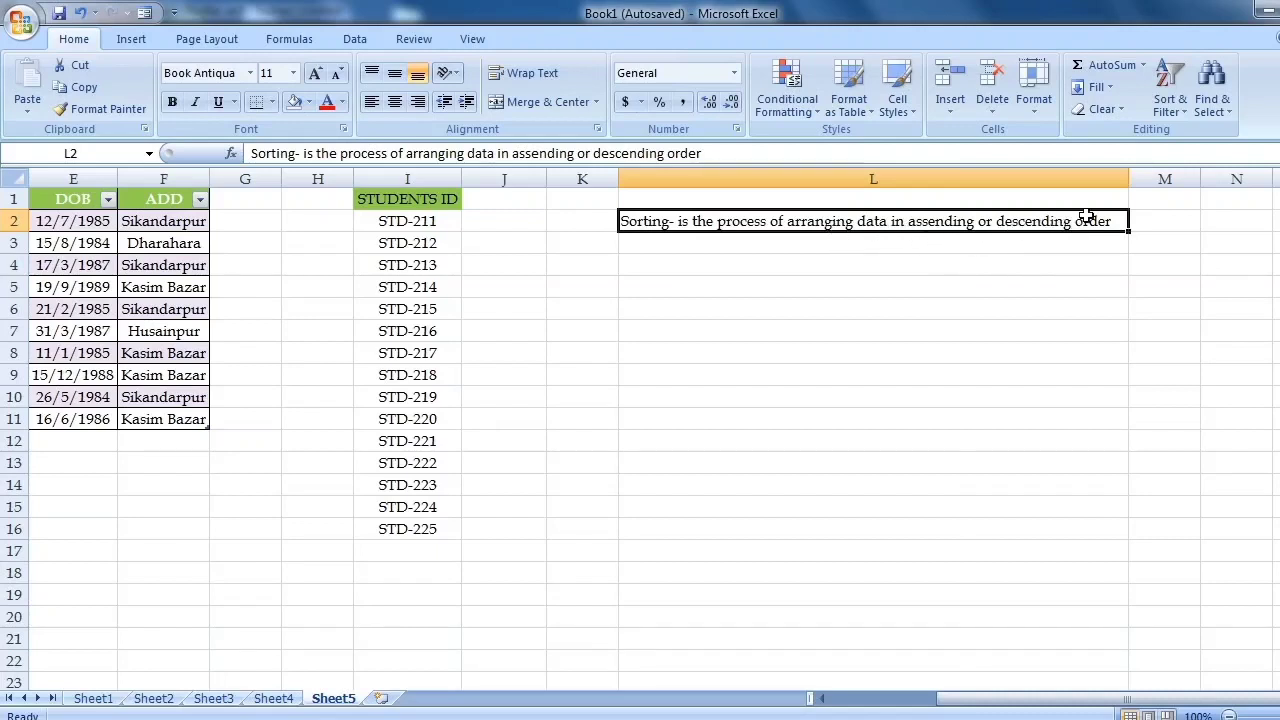
Step: Enter "Filtering- is the process of finding data of specific type in table or database." in cell L4
{"action": "left_click", "coordinate": [641, 268]}
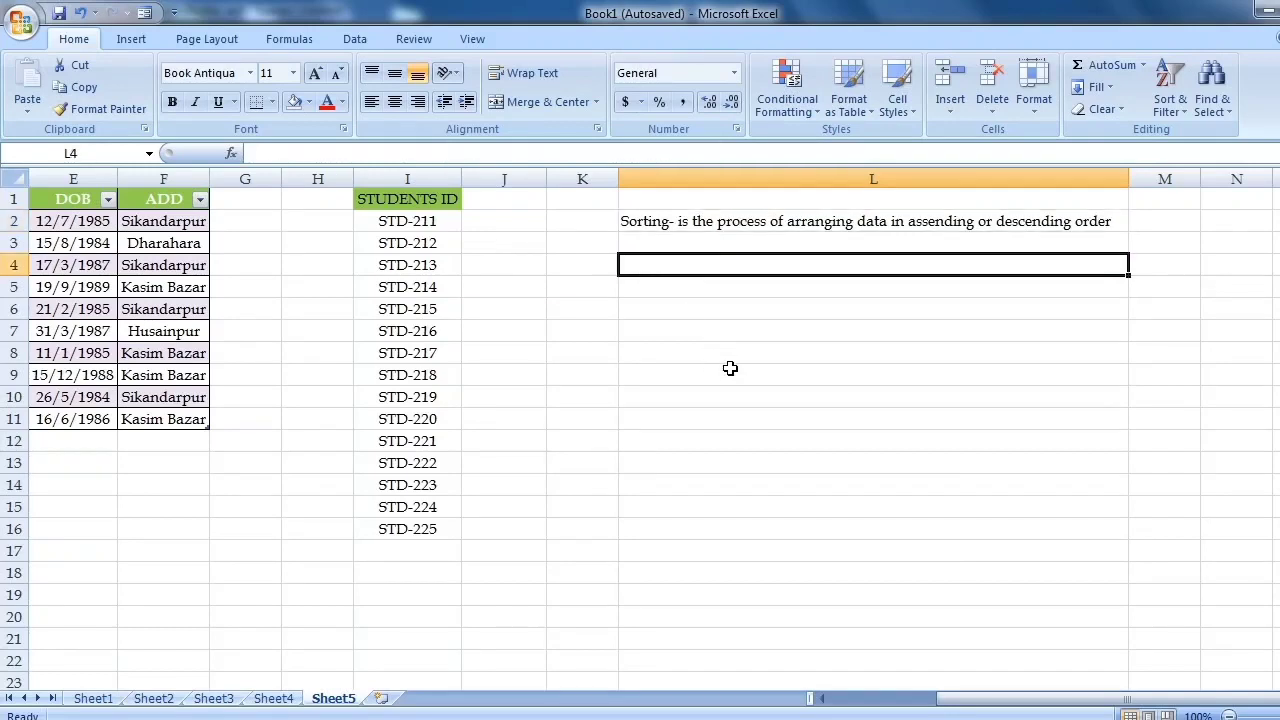
{"action": "type", "text": "Filte"}
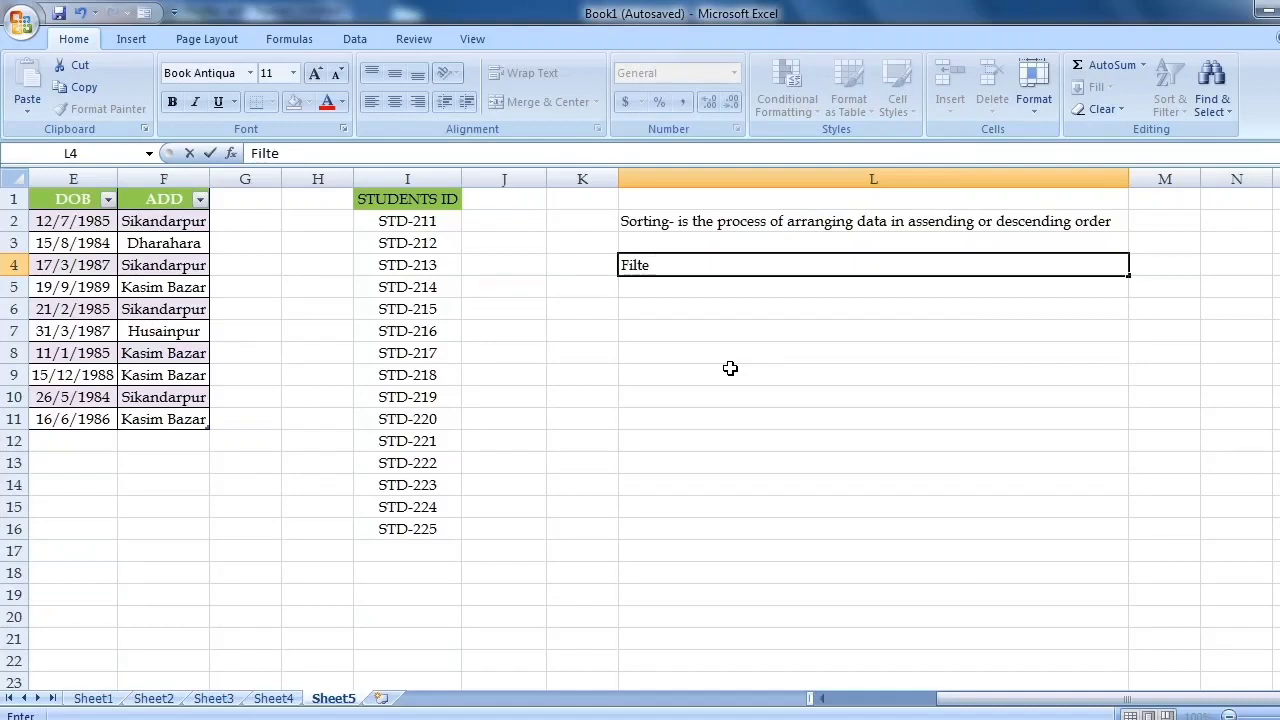
{"action": "type", "text": "ring- is the process of findin dat"}
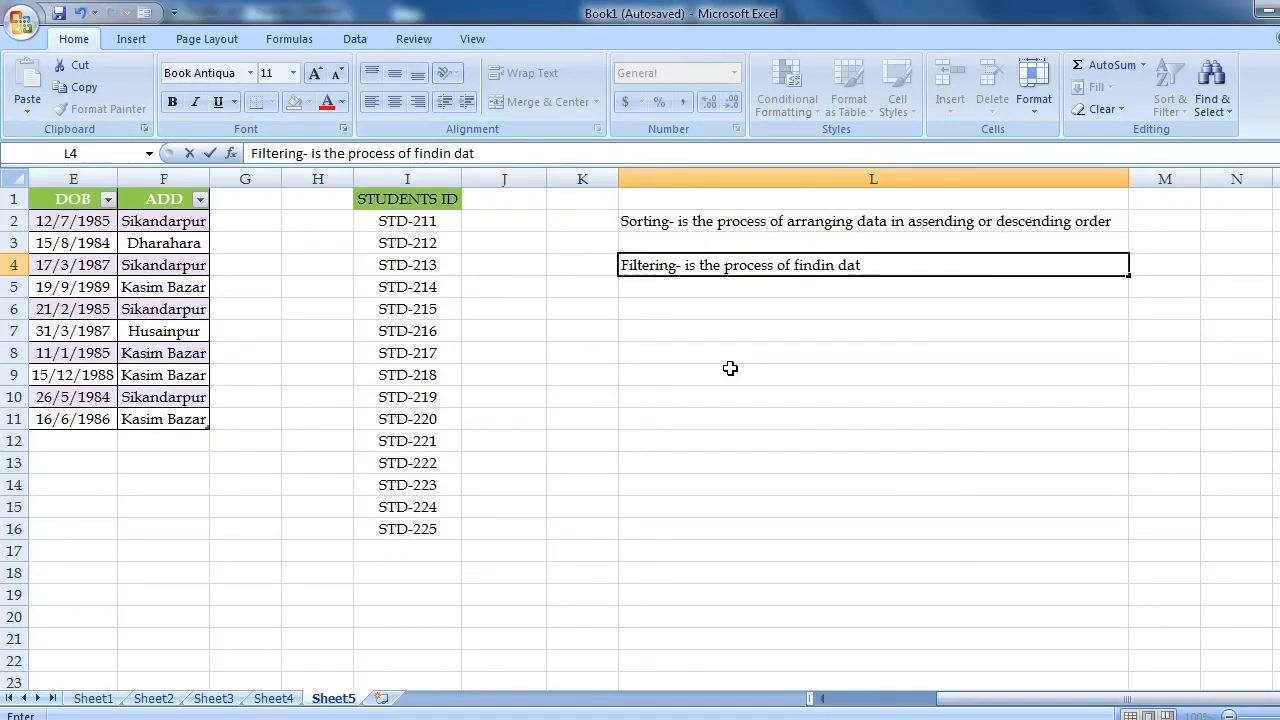
{"action": "type", "text": " of spe"}
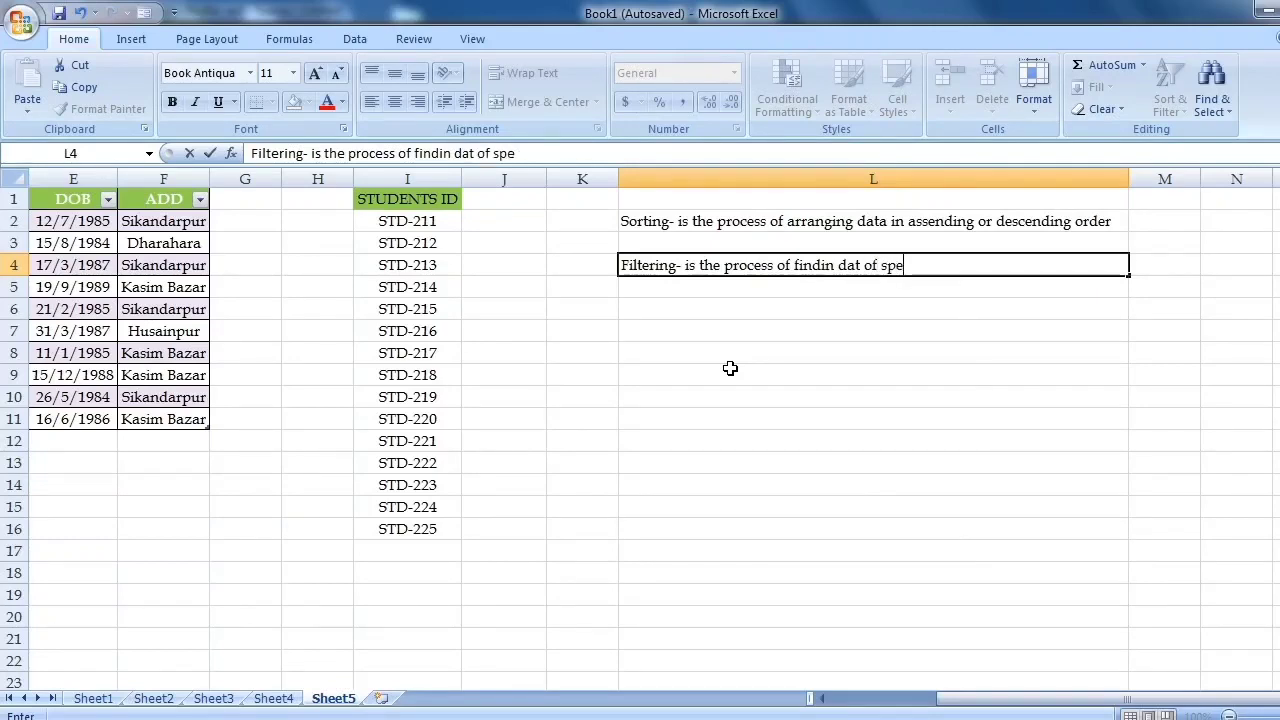
{"action": "type", "text": "cific type"}
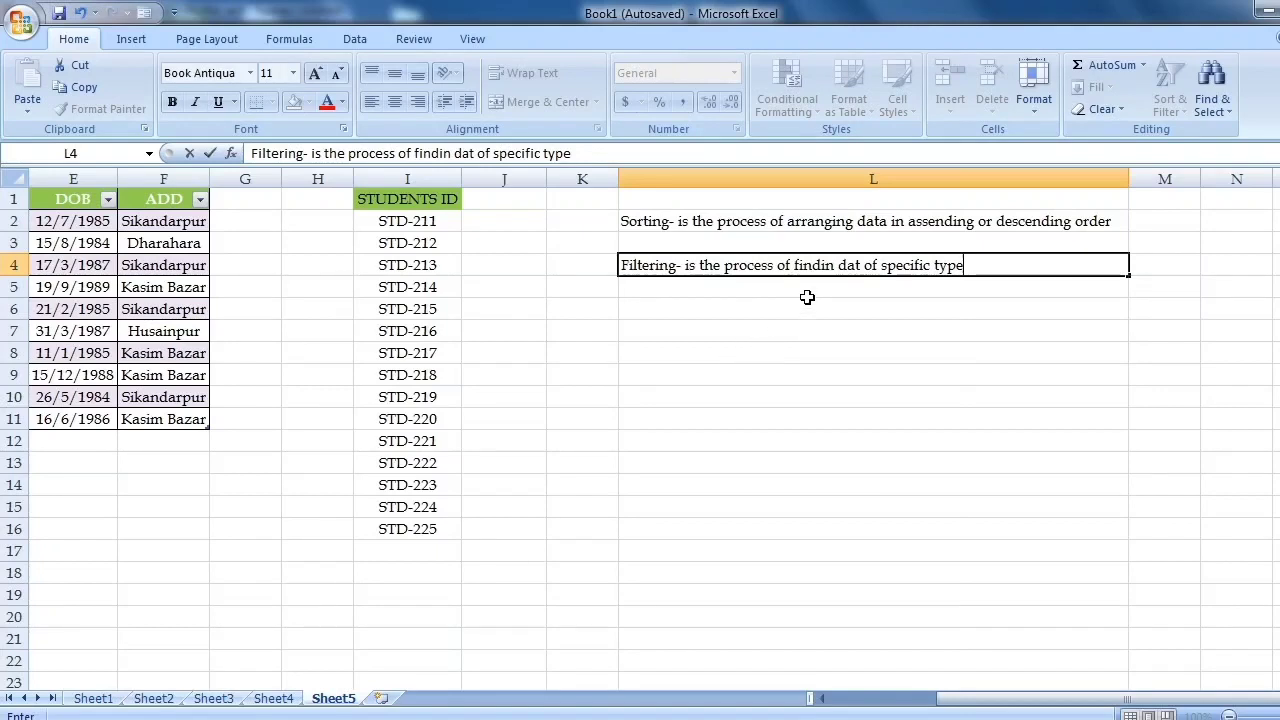
{"action": "left_click", "coordinate": [835, 270]}
{"action": "type", "text": "g"}
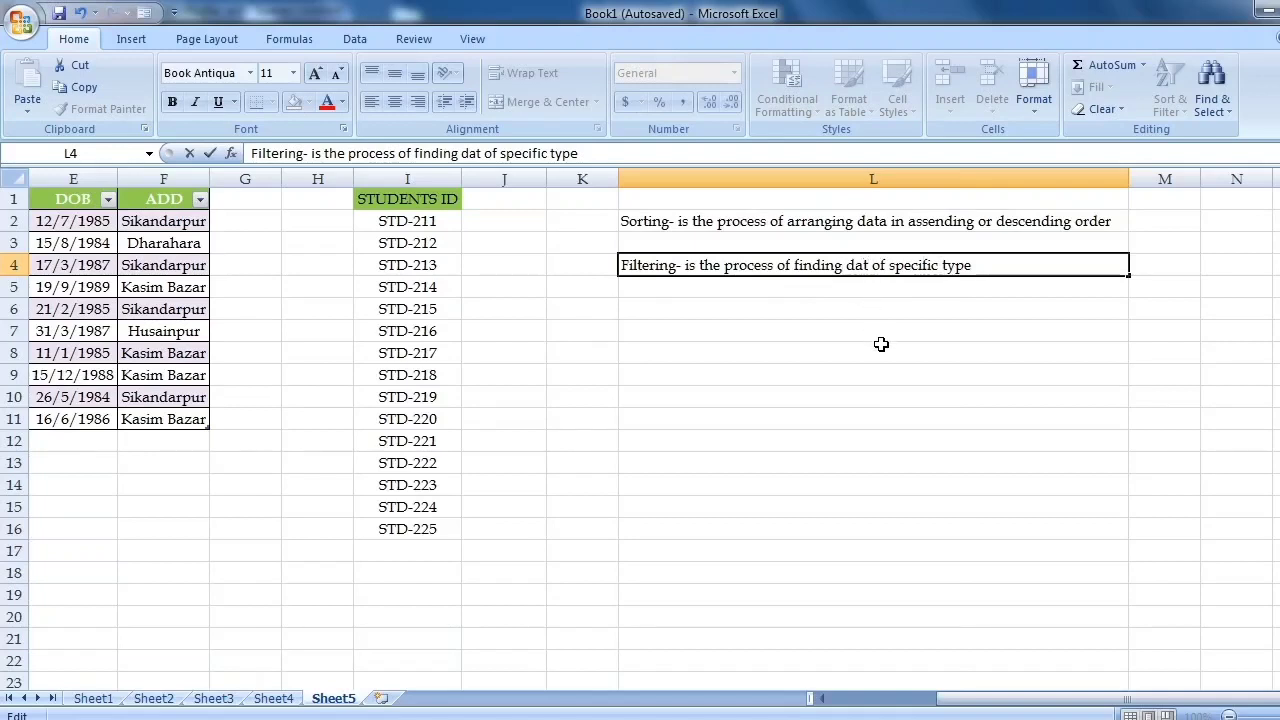
{"action": "type", "text": "a"}
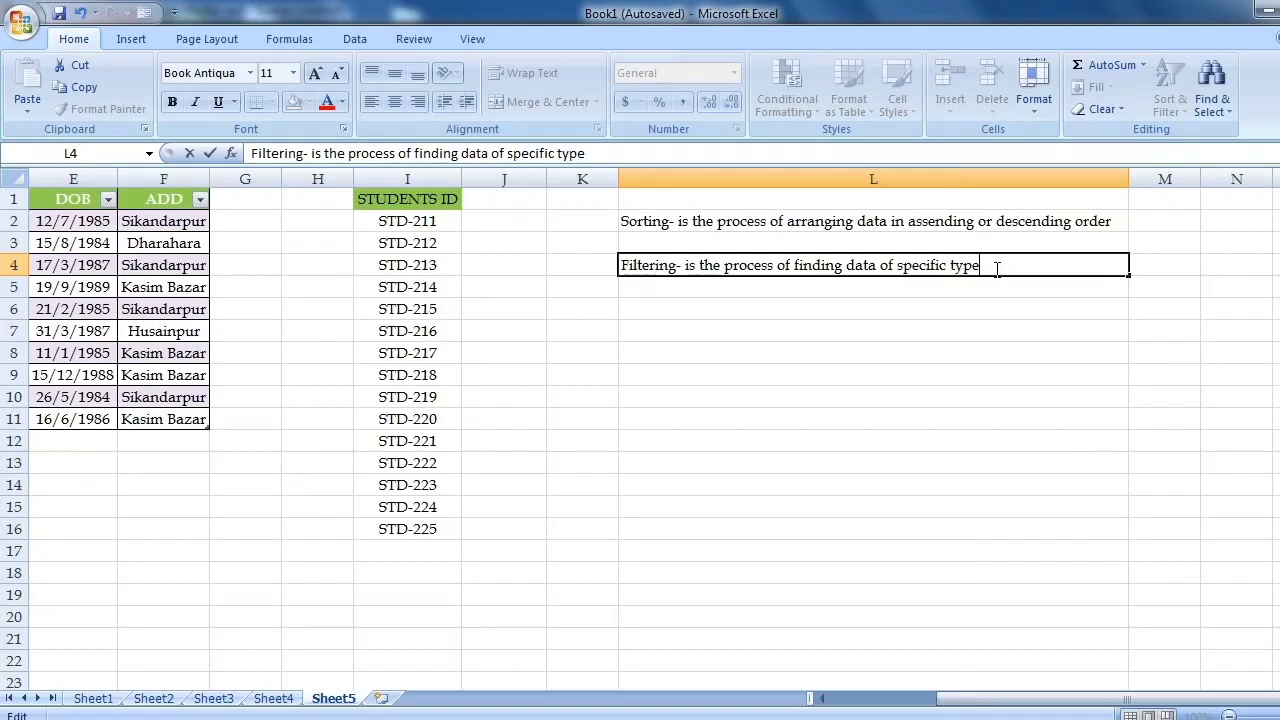
{"action": "type", "text": "in table"}
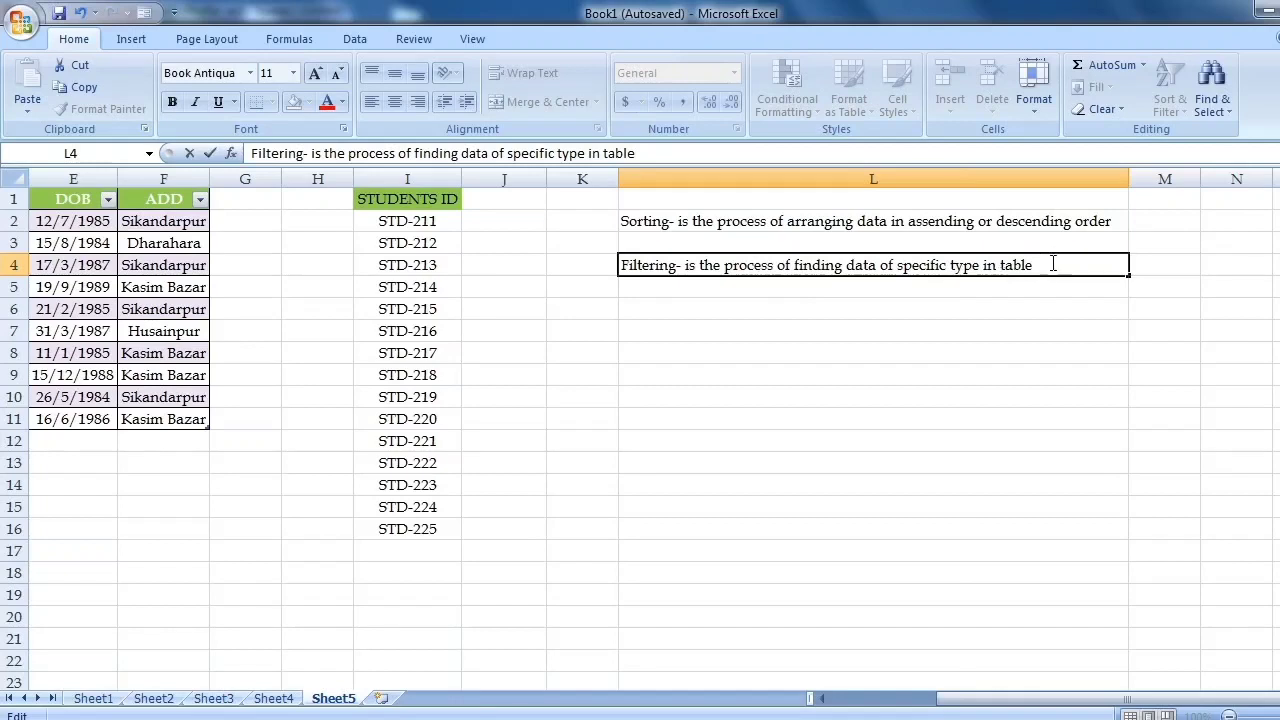
{"action": "type", "text": "or database."}
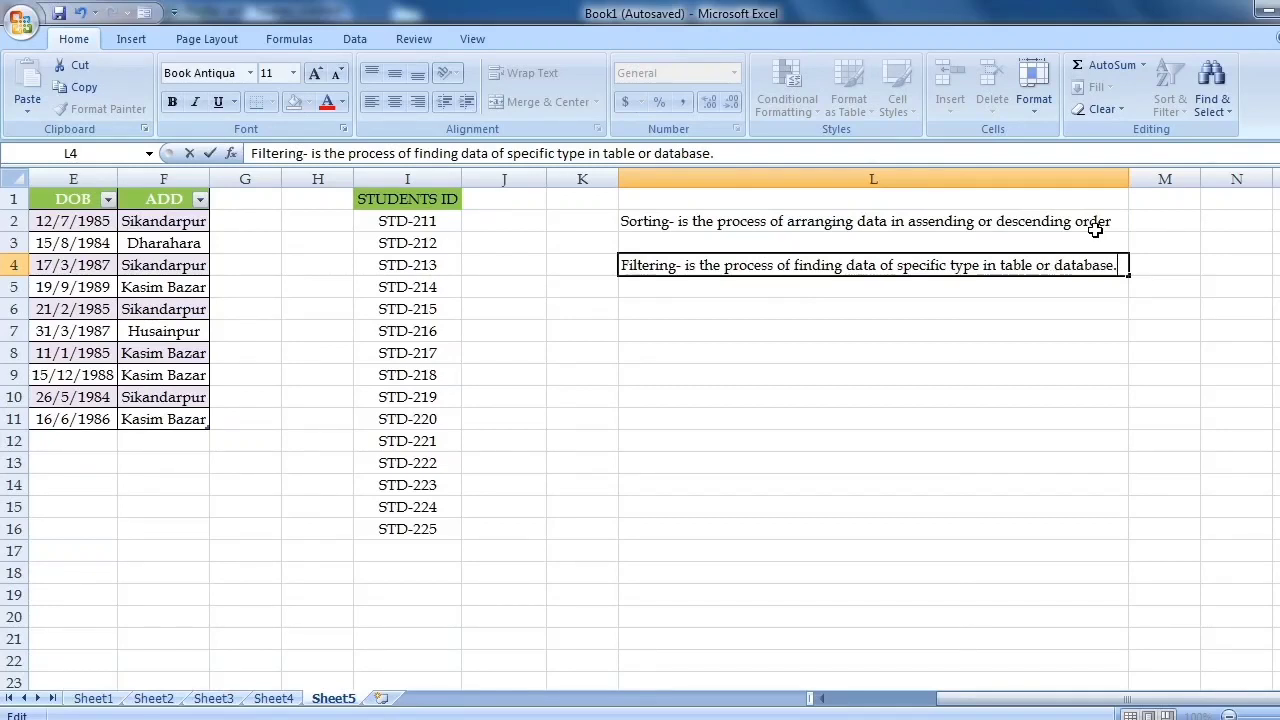
Step: Append "in table or database." to the sorting definition in L2 and autofit column L to the longer text
{"action": "left_click", "coordinate": [1112, 221]}
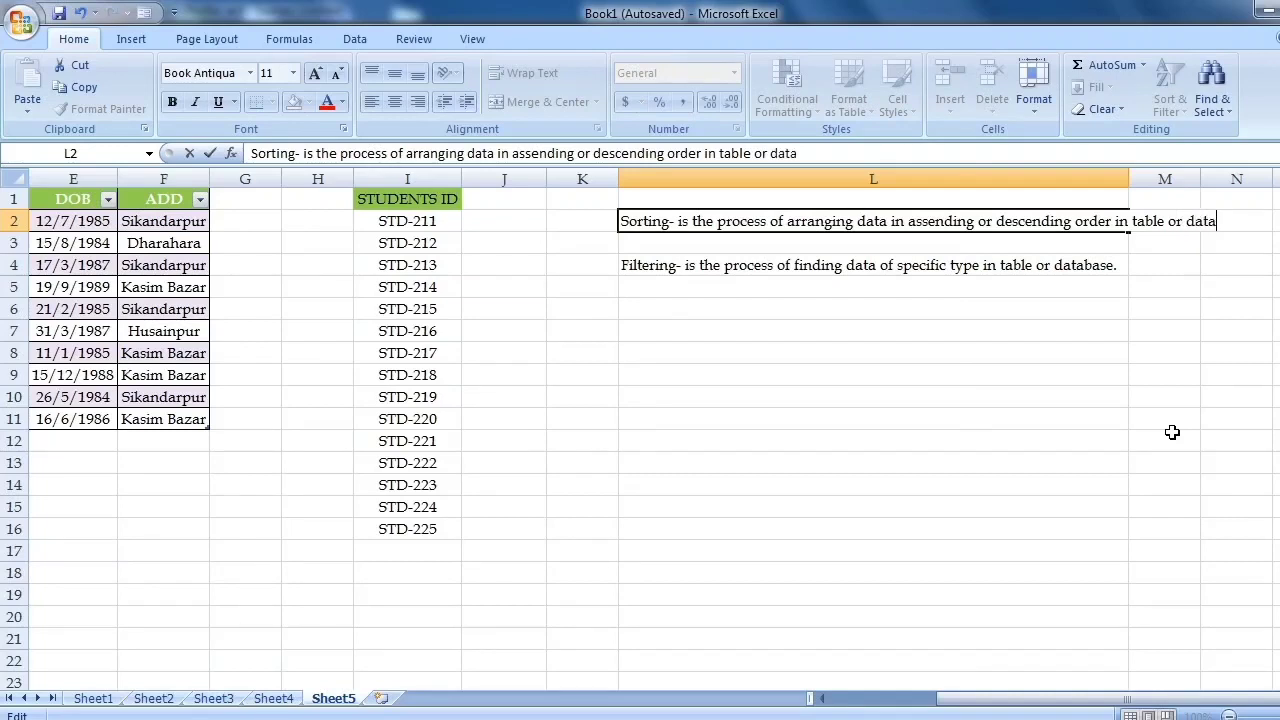
{"action": "type", "text": "base."}
{"action": "double_click", "coordinate": [1129, 180]}
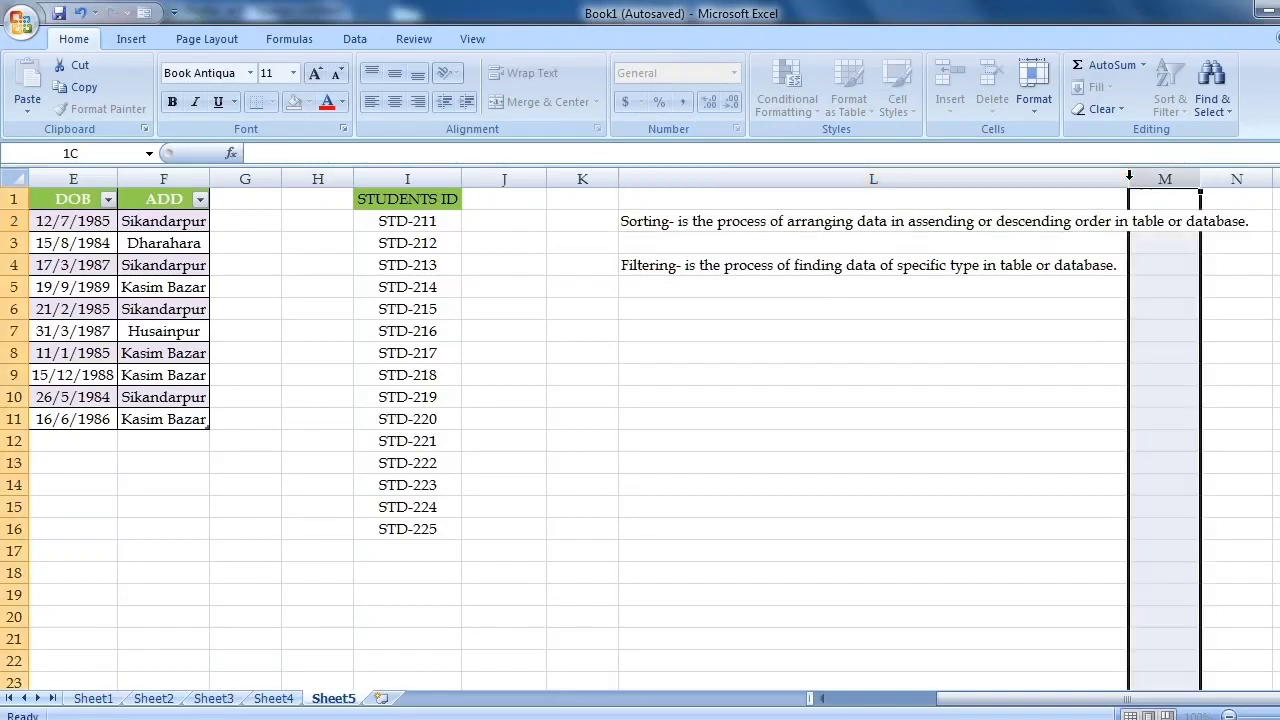
{"action": "left_click", "coordinate": [652, 221]}
{"action": "left_click_drag", "start_coordinate": [769, 214], "coordinate": [451, 177]}
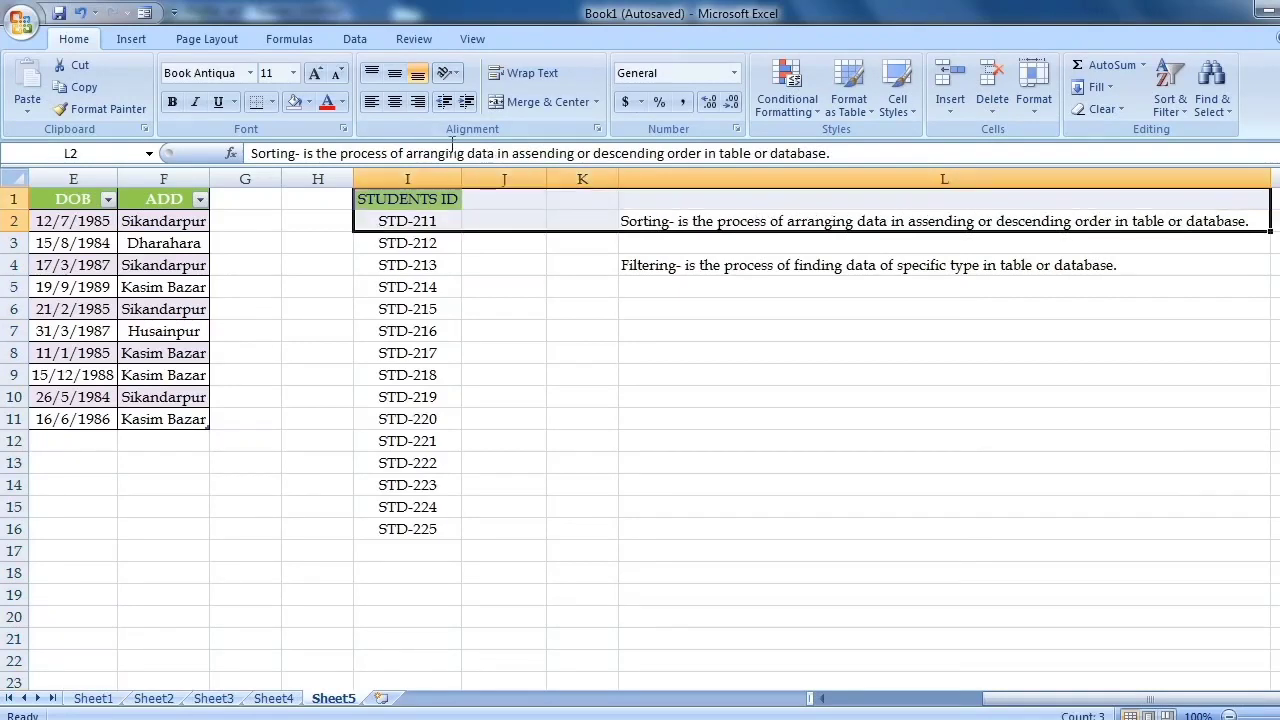
{"action": "left_click", "coordinate": [310, 102]}
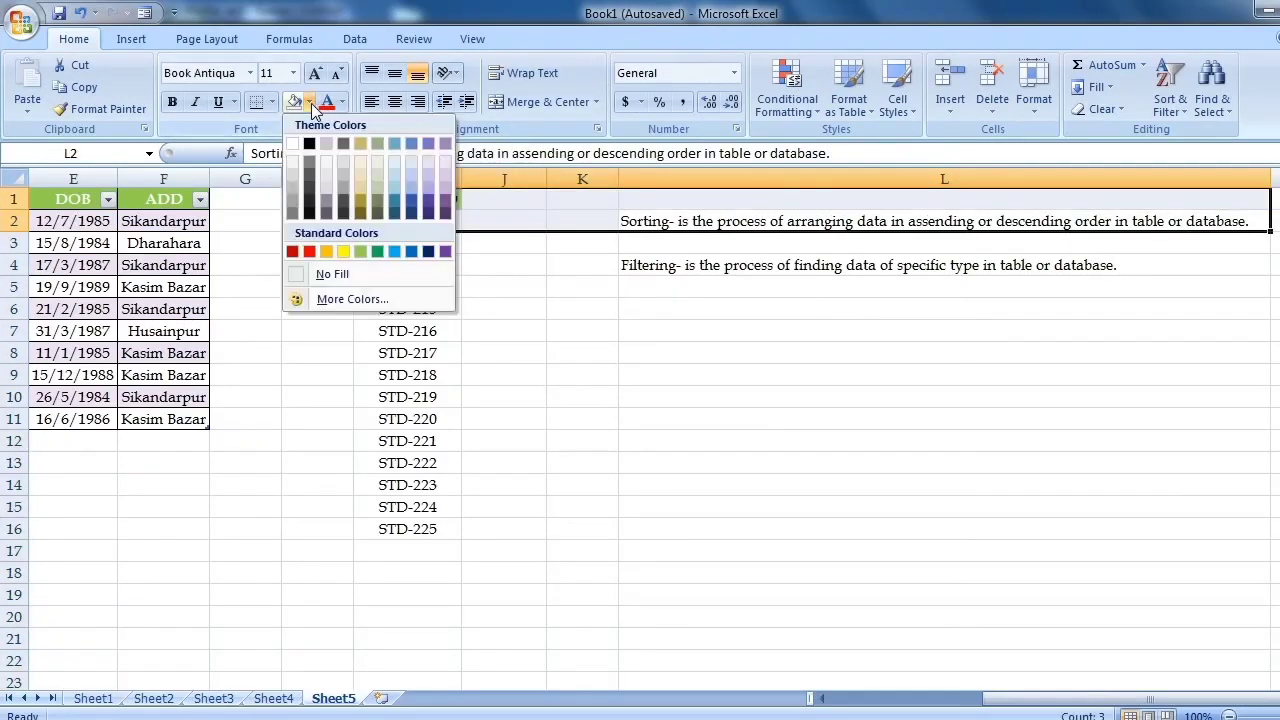
{"action": "left_click", "coordinate": [445, 190]}
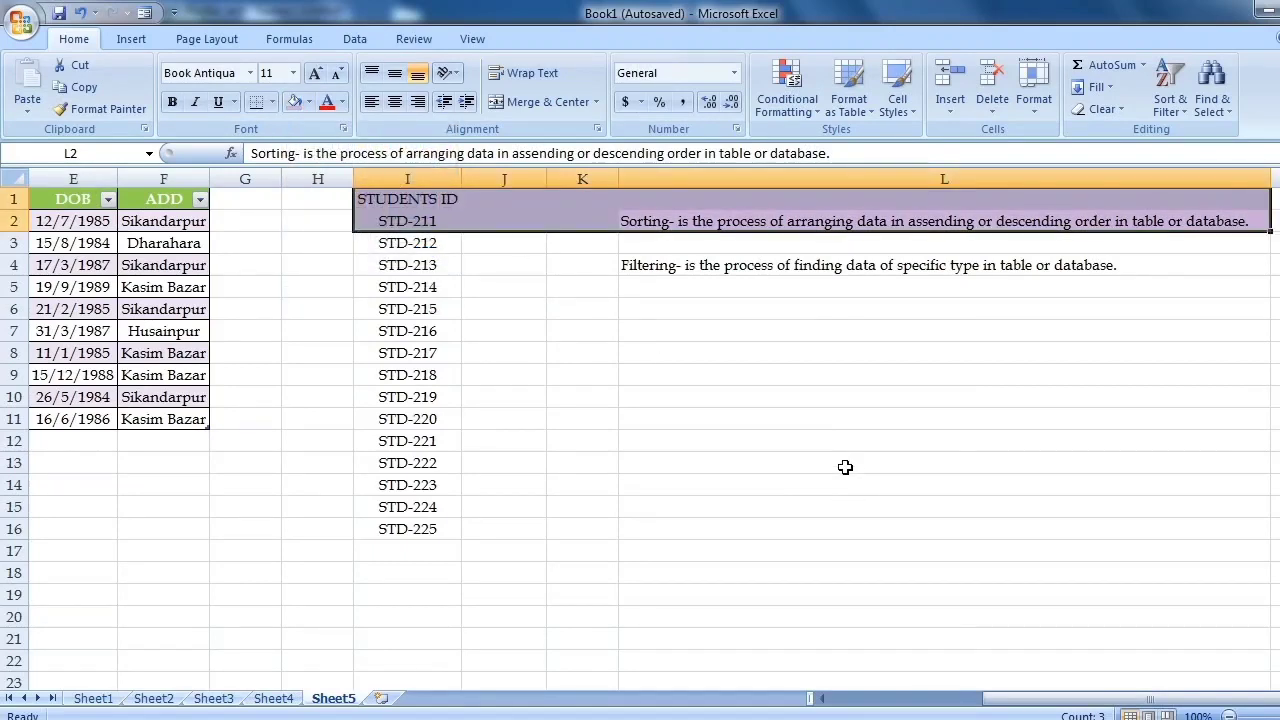
{"action": "key", "text": "ctrl+z"}
{"action": "left_click", "coordinate": [724, 372]}
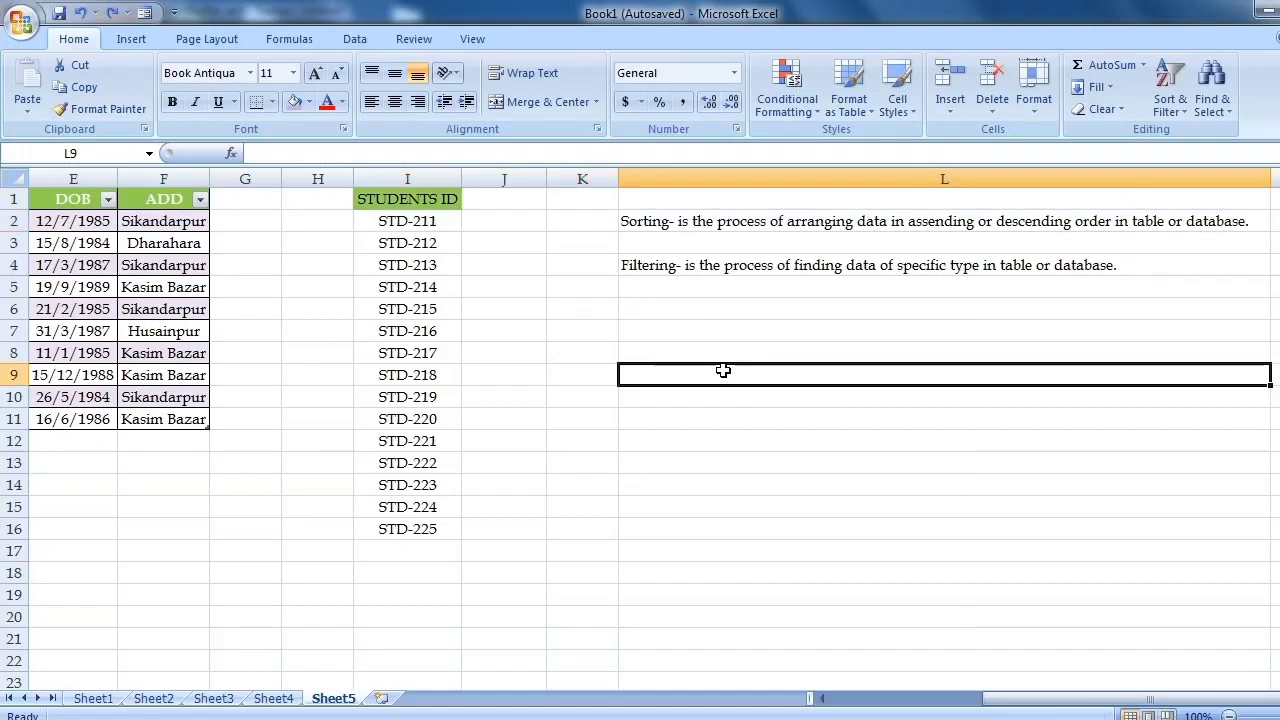
Step: Fill the sorting and filtering definition cells, L2 and L4, with light purple
{"action": "left_click", "coordinate": [652, 219]}
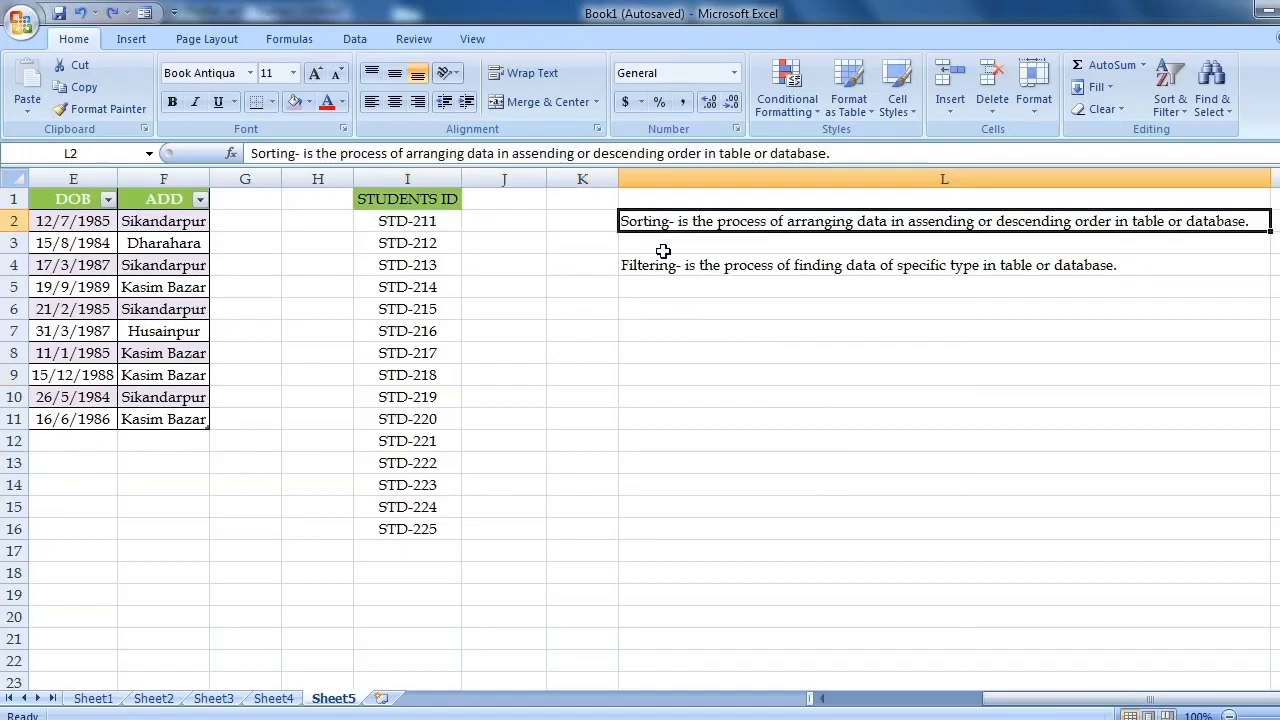
{"action": "left_click", "coordinate": [294, 101]}
{"action": "left_click", "coordinate": [757, 266]}
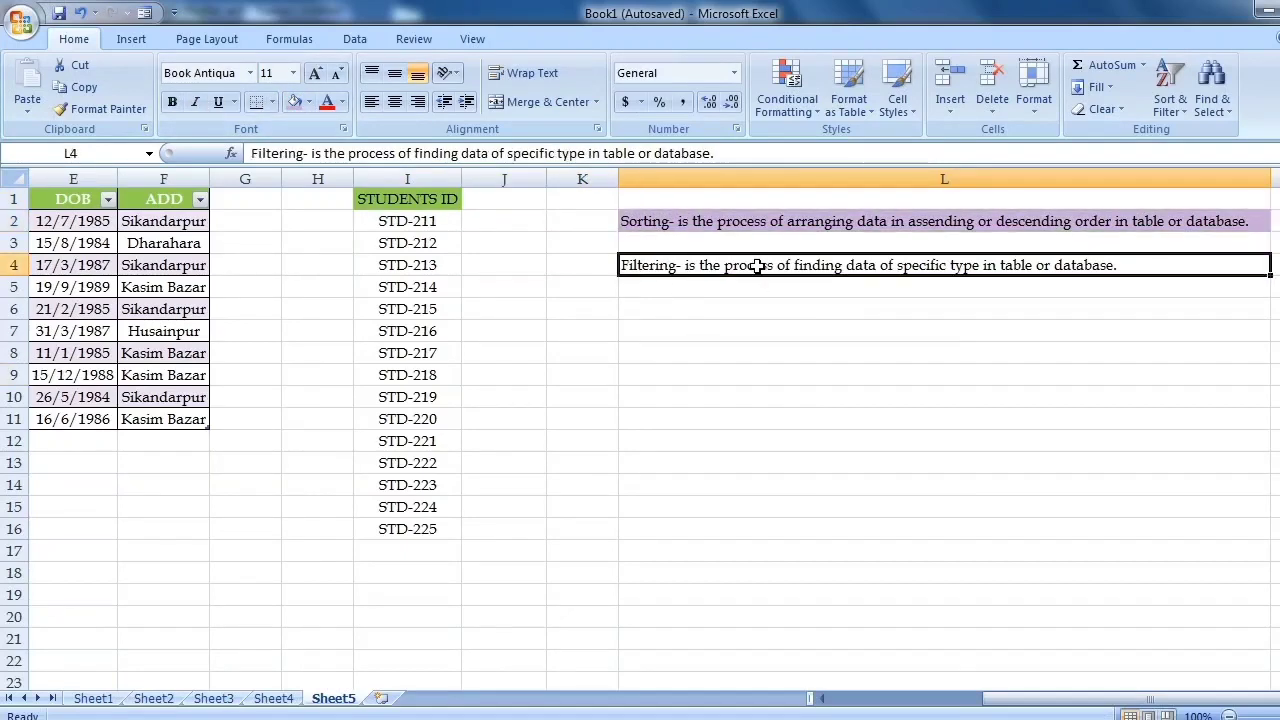
{"action": "left_click", "coordinate": [294, 101]}
{"action": "left_click", "coordinate": [726, 418]}
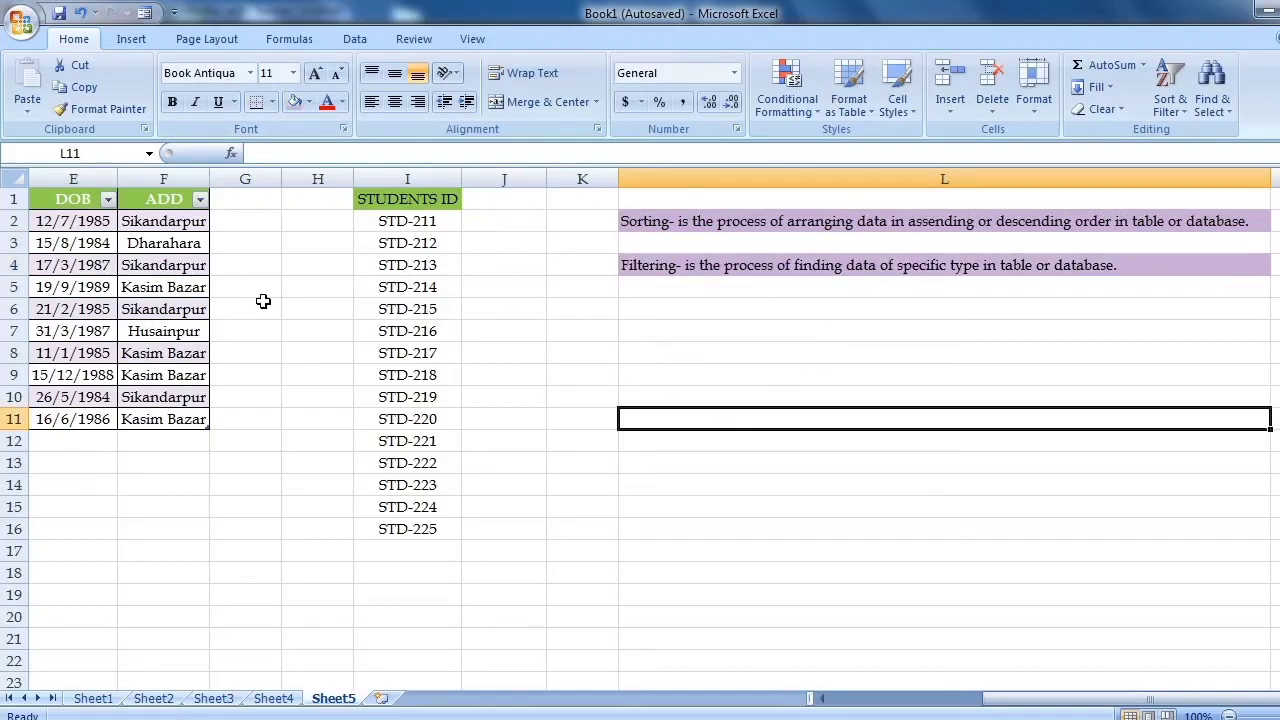
{"action": "left_click_drag", "start_coordinate": [1046, 703], "coordinate": [925, 709]}
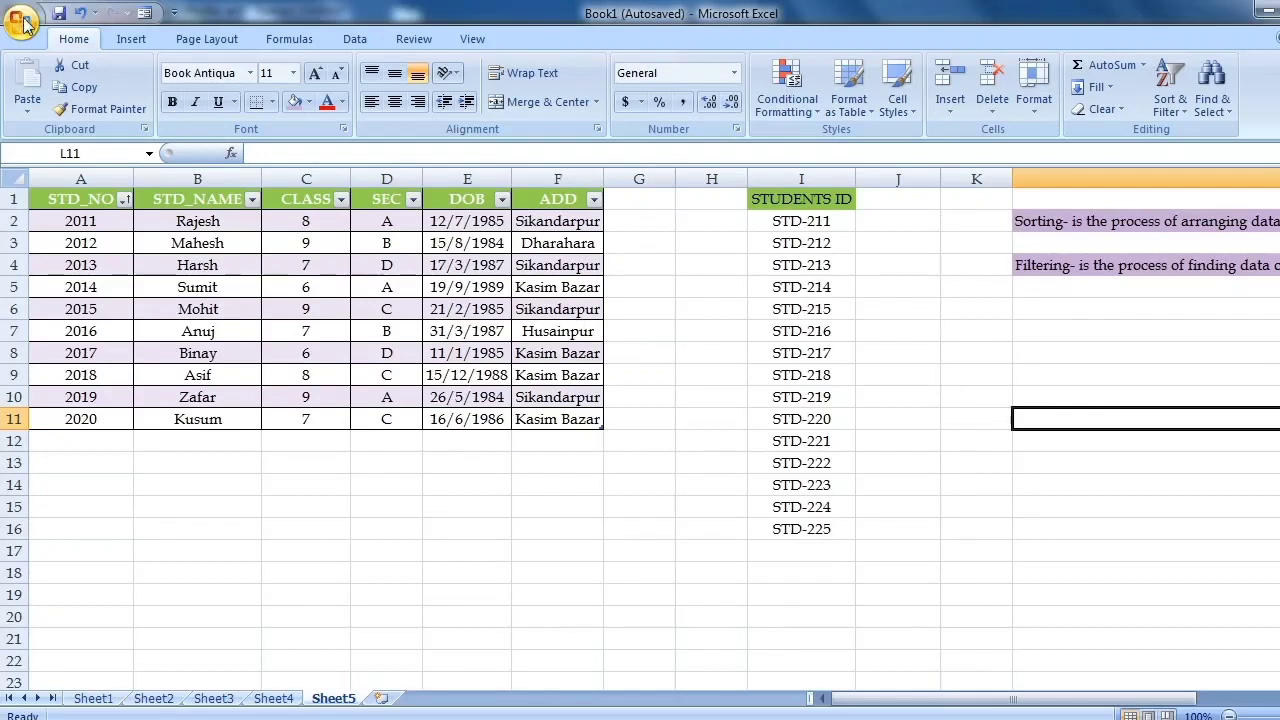
Step: List all commands in the Quick Access Toolbar customization settings and try to add the Form command
{"action": "right_click", "coordinate": [63, 42]}
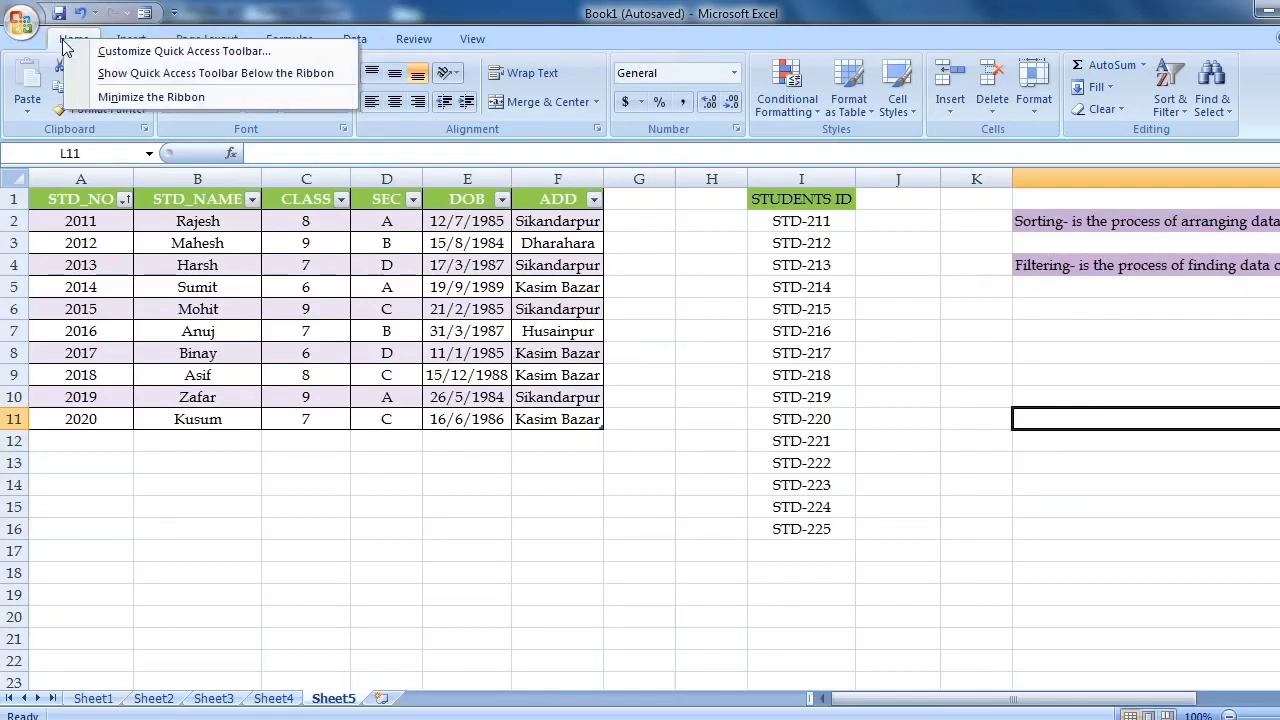
{"action": "left_click", "coordinate": [120, 56]}
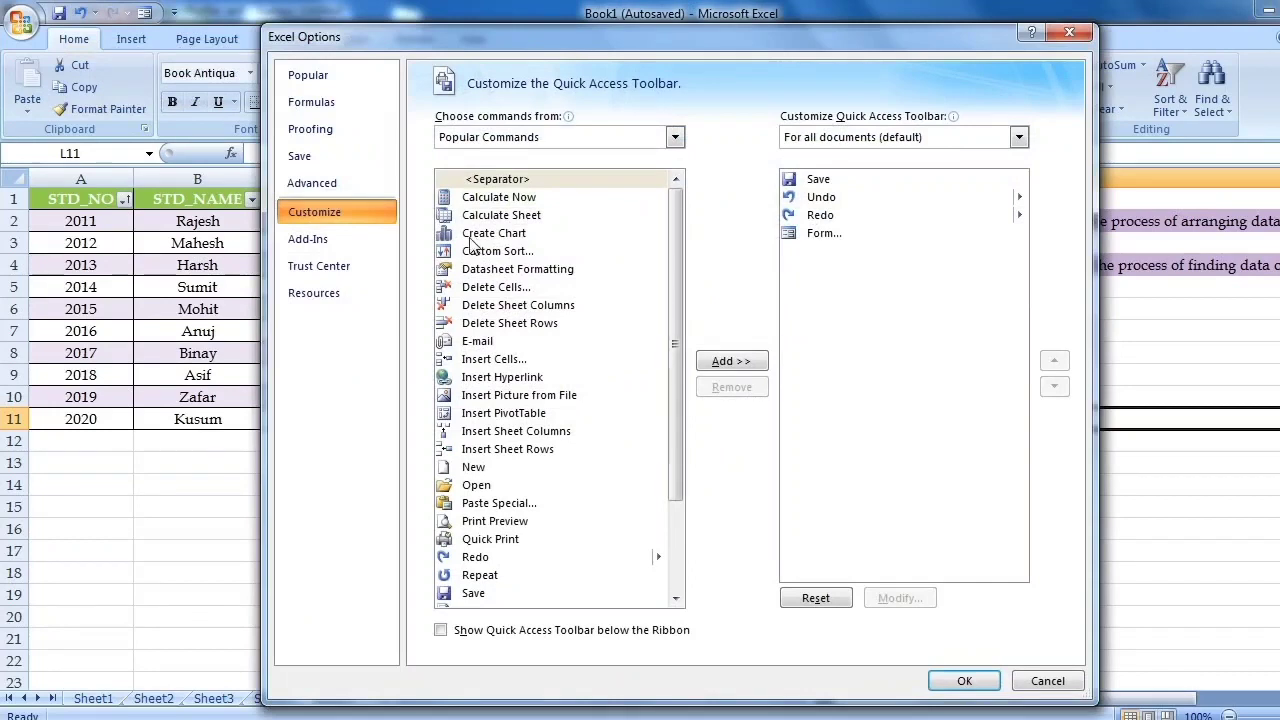
{"action": "left_click", "coordinate": [675, 140]}
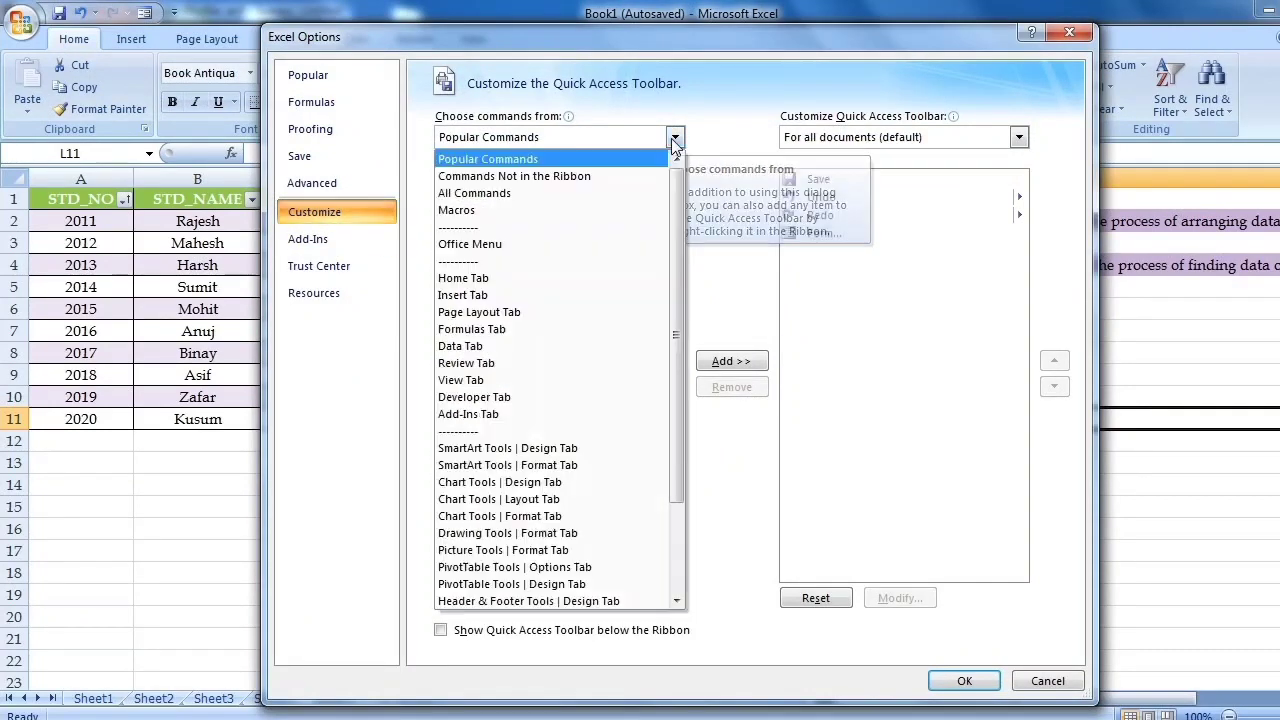
{"action": "left_click", "coordinate": [475, 200]}
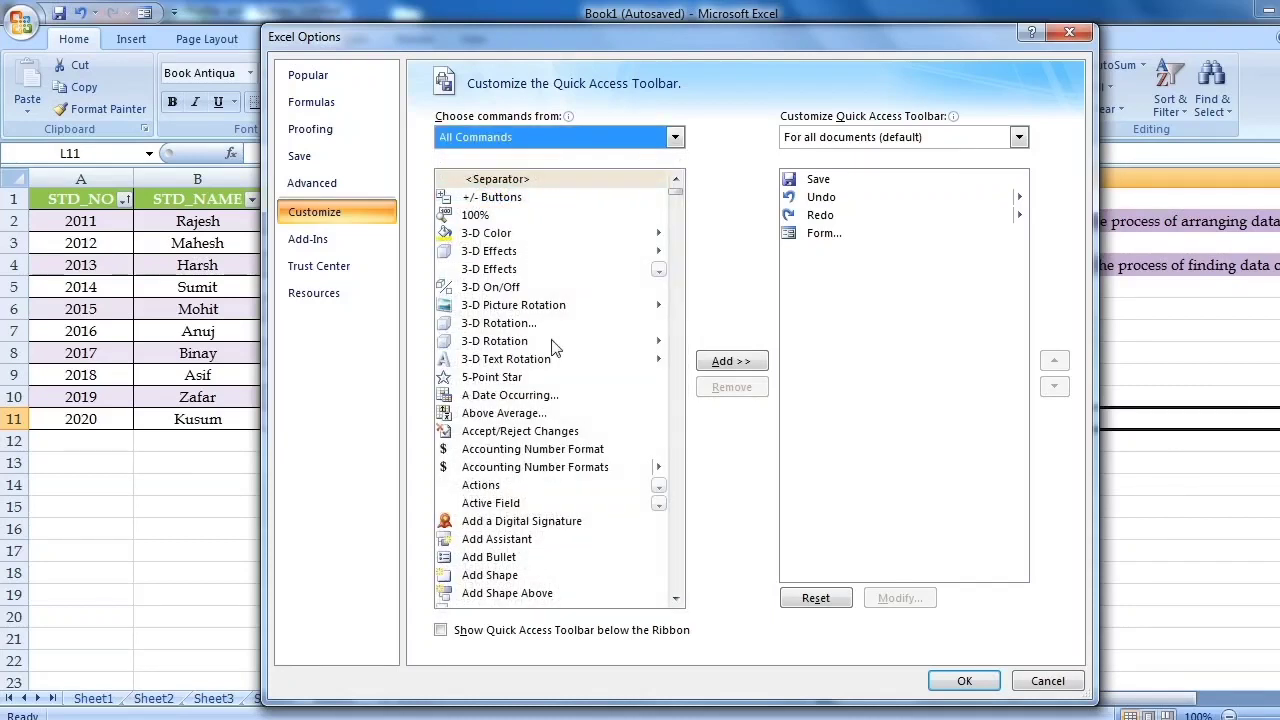
{"action": "scroll", "coordinate": [585, 405], "scroll_direction": "down", "scroll_amount": 20}
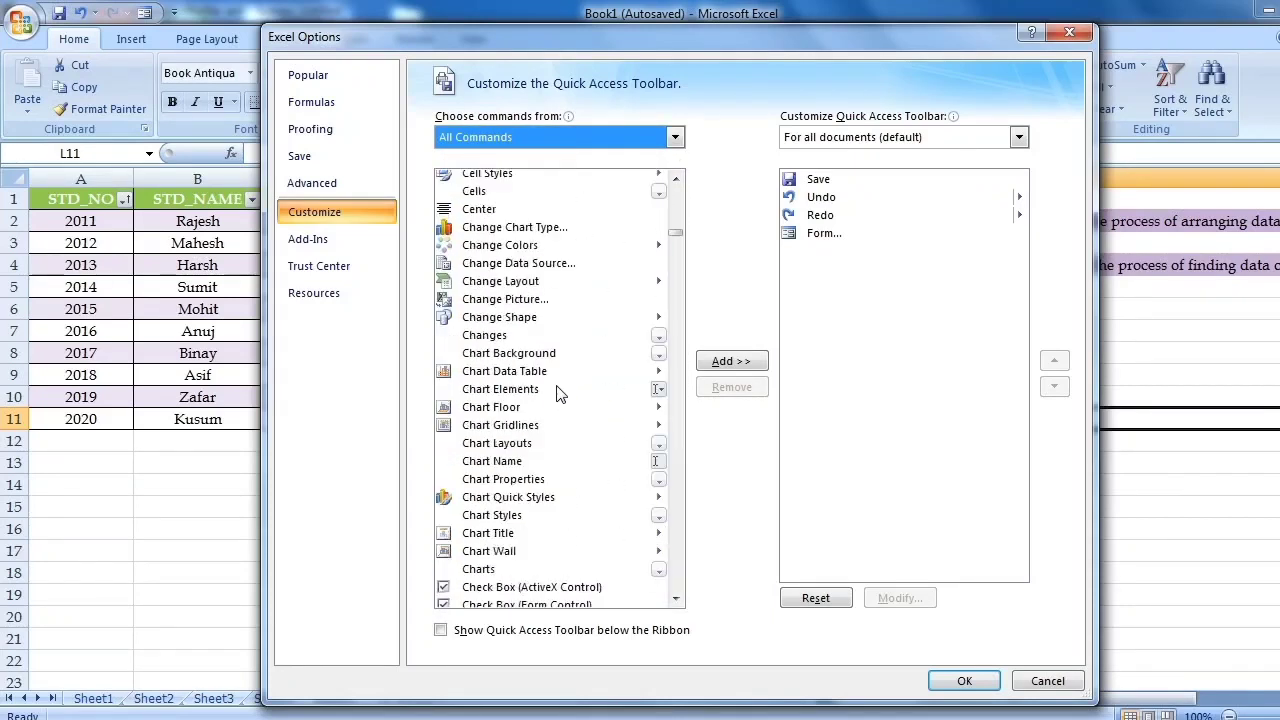
{"action": "scroll", "coordinate": [557, 395], "scroll_direction": "down", "scroll_amount": 20}
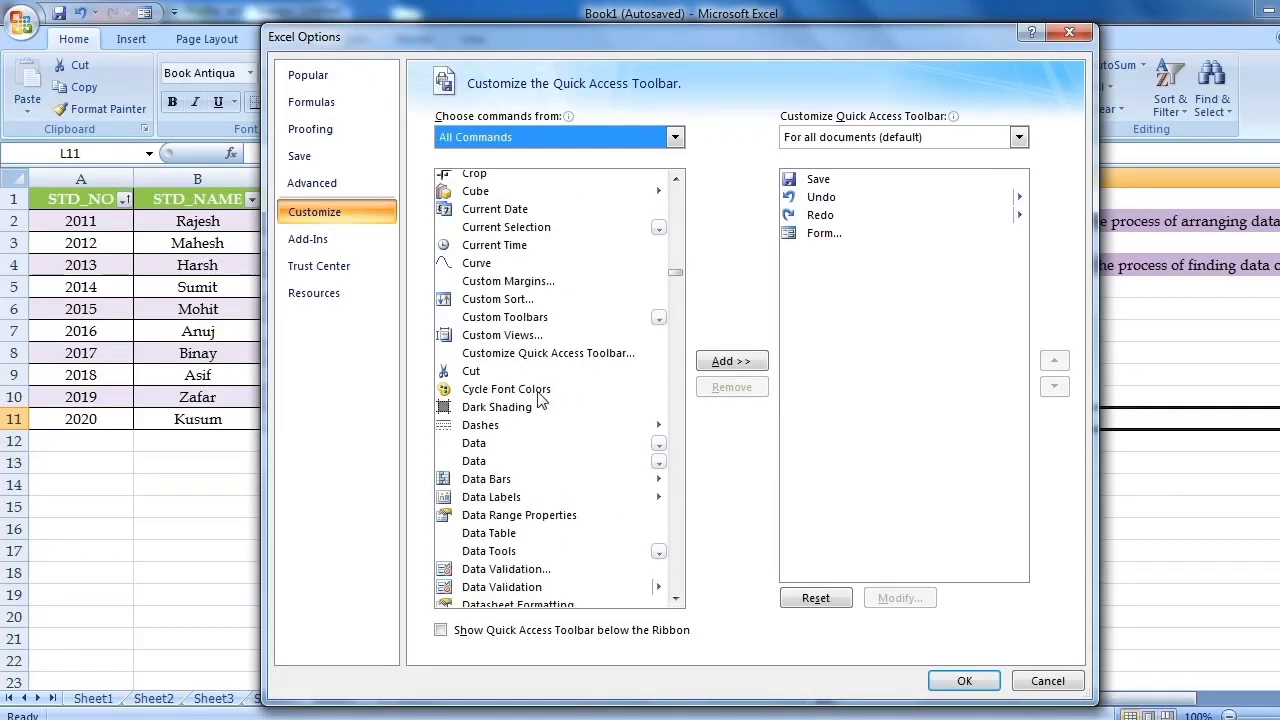
{"action": "scroll", "coordinate": [530, 395], "scroll_direction": "down", "scroll_amount": 20}
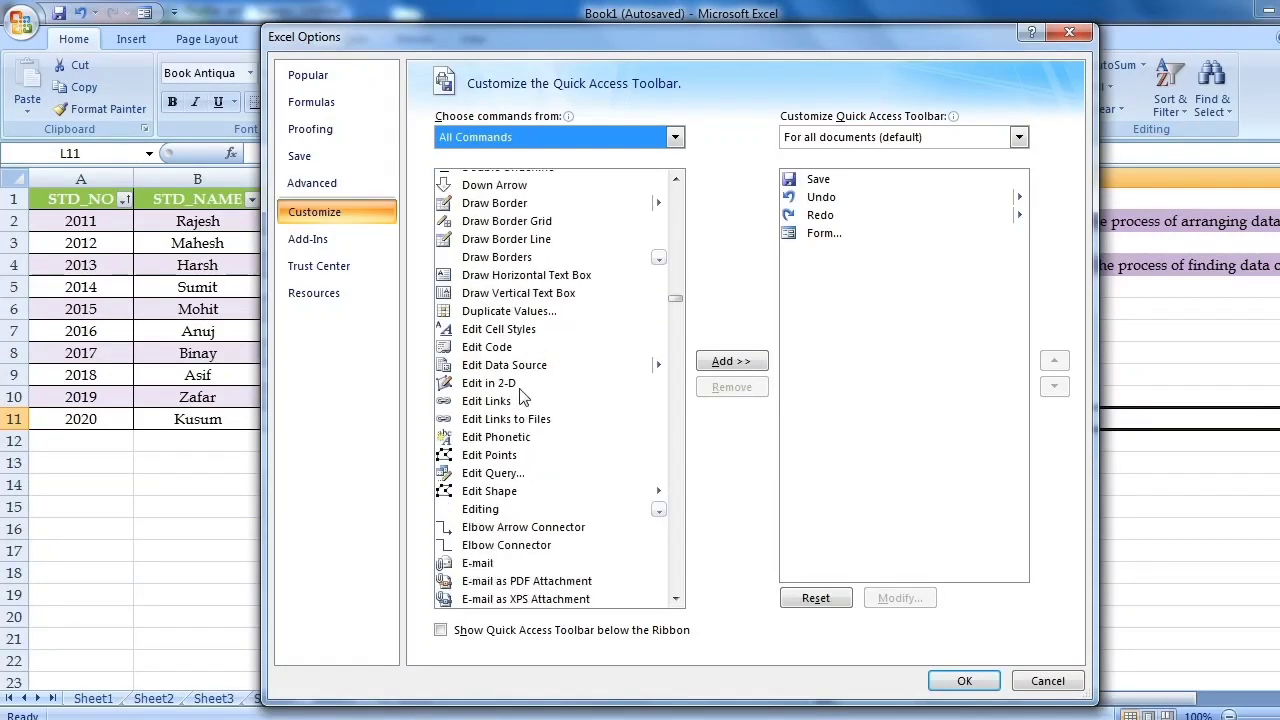
{"action": "scroll", "coordinate": [520, 397], "scroll_direction": "down", "scroll_amount": 11}
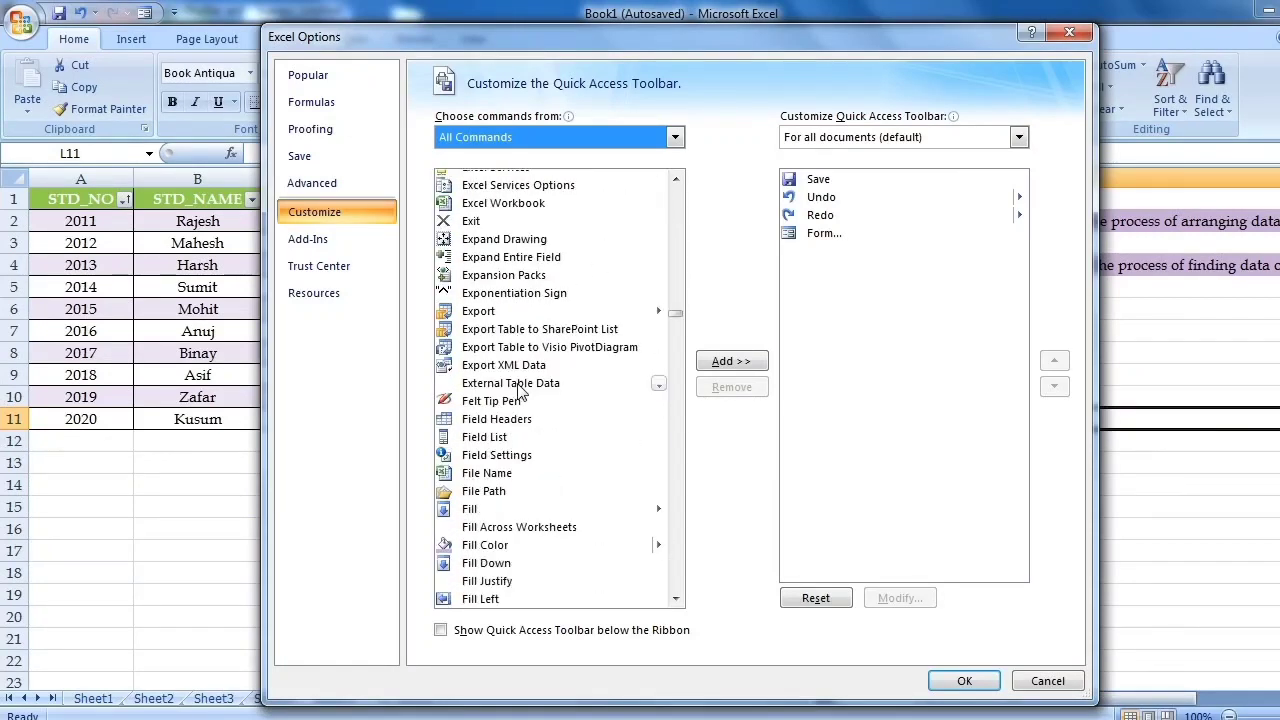
{"action": "scroll", "coordinate": [500, 445], "scroll_direction": "down", "scroll_amount": 5}
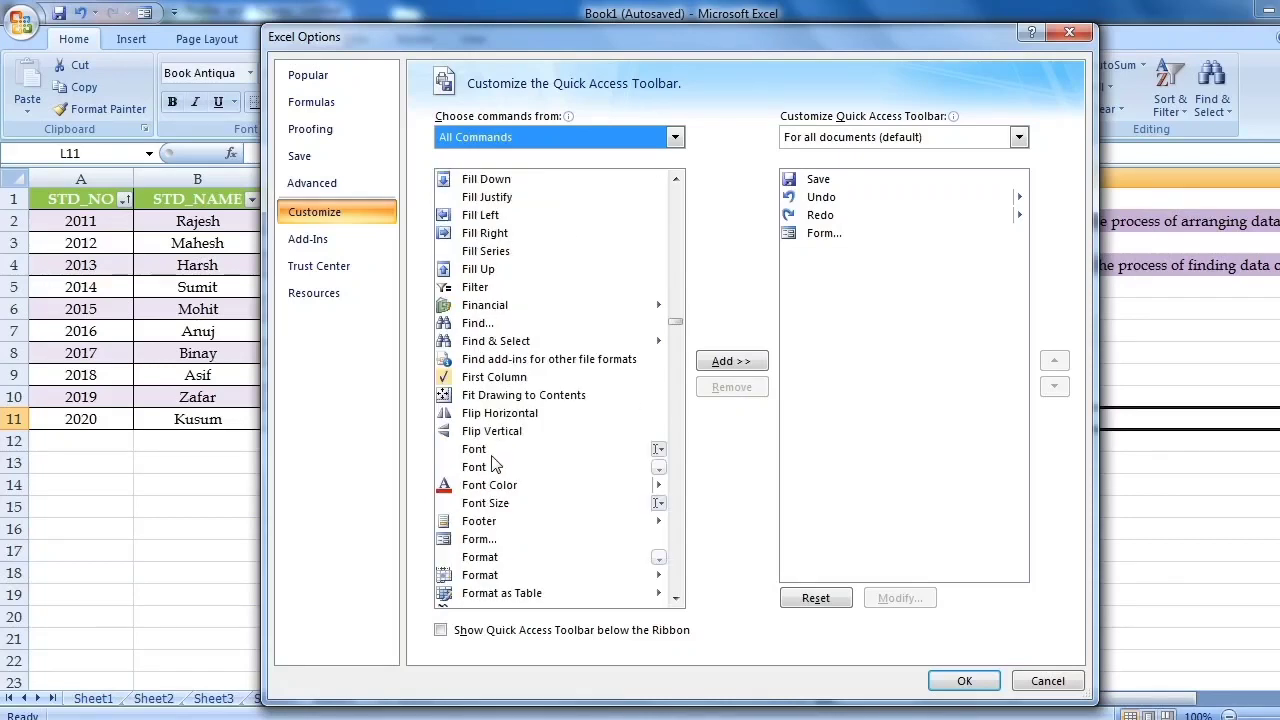
{"action": "scroll", "coordinate": [483, 540], "scroll_direction": "down", "scroll_amount": 1}
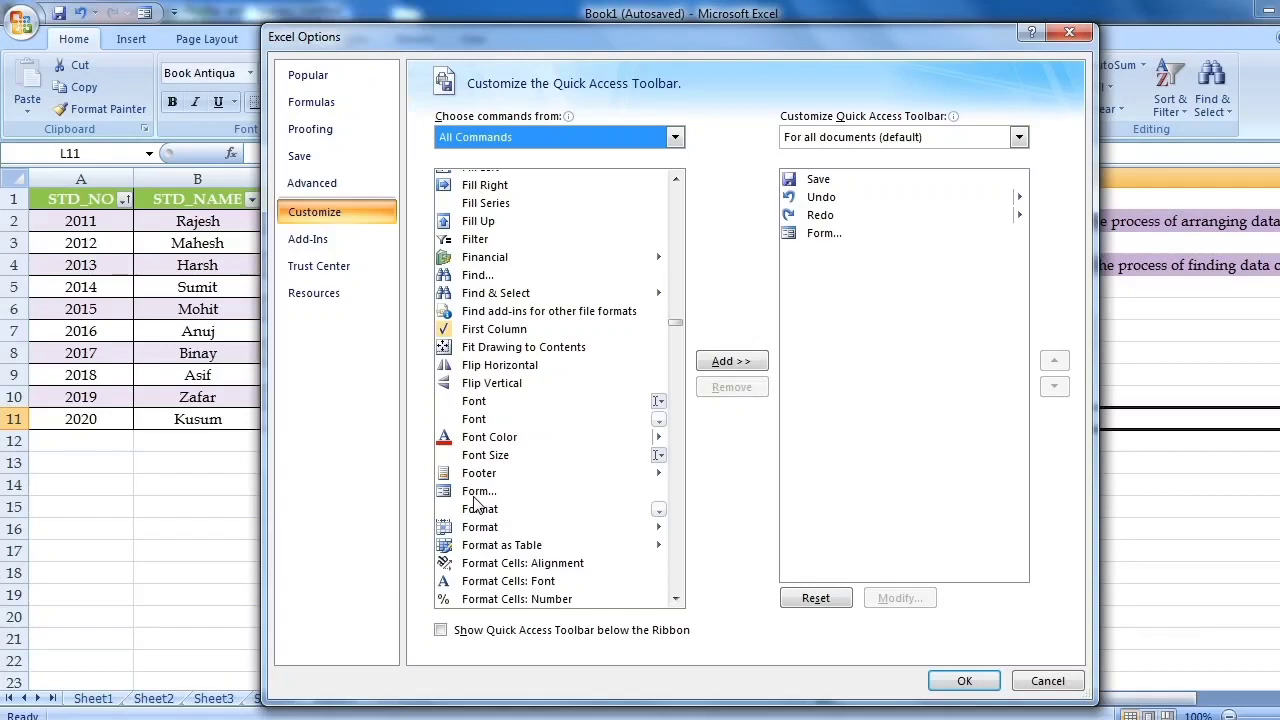
{"action": "left_click", "coordinate": [476, 493]}
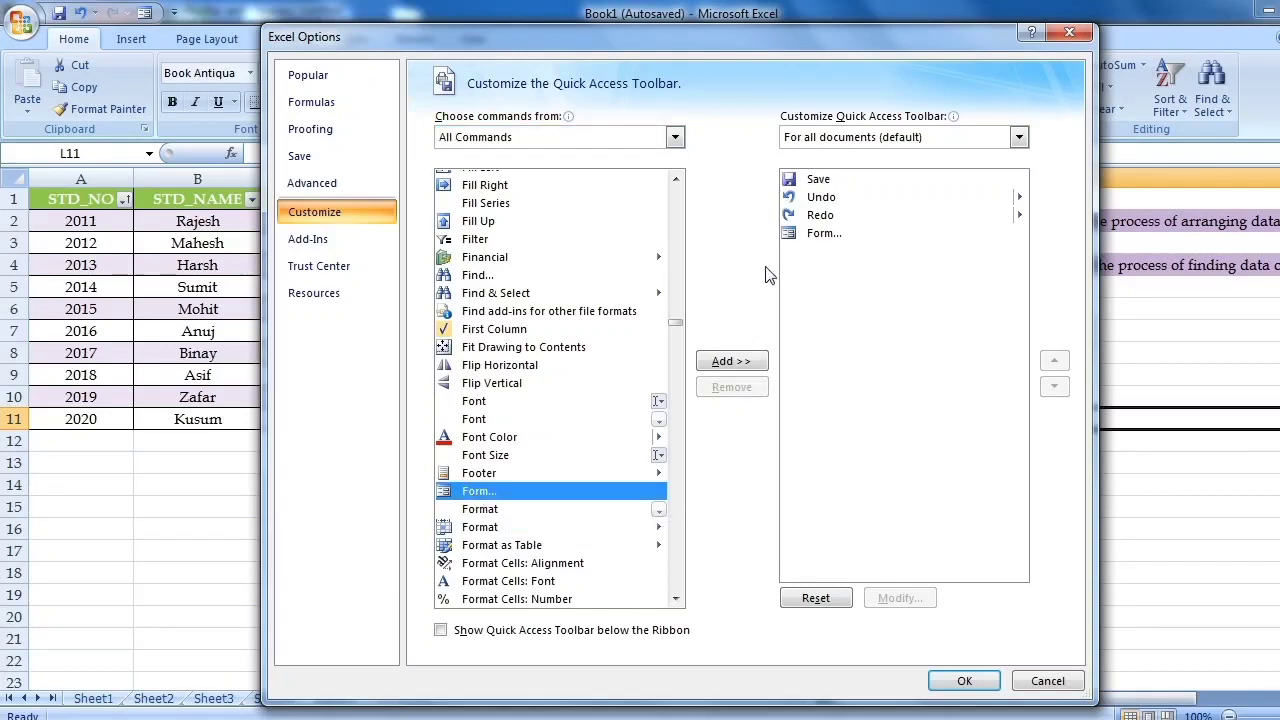
{"action": "left_click", "coordinate": [731, 361]}
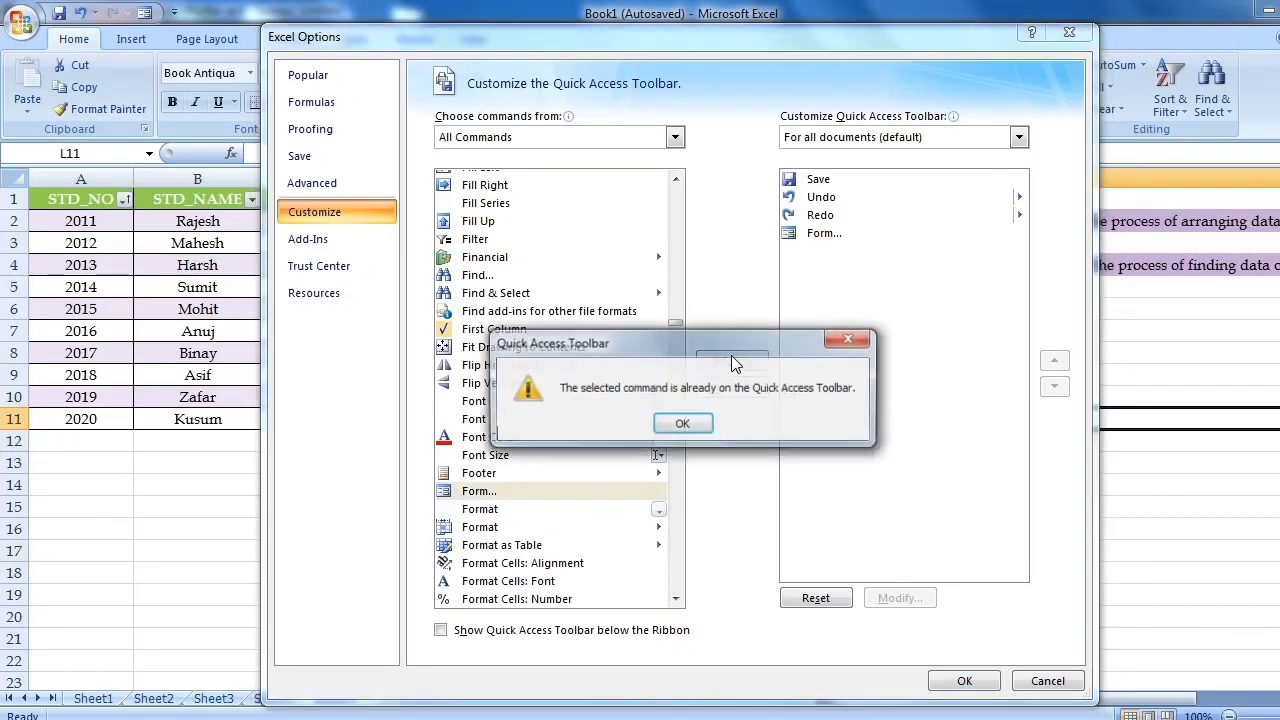
{"action": "left_click", "coordinate": [662, 427]}
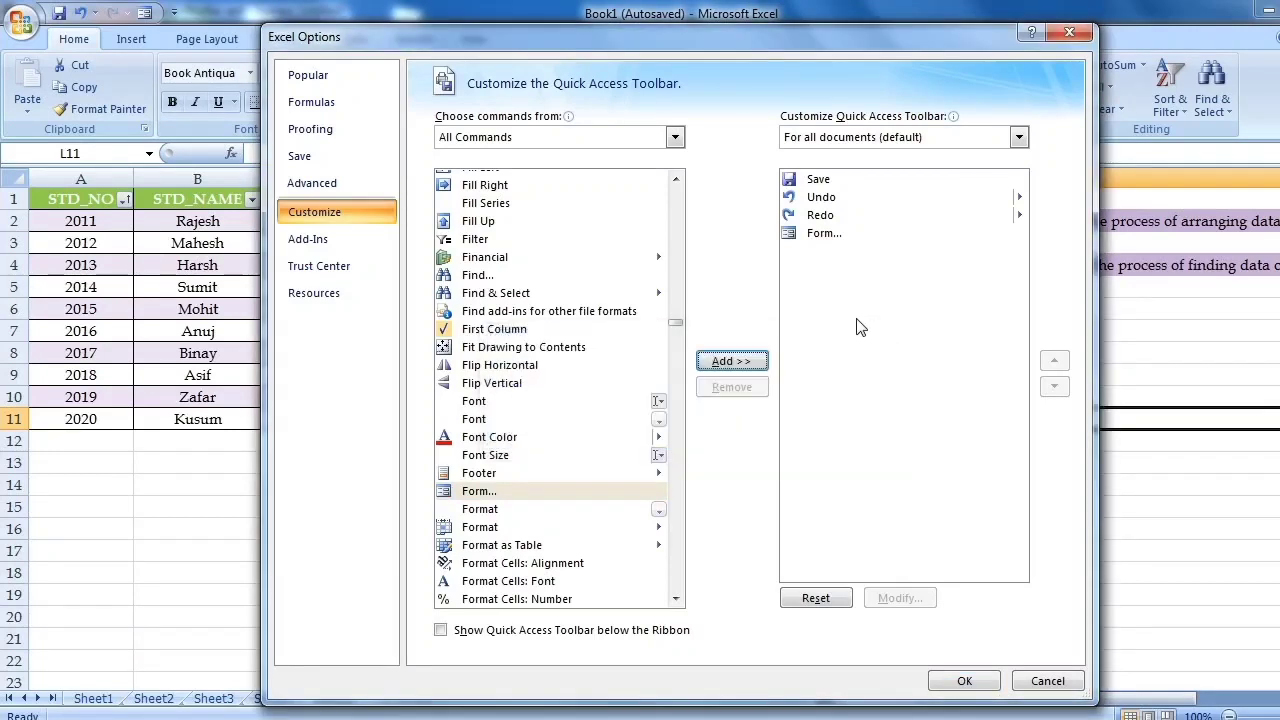
Step: Remove the Form command from the Quick Access Toolbar, add it again from all commands, and apply the customization
{"action": "left_click", "coordinate": [818, 236]}
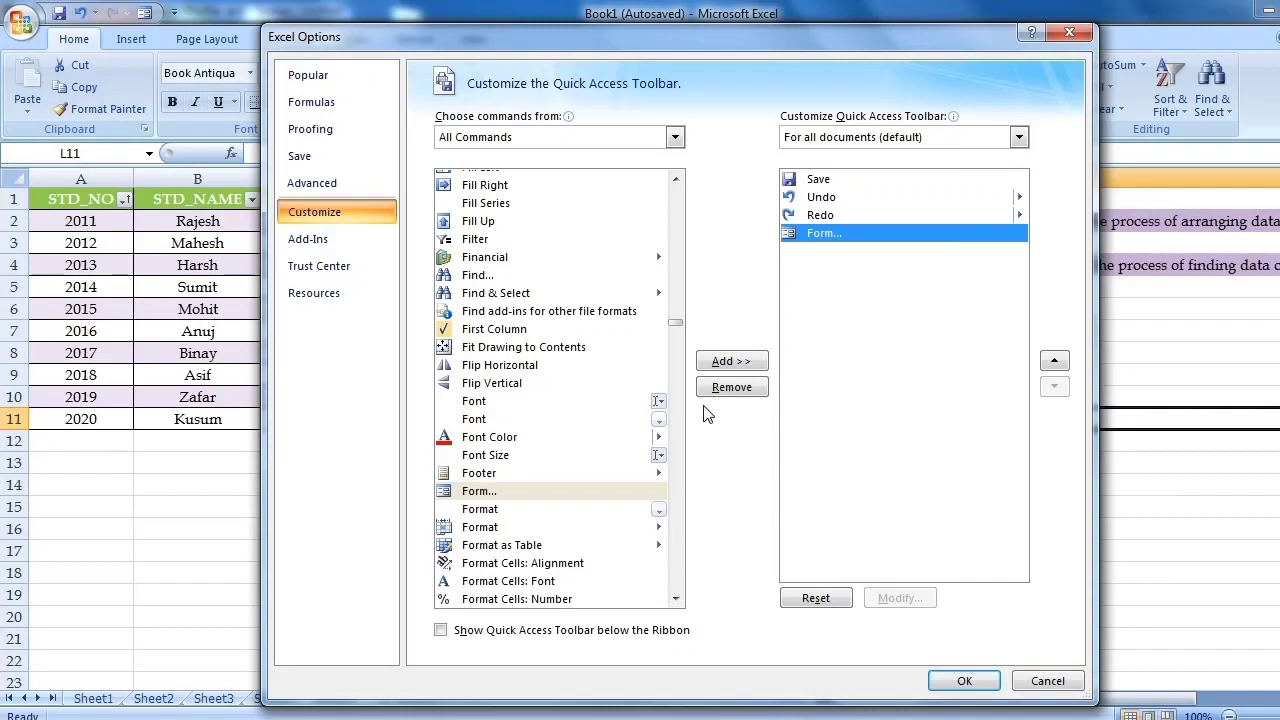
{"action": "left_click", "coordinate": [731, 387]}
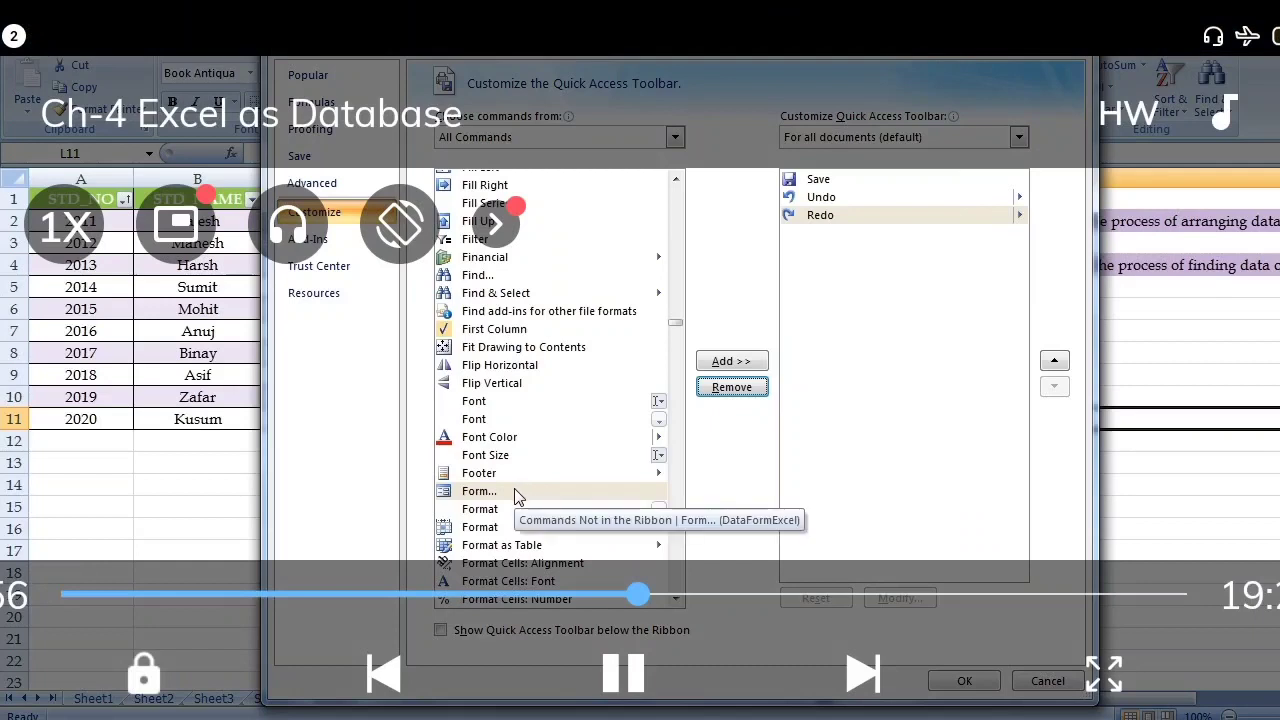
{"action": "left_click", "coordinate": [534, 491]}
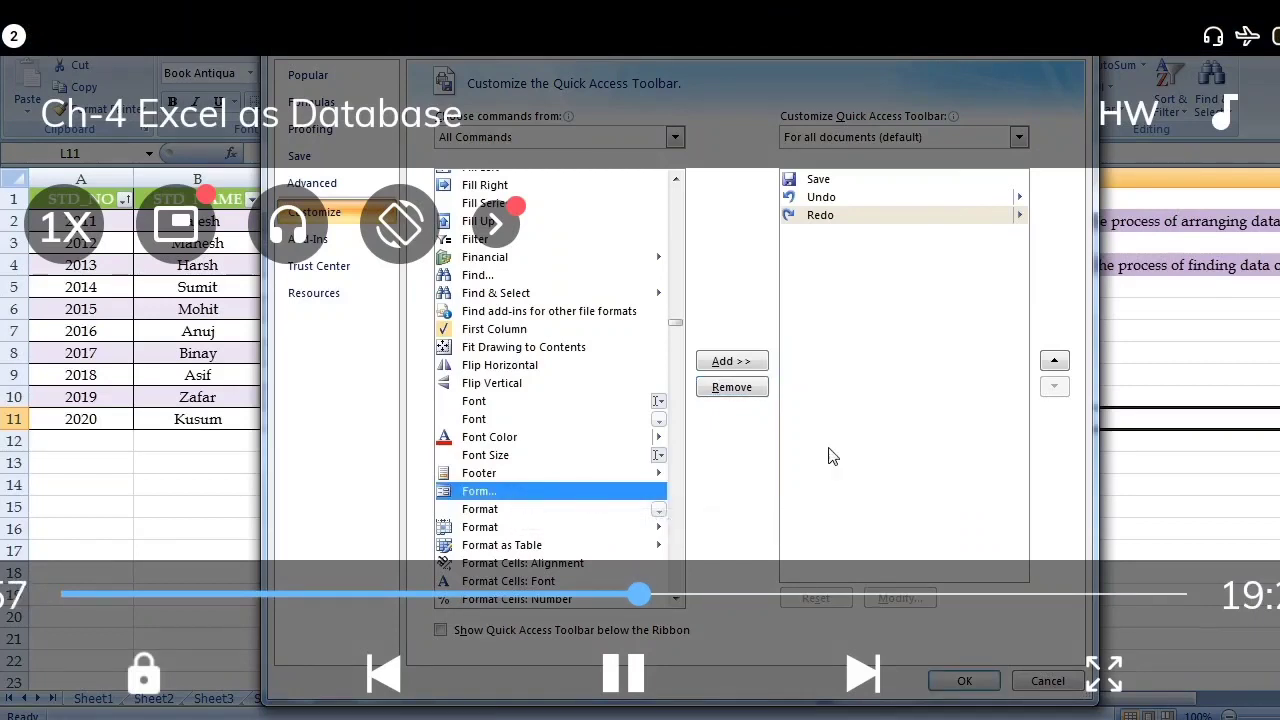
{"action": "left_click", "coordinate": [733, 362]}
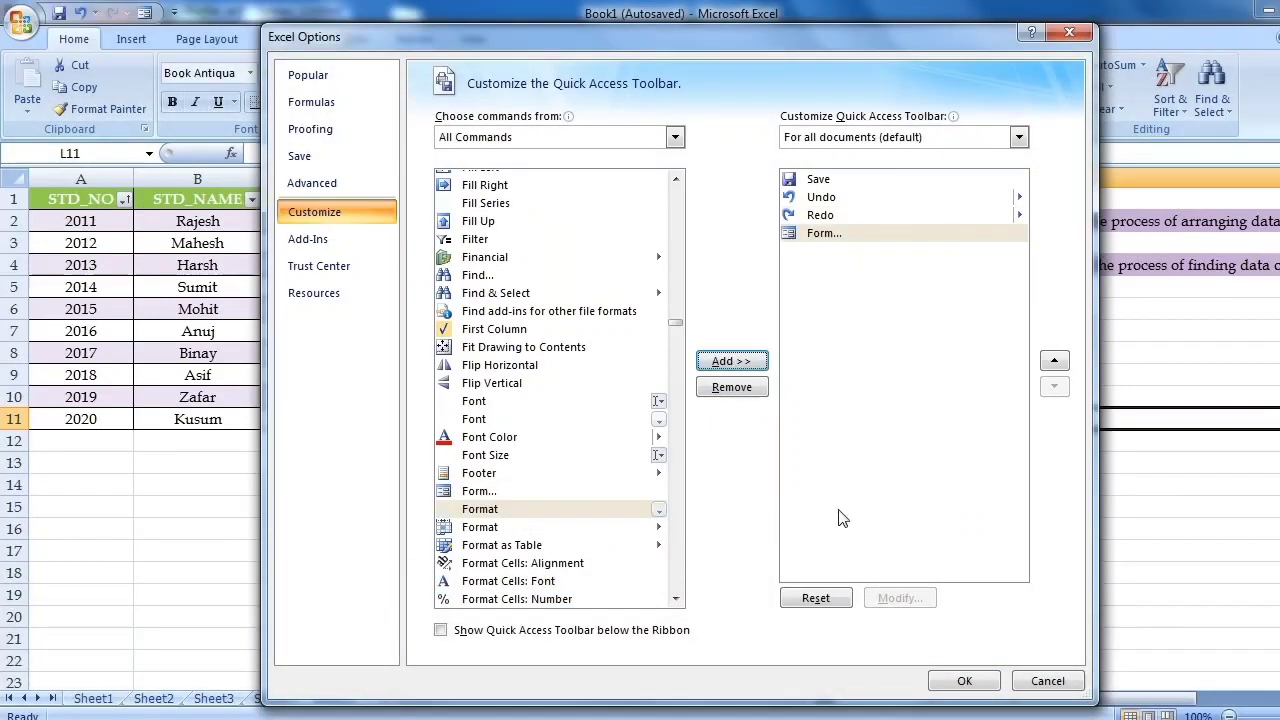
{"action": "left_click", "coordinate": [955, 681]}
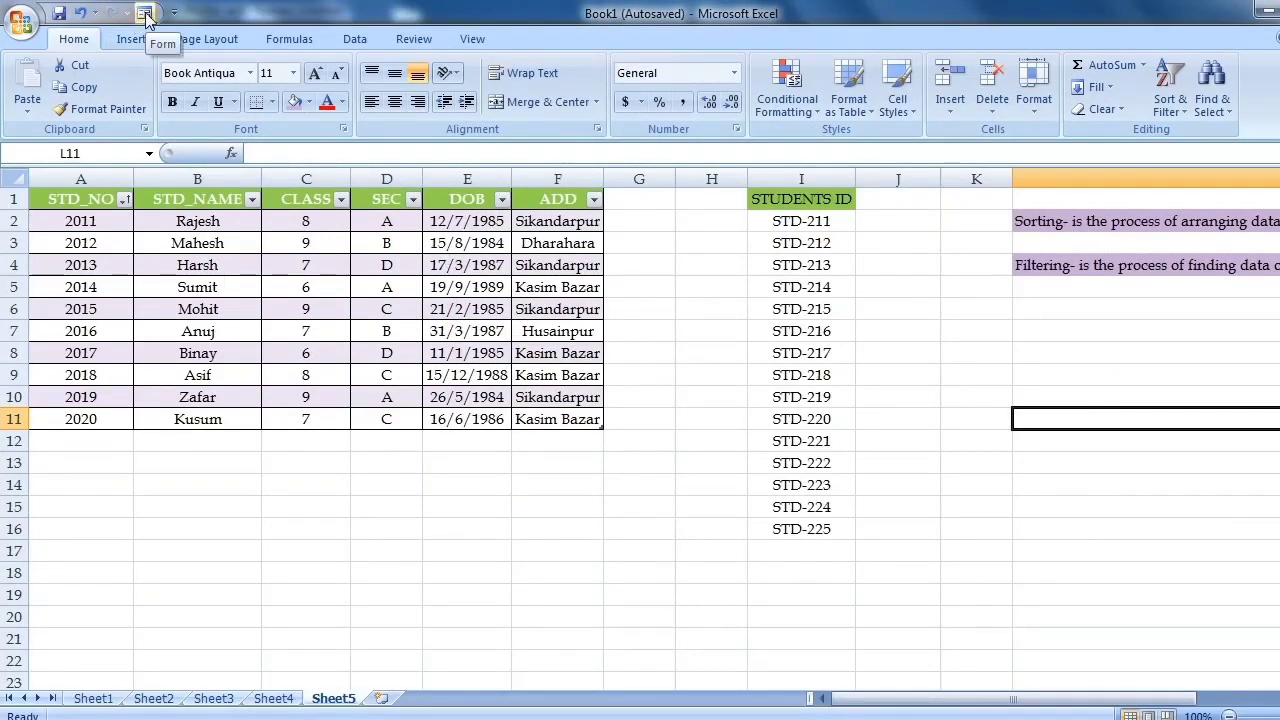
Step: Select the student records A2:F11 and open the data entry form for them
{"action": "left_click", "coordinate": [163, 645]}
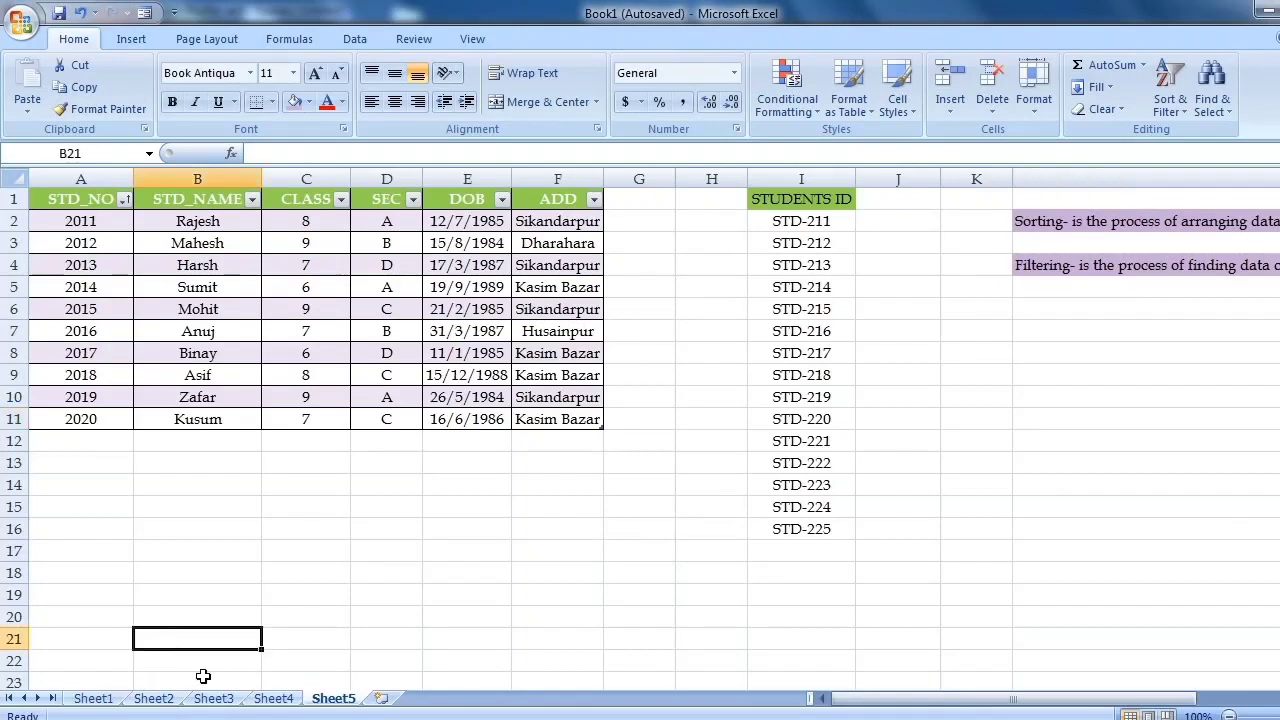
{"action": "left_click", "coordinate": [72, 222]}
{"action": "left_click_drag", "start_coordinate": [72, 222], "coordinate": [597, 429]}
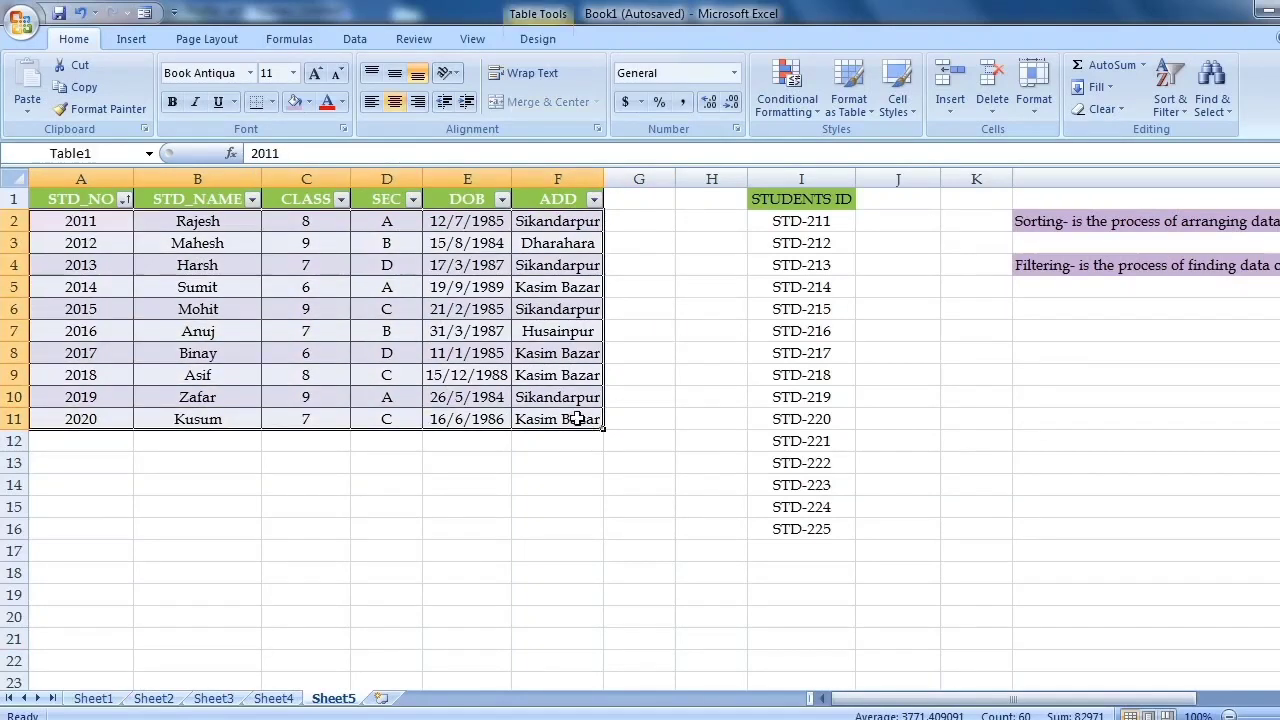
{"action": "left_click", "coordinate": [145, 13]}
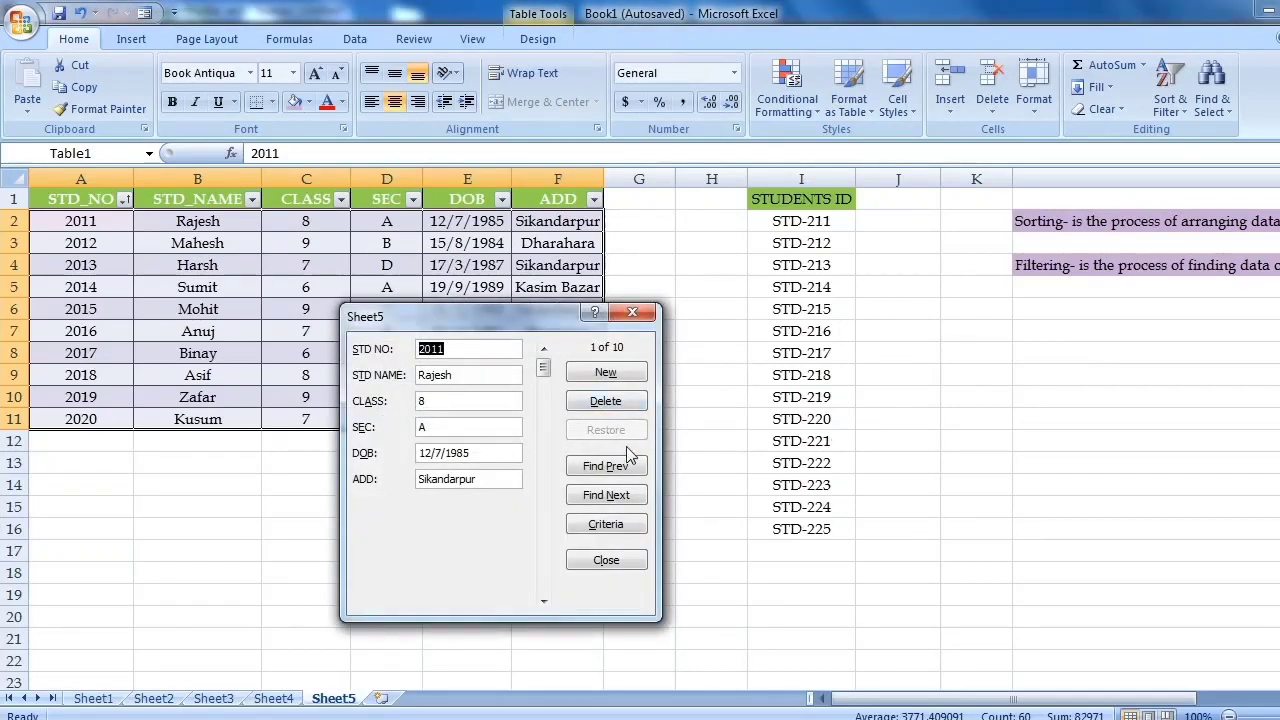
Step: Add a form record with the next student number in sequence, the student's name, class 7, section D, date of birth and address
{"action": "left_click", "coordinate": [618, 378]}
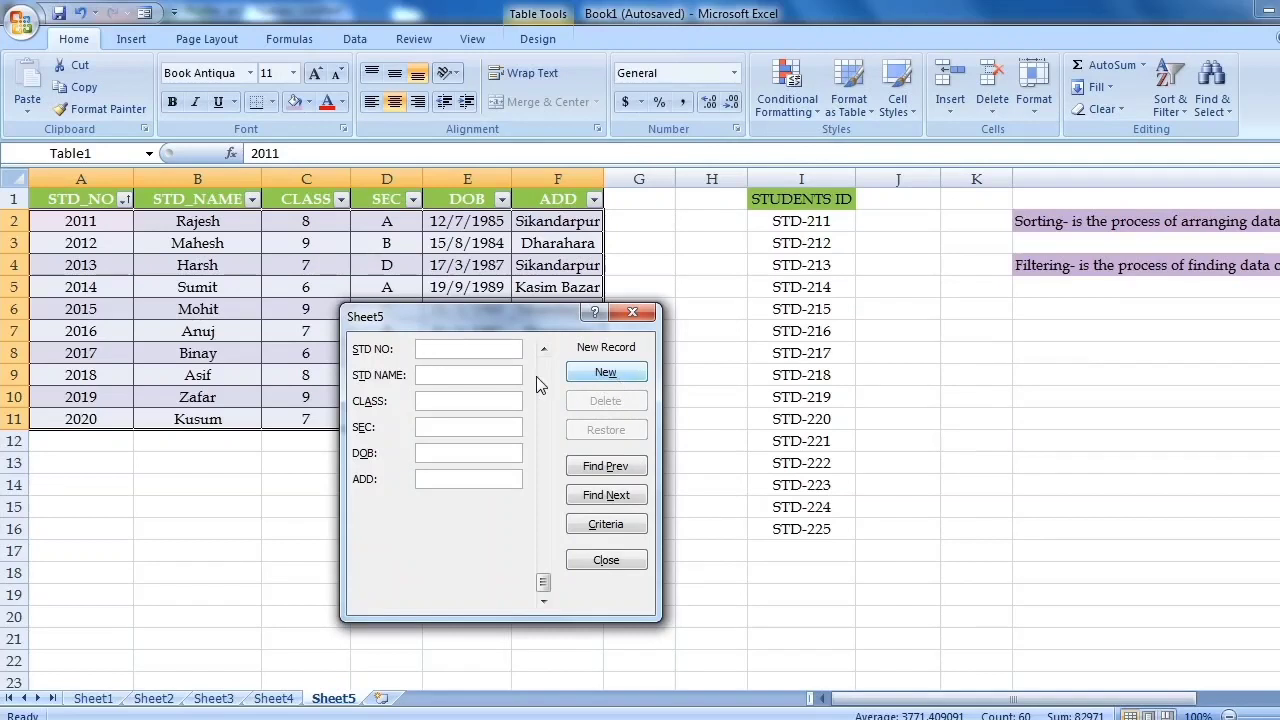
{"action": "left_click", "coordinate": [470, 348]}
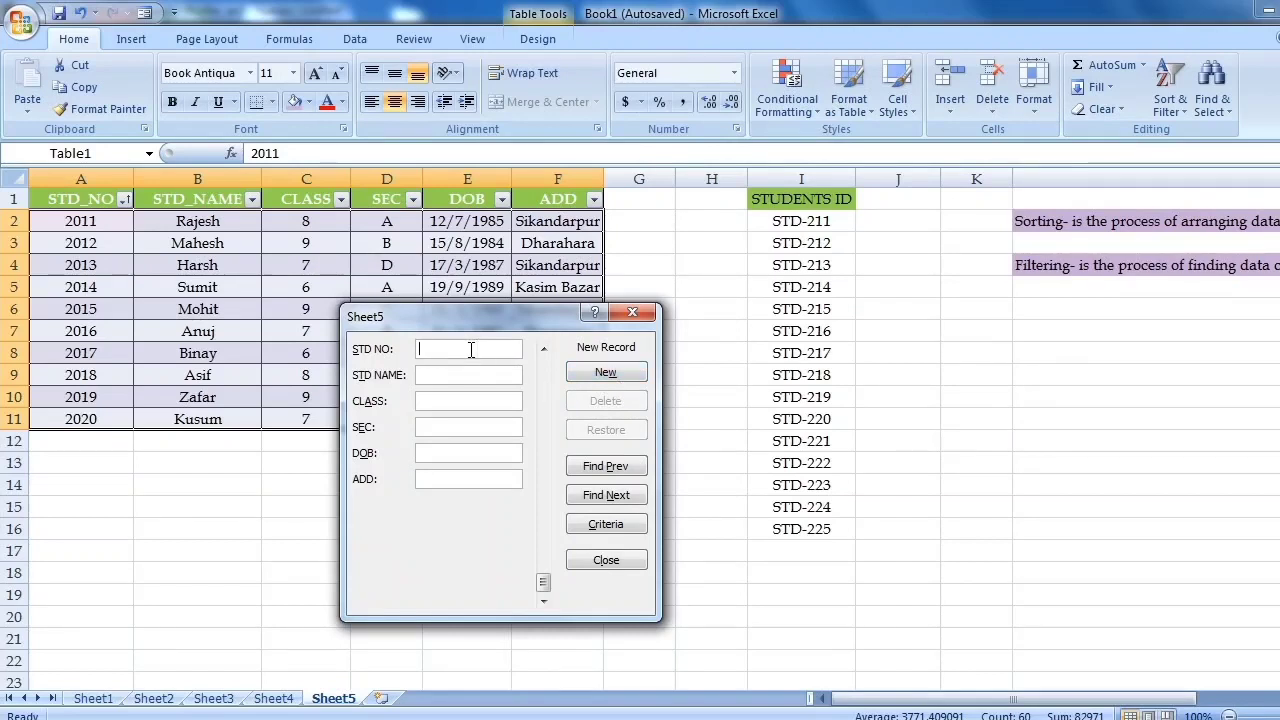
{"action": "type", "text": "2021"}
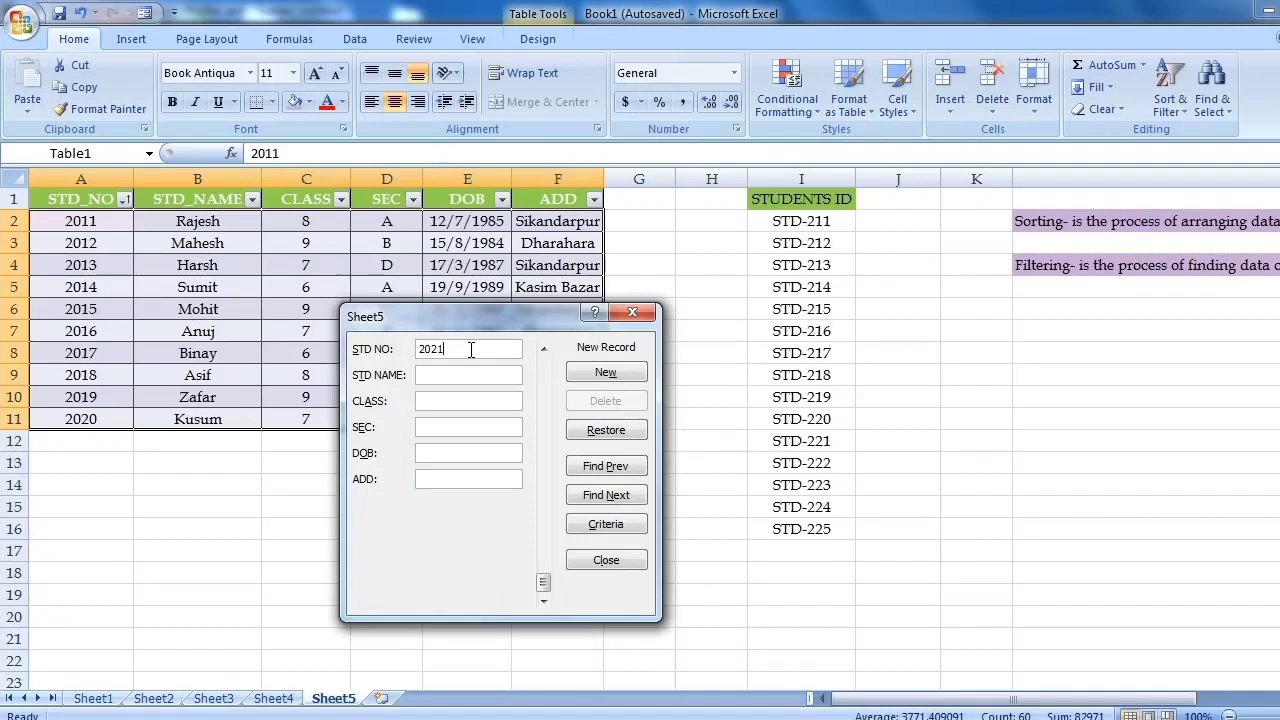
{"action": "key", "text": "Tab"}
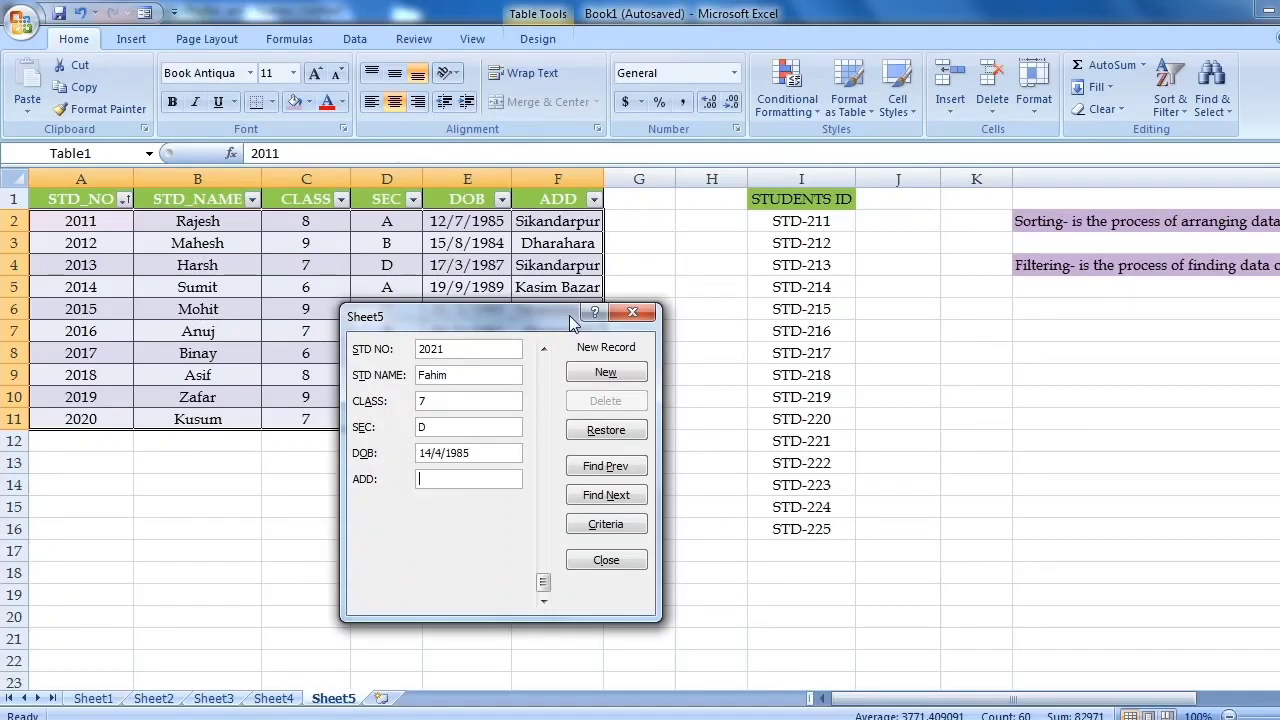
{"action": "type", "text": "Sikandarpur"}
{"action": "key", "text": "Return"}
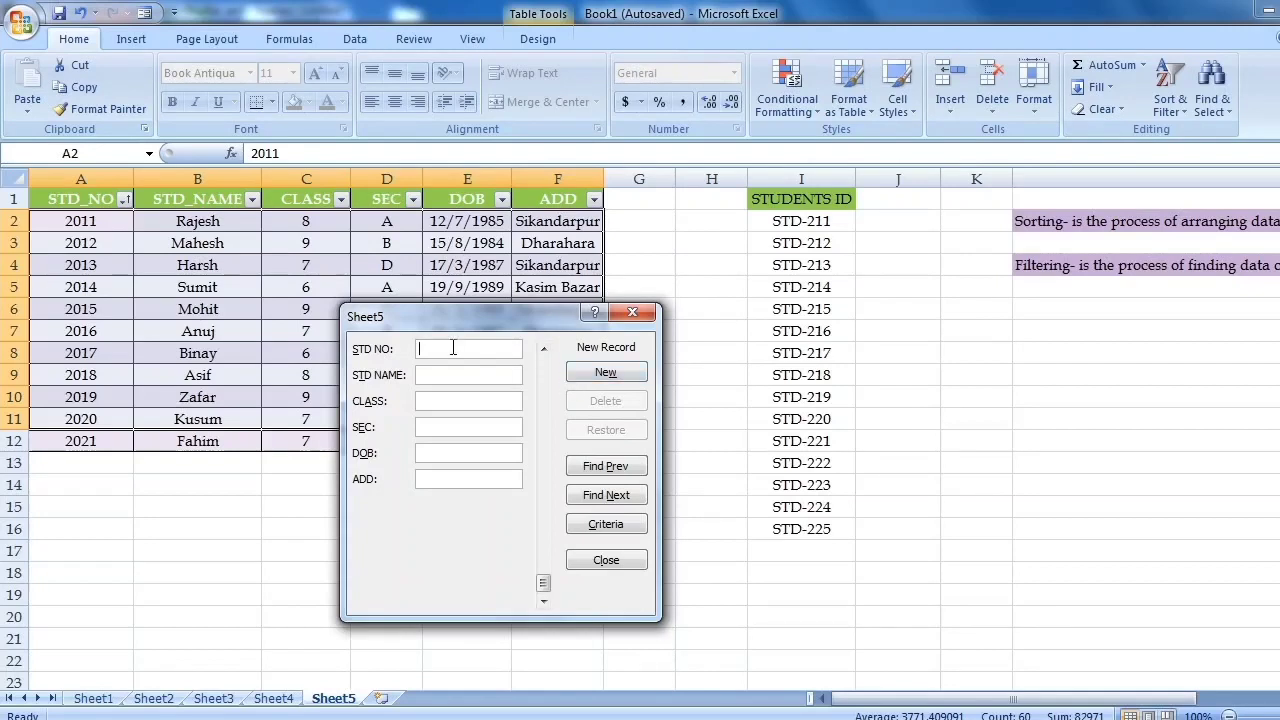
Step: Add another record with the following student number, the student's capitalized name, class 8, section C, date of birth and address
{"action": "type", "text": "2022"}
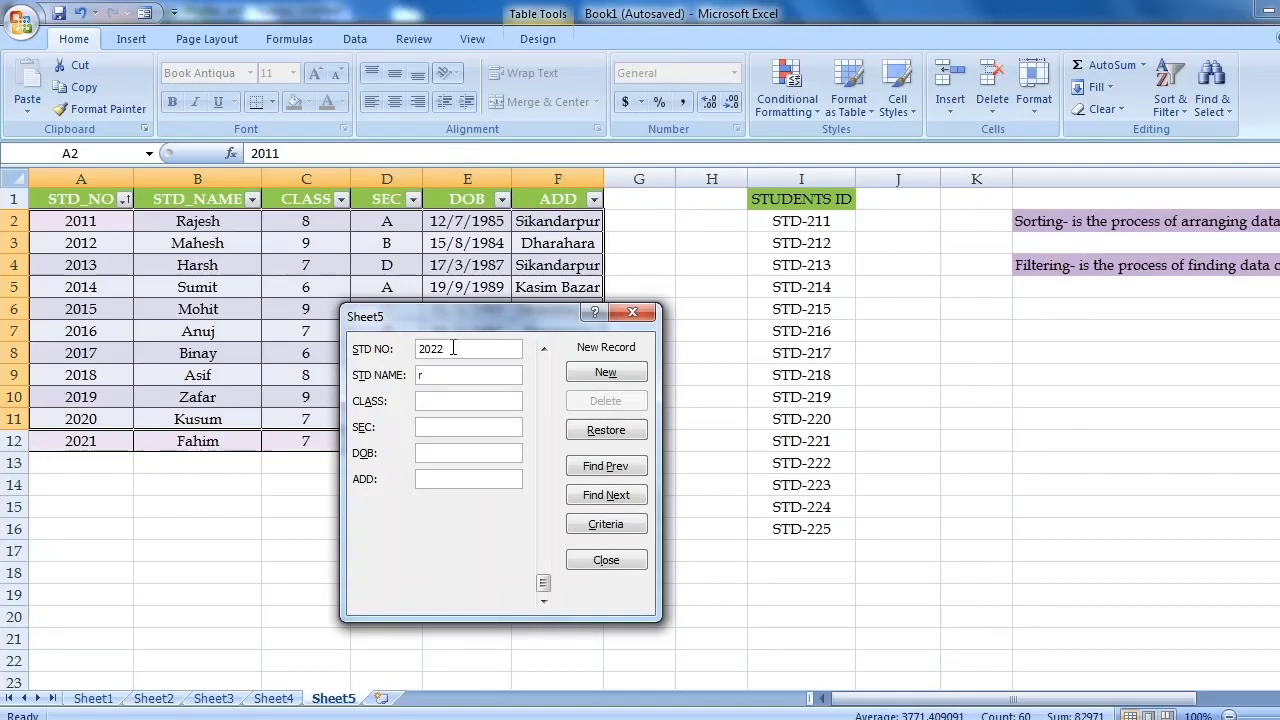
{"action": "type", "text": "upesh"}
{"action": "key", "text": "Tab"}
{"action": "key", "text": "shift+Tab"}
{"action": "key", "text": "Left"}
{"action": "key", "text": "Left"}
{"action": "key", "text": "Home"}
{"action": "key", "text": "Delete"}
{"action": "type", "text": "R"}
{"action": "key", "text": "Tab"}
{"action": "type", "text": "8"}
{"action": "type", "text": "C"}
{"action": "type", "text": "15/"}
{"action": "type", "text": "5/1987"}
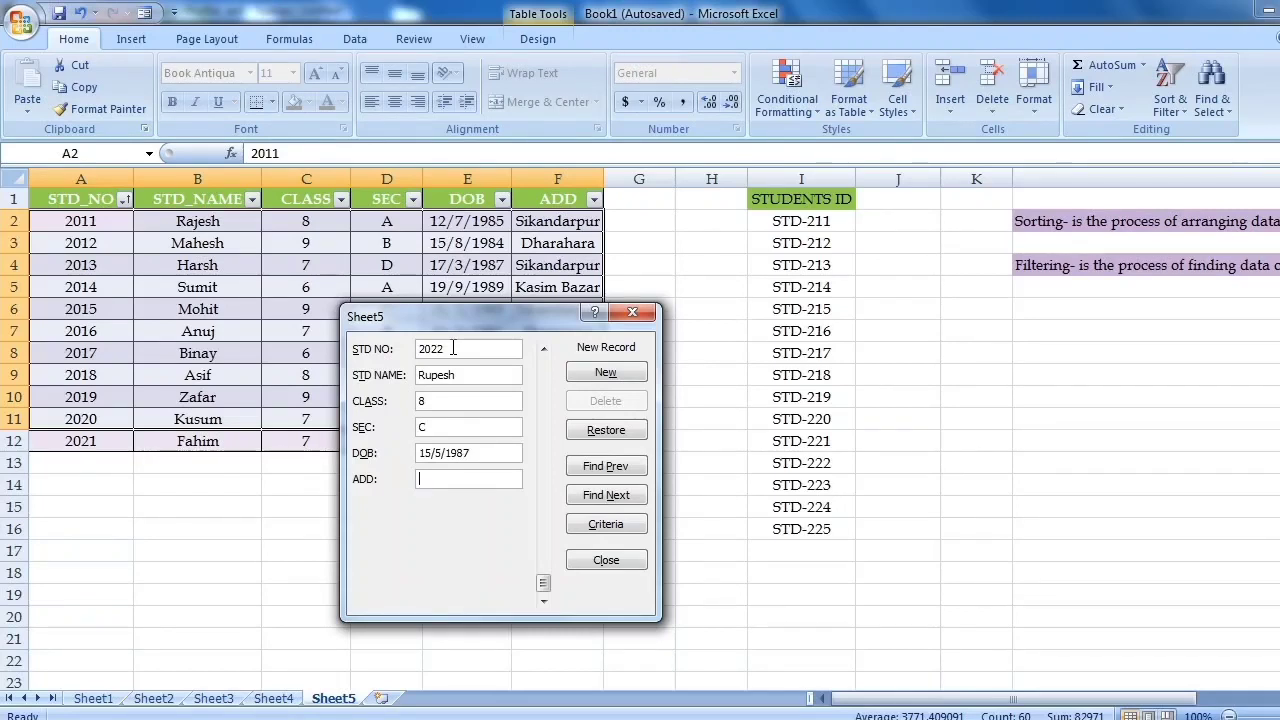
{"action": "key", "text": "Tab"}
{"action": "type", "text": "Kas"}
{"action": "key", "text": "Return"}
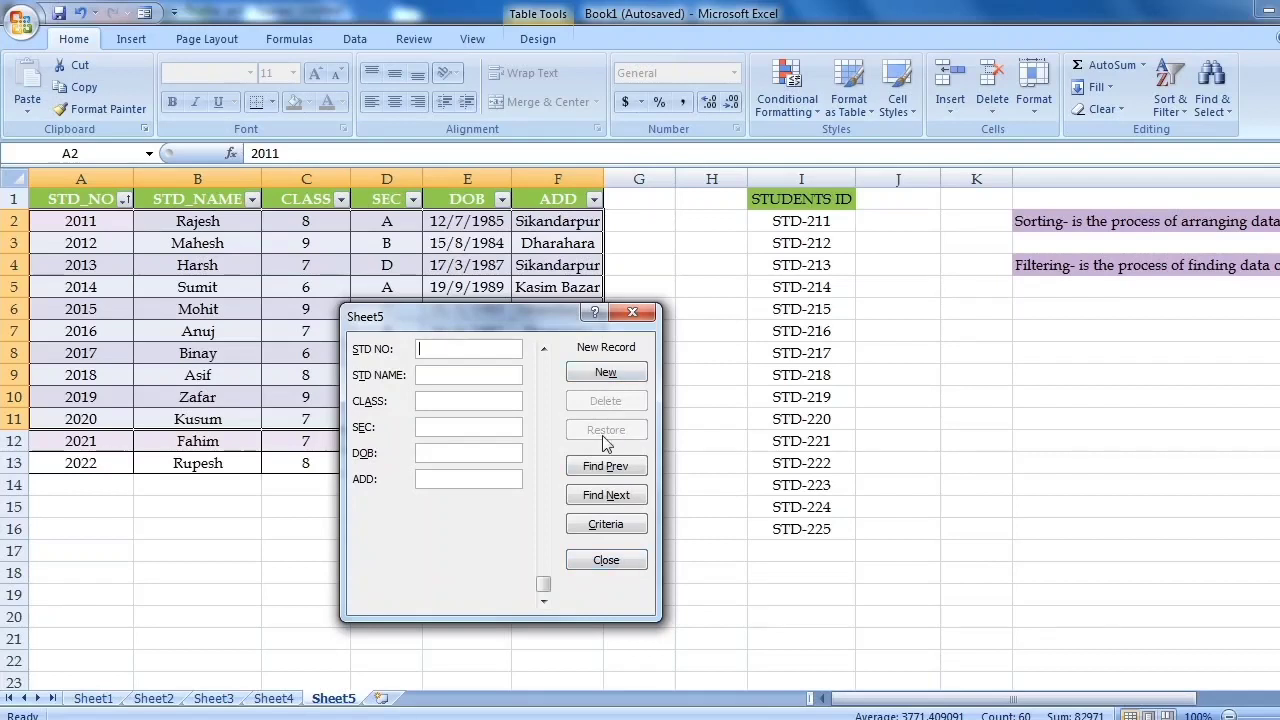
Step: Browse backward through the student records in the form to the first record
{"action": "left_click", "coordinate": [612, 468]}
{"action": "left_click", "coordinate": [614, 470]}
{"action": "left_click", "coordinate": [614, 470]}
{"action": "left_click", "coordinate": [614, 470]}
{"action": "left_click", "coordinate": [614, 470]}
{"action": "left_click", "coordinate": [615, 470]}
{"action": "left_click", "coordinate": [615, 470]}
{"action": "left_click", "coordinate": [614, 466]}
{"action": "left_click", "coordinate": [614, 466]}
{"action": "left_click", "coordinate": [614, 466]}
{"action": "left_click", "coordinate": [614, 466]}
{"action": "left_click", "coordinate": [614, 466]}
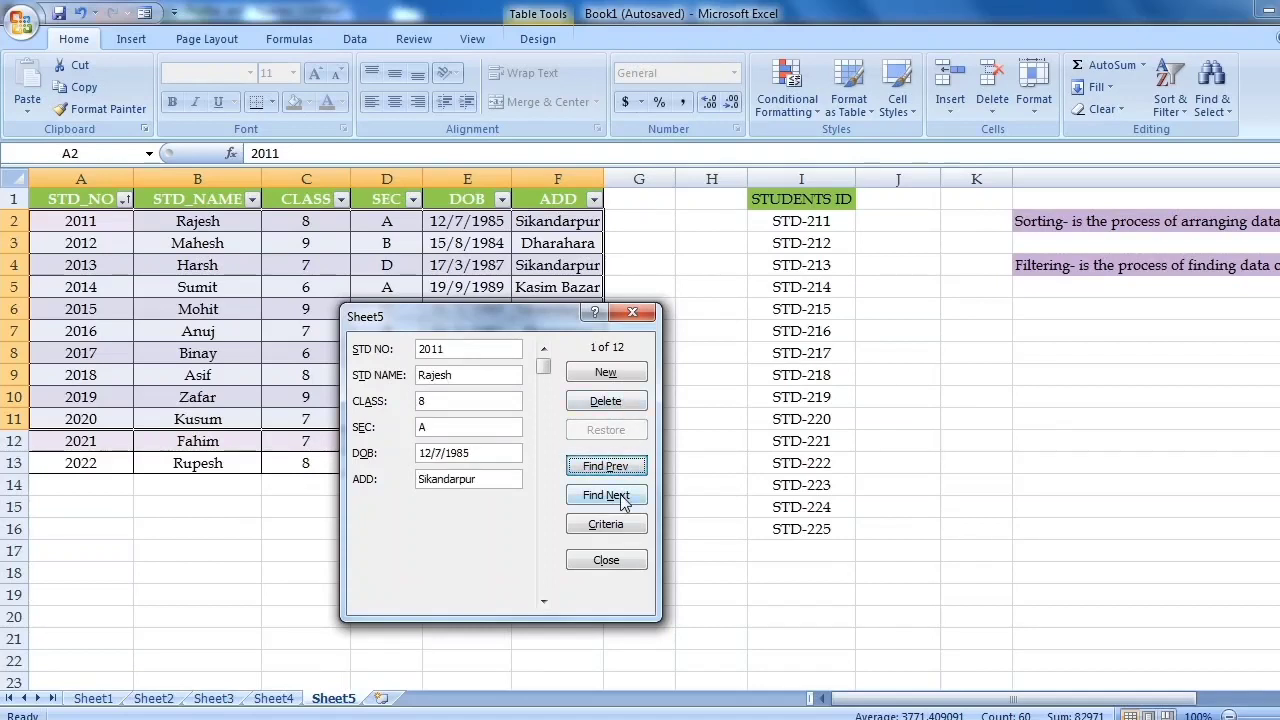
Step: Browse forward through the student records in the form to the last record
{"action": "left_click", "coordinate": [620, 497]}
{"action": "left_click", "coordinate": [620, 497]}
{"action": "left_click", "coordinate": [620, 497]}
{"action": "left_click", "coordinate": [620, 497]}
{"action": "left_click", "coordinate": [620, 497]}
{"action": "left_click", "coordinate": [620, 497]}
{"action": "left_click", "coordinate": [620, 497]}
{"action": "left_click", "coordinate": [620, 497]}
{"action": "left_click", "coordinate": [620, 497]}
{"action": "left_click", "coordinate": [620, 497]}
{"action": "left_click", "coordinate": [620, 497]}
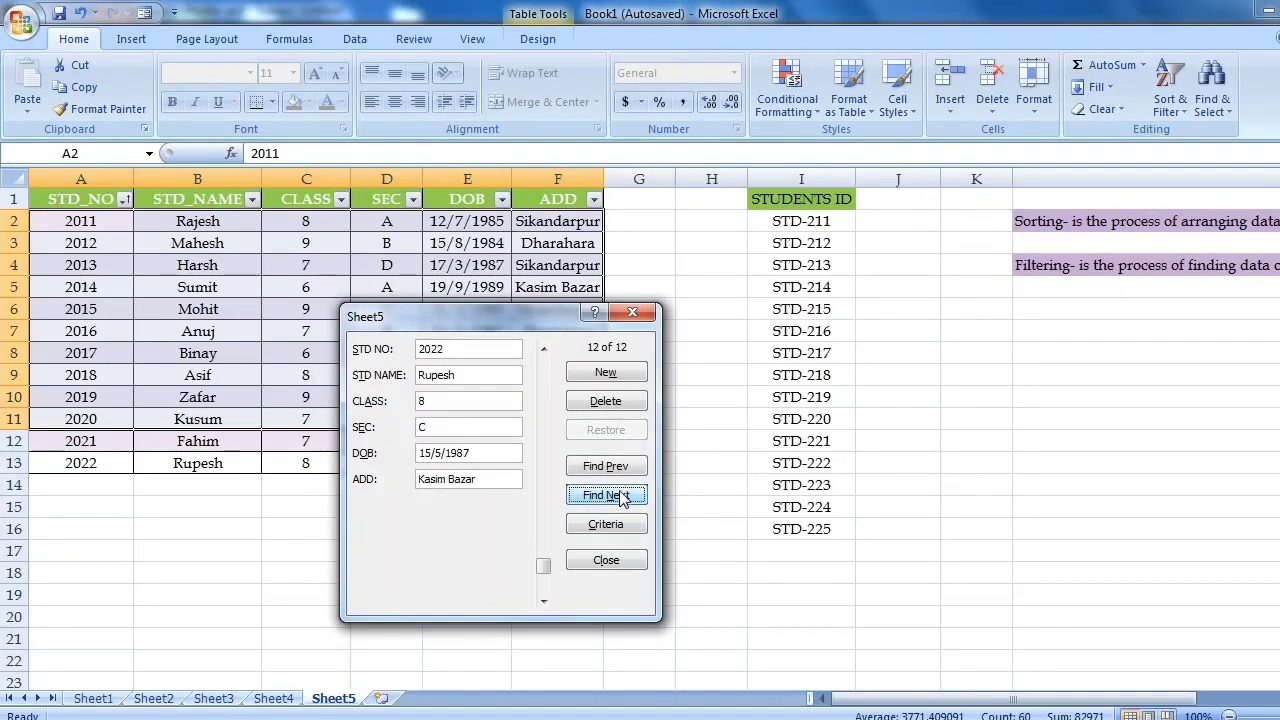
{"action": "left_click", "coordinate": [610, 467]}
{"action": "left_click", "coordinate": [613, 498]}
Step: Search the form by criteria for the student number stored in row 11, view the matching record, and close the form
{"action": "left_click", "coordinate": [615, 526]}
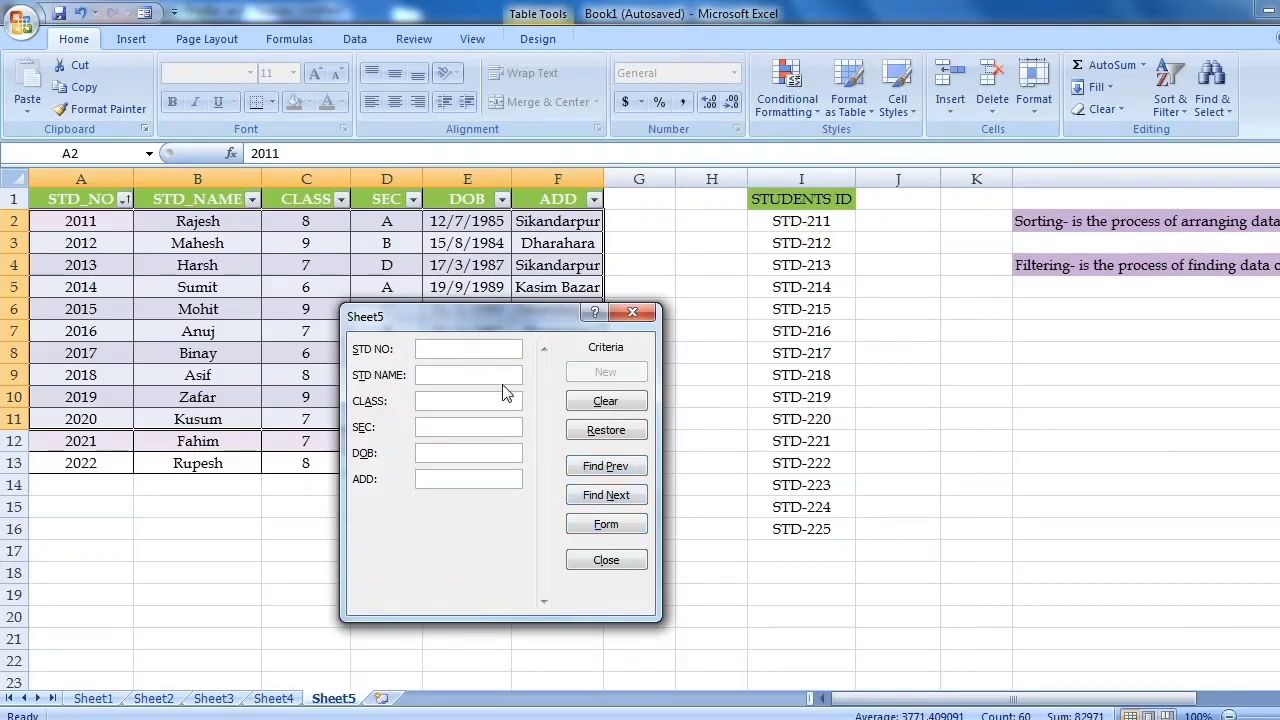
{"action": "type", "text": "2020"}
{"action": "key", "text": "Return"}
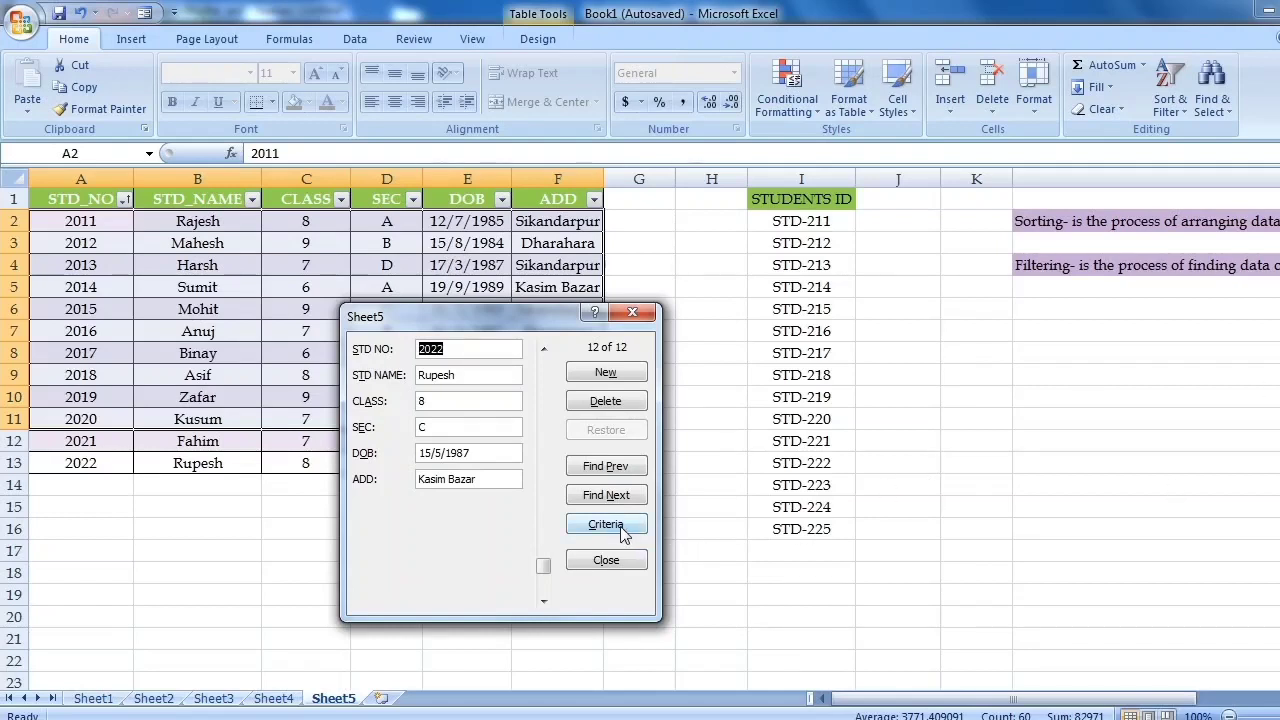
{"action": "left_click", "coordinate": [610, 470]}
{"action": "left_click", "coordinate": [614, 486]}
{"action": "left_click", "coordinate": [614, 486]}
{"action": "left_click", "coordinate": [614, 467]}
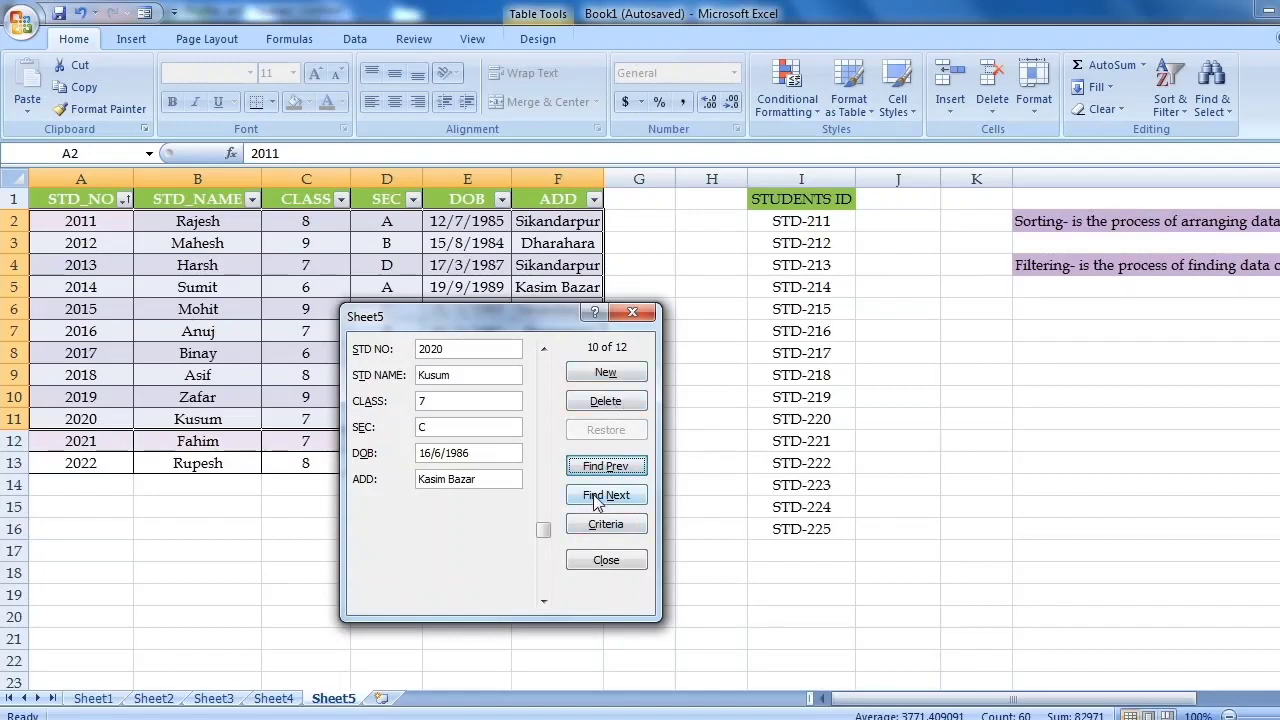
{"action": "left_click", "coordinate": [622, 561]}
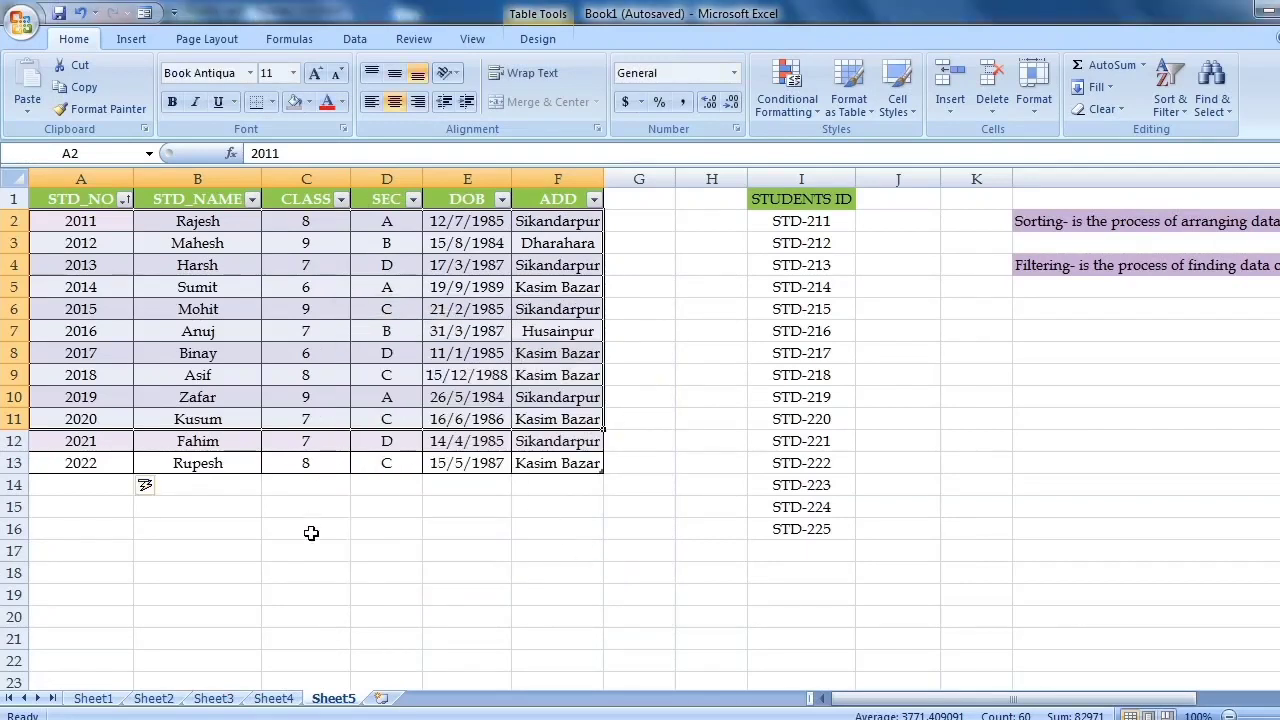
Step: Delete columns G through K, including the STUDENTS ID list
{"action": "left_click", "coordinate": [340, 575]}
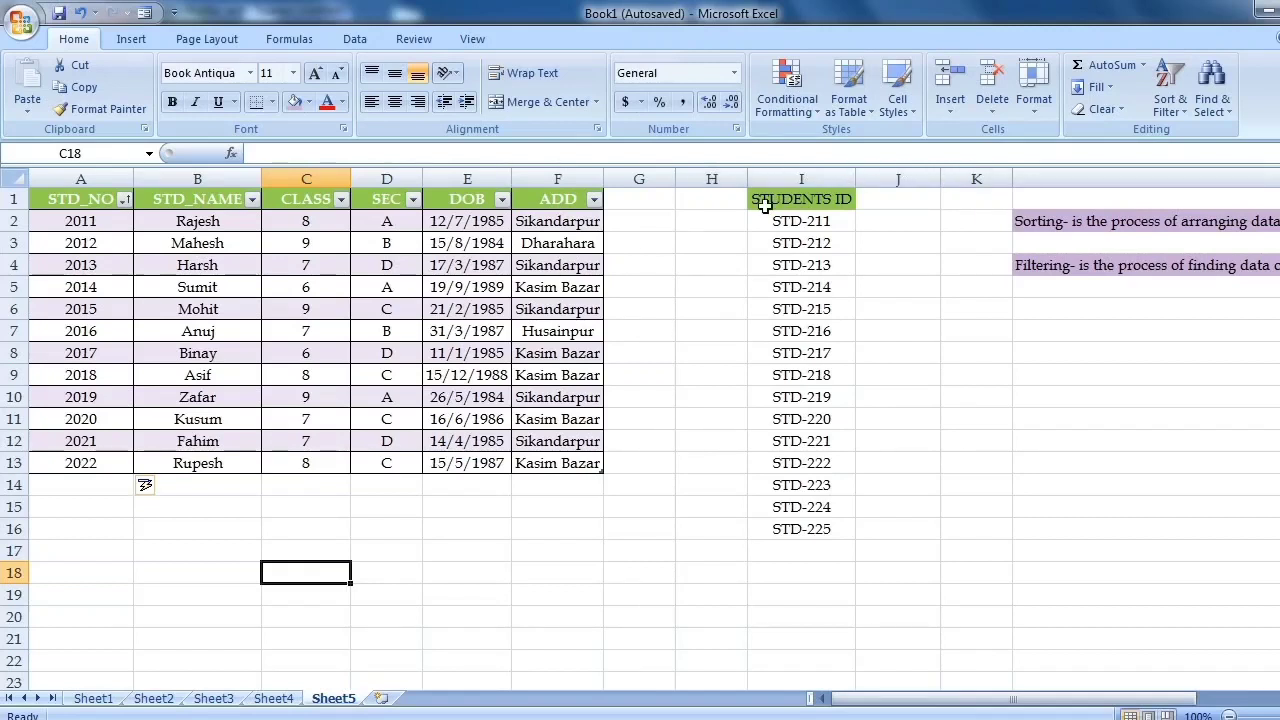
{"action": "left_click_drag", "start_coordinate": [647, 176], "coordinate": [963, 176]}
{"action": "right_click", "coordinate": [962, 178]}
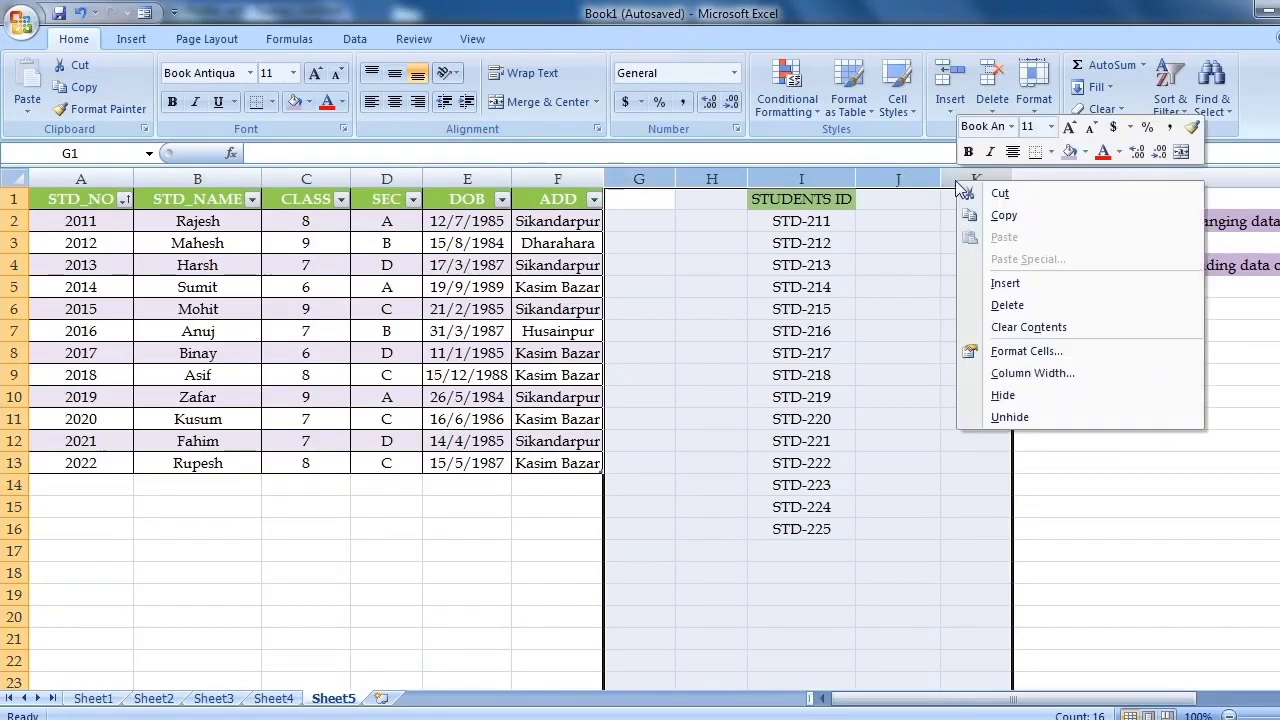
{"action": "left_click", "coordinate": [1007, 305]}
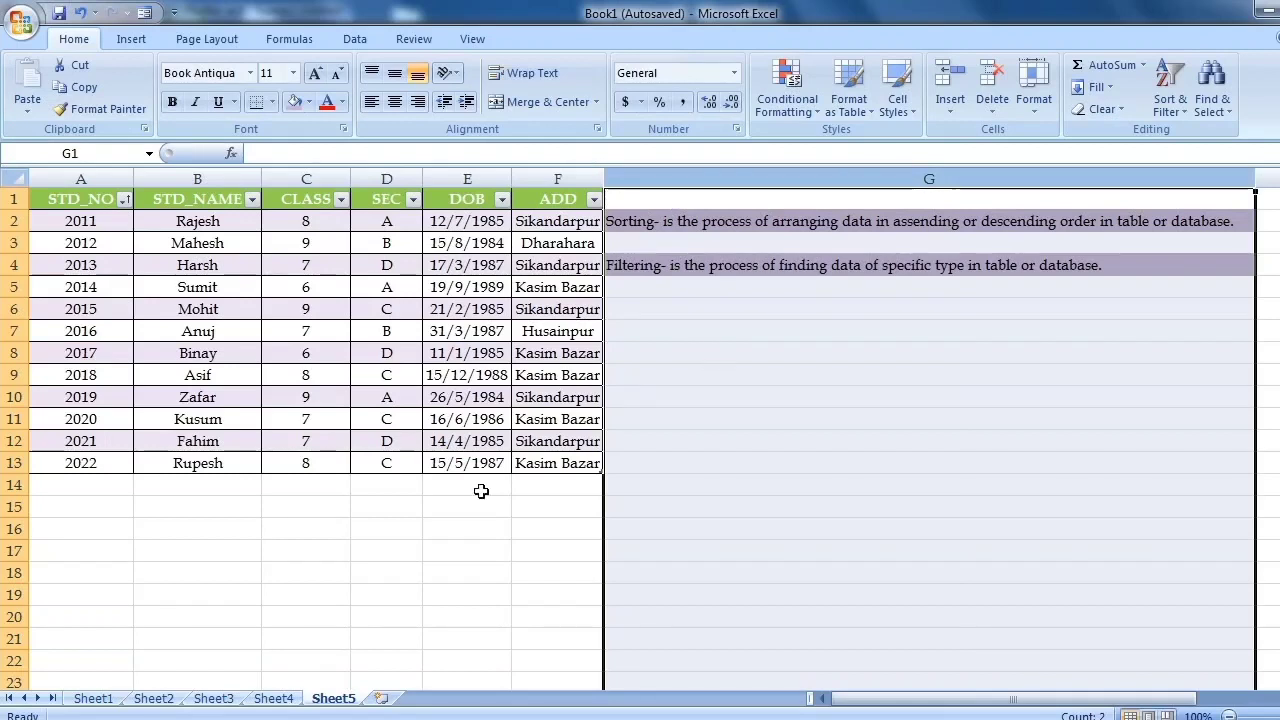
Step: Insert two blank columns between the DOB and ADD columns of the student table
{"action": "left_click", "coordinate": [460, 547]}
{"action": "right_click", "coordinate": [586, 176]}
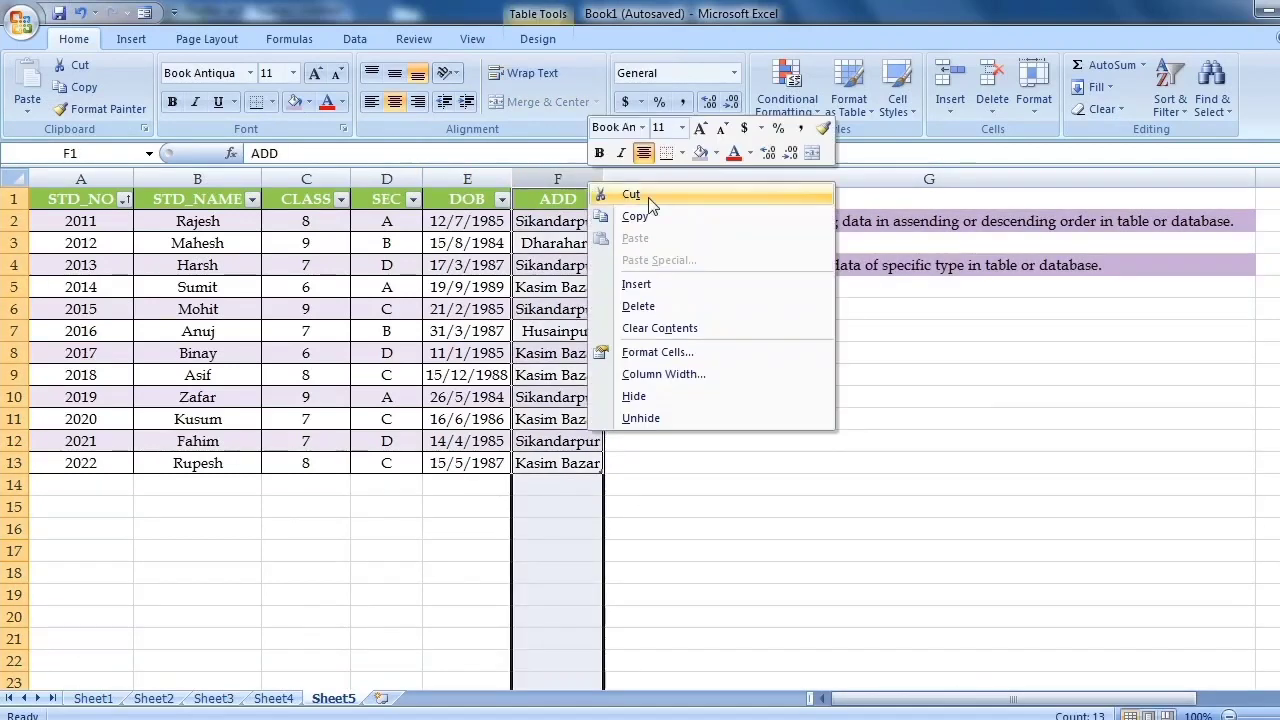
{"action": "left_click", "coordinate": [690, 288]}
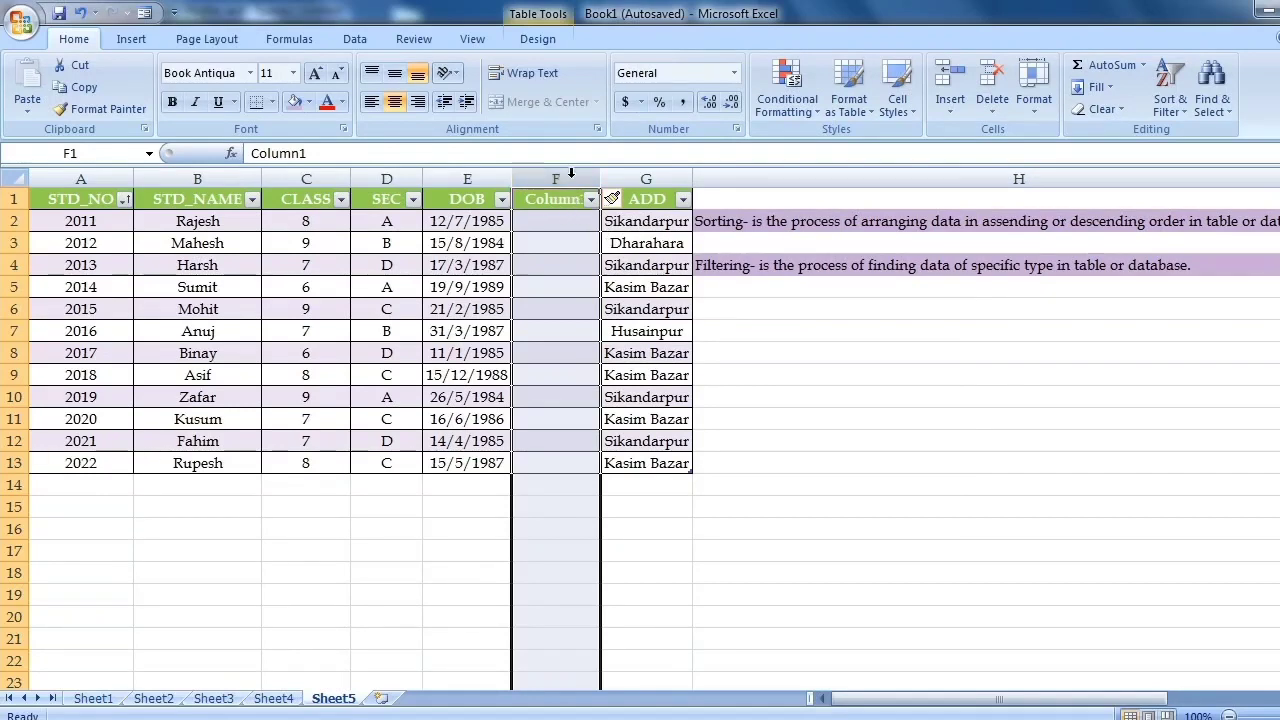
{"action": "right_click", "coordinate": [681, 182]}
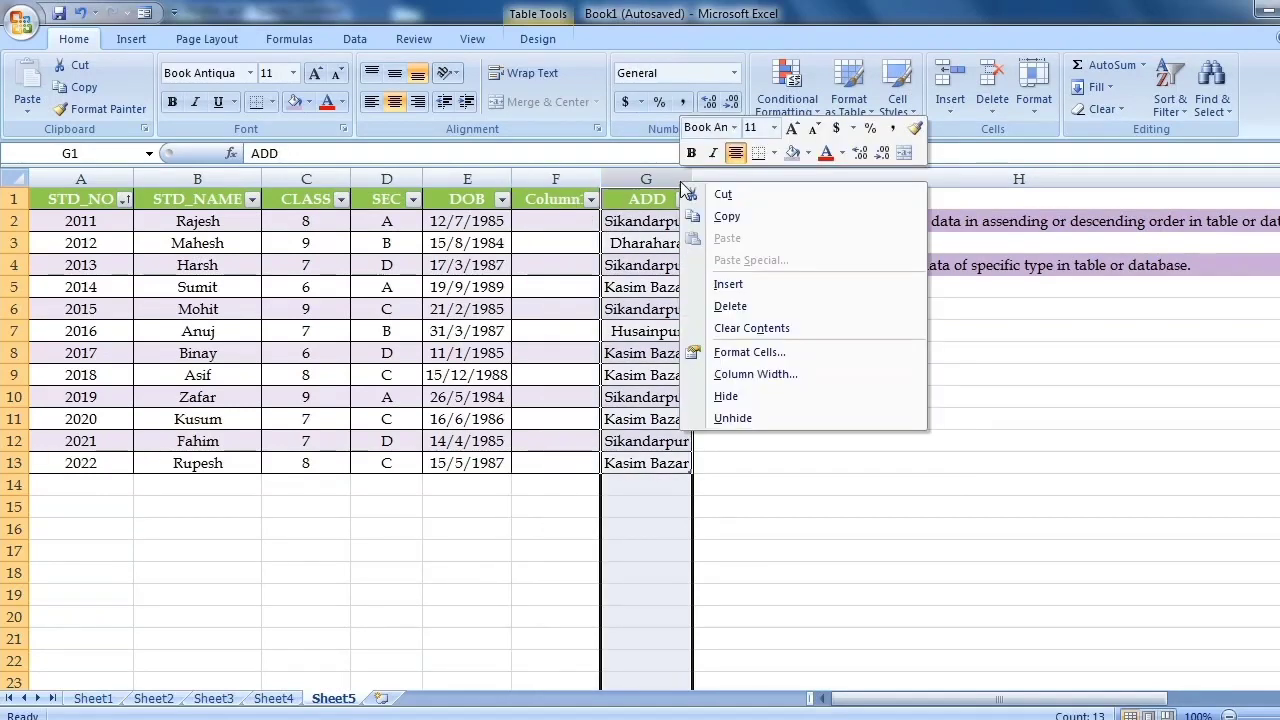
{"action": "left_click", "coordinate": [731, 285]}
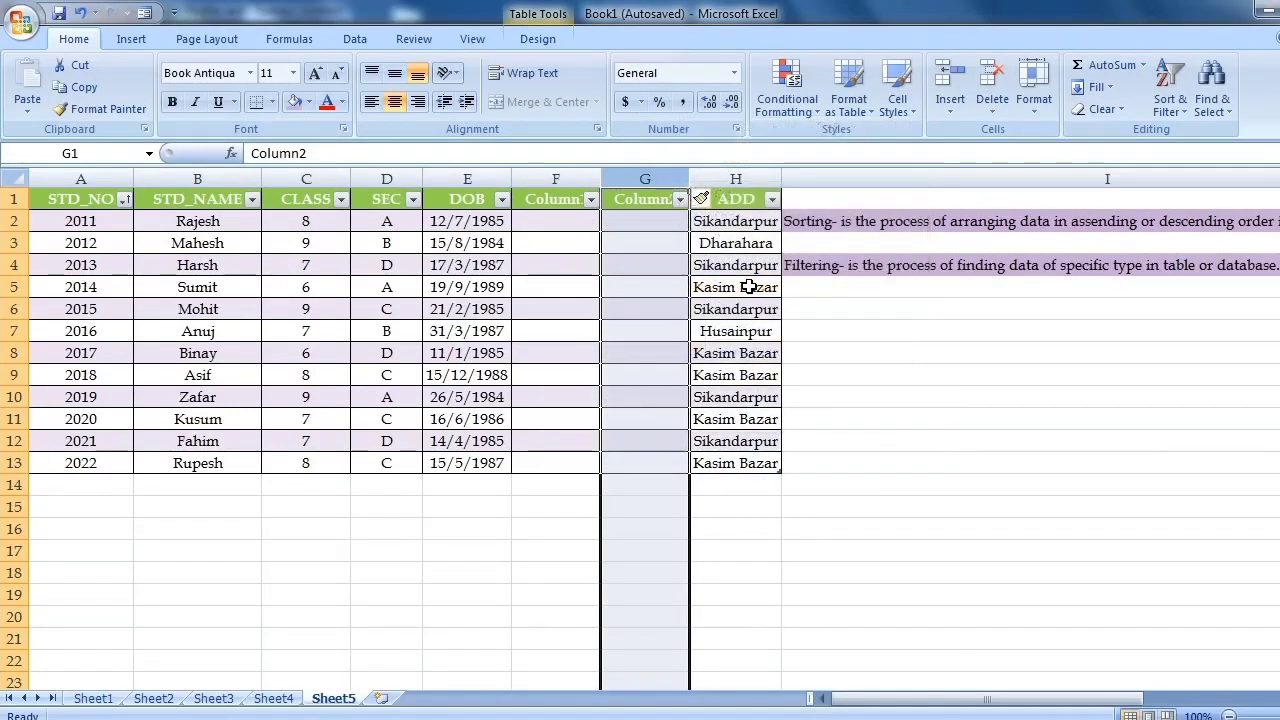
Step: Try to paste a copy of the entire ADD column over the first blank column after DOB, and dismiss the alert
{"action": "right_click", "coordinate": [733, 180]}
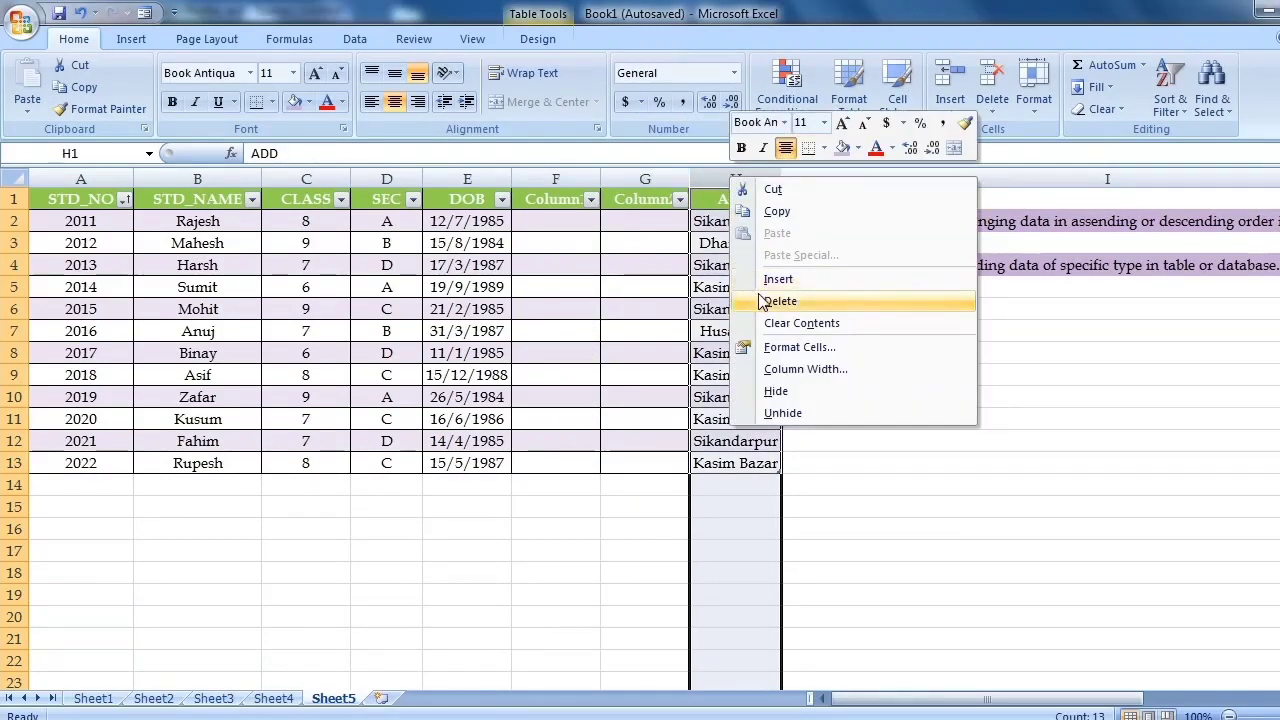
{"action": "left_click", "coordinate": [768, 211]}
{"action": "left_click", "coordinate": [553, 176]}
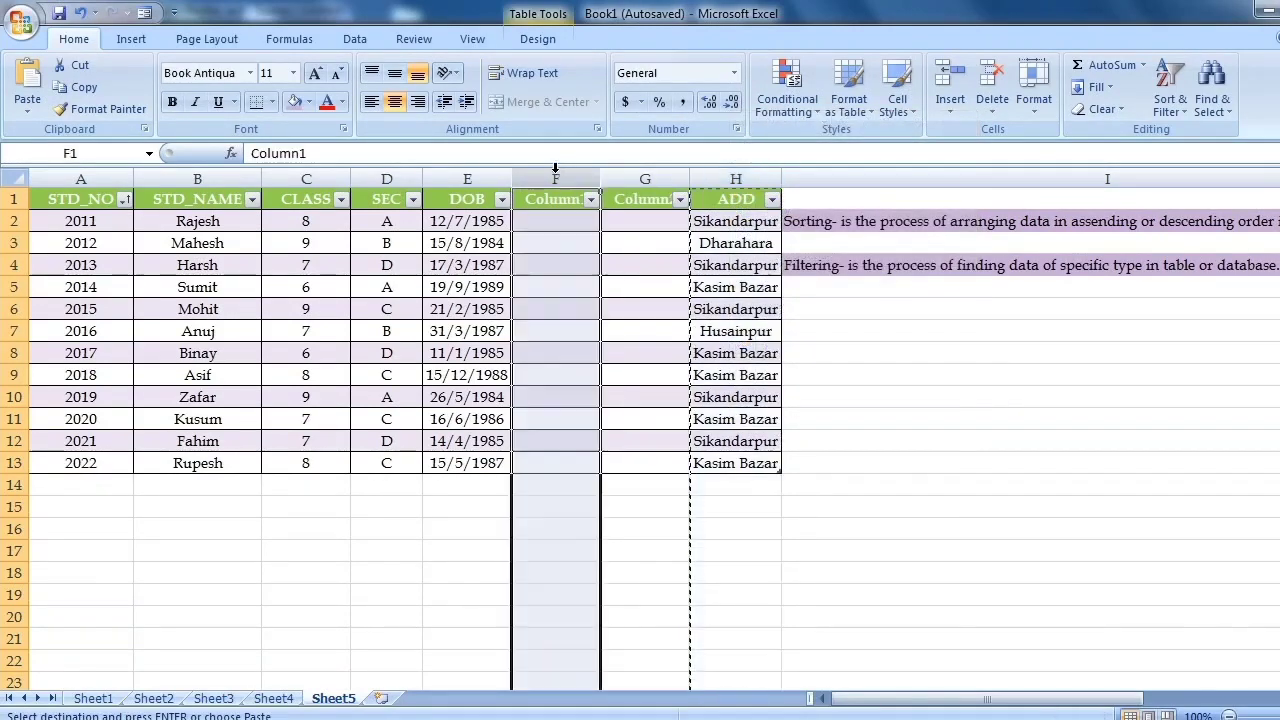
{"action": "right_click", "coordinate": [556, 174]}
{"action": "left_click", "coordinate": [603, 231]}
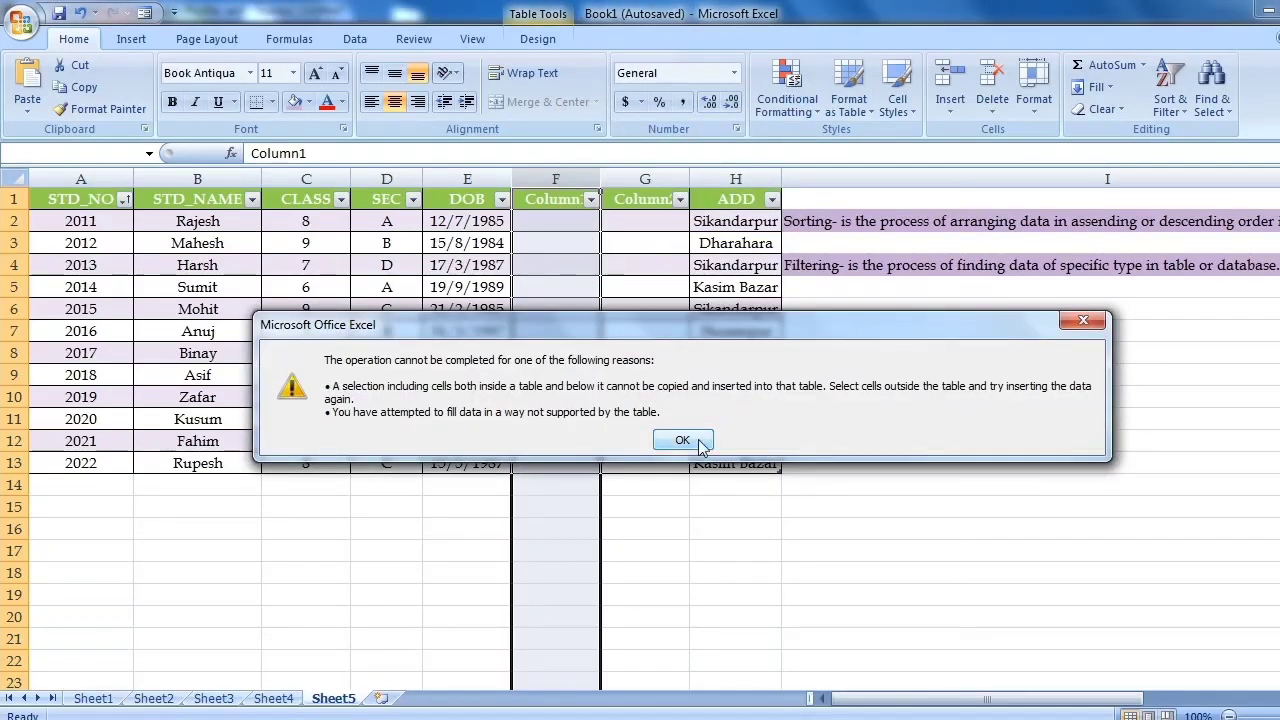
{"action": "left_click", "coordinate": [1083, 320]}
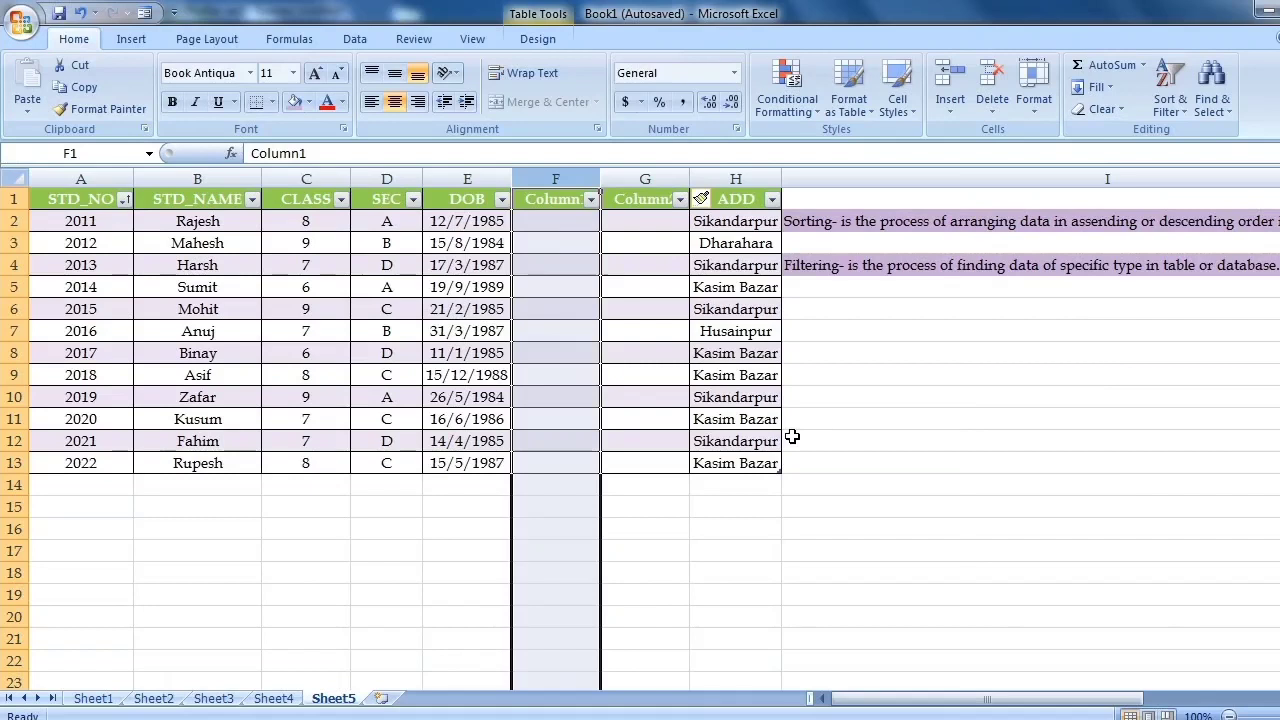
Step: Undo both column insertions and the deletion of columns G through K
{"action": "key", "text": "ctrl+z"}
{"action": "key", "text": "ctrl+z"}
{"action": "key", "text": "ctrl+z"}
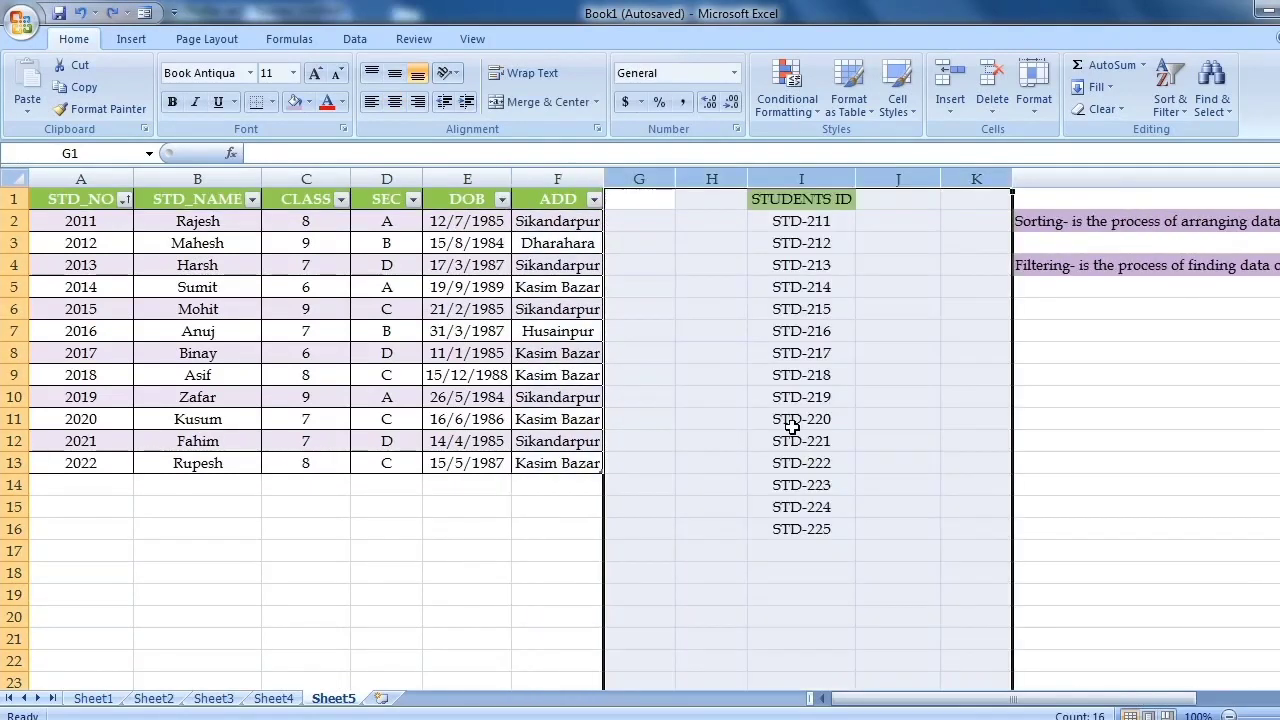
Step: Delete columns H through K with the STUDENTS ID list, keeping column G blank, and close the antivirus renewal notification
{"action": "left_click_drag", "start_coordinate": [716, 178], "coordinate": [945, 178]}
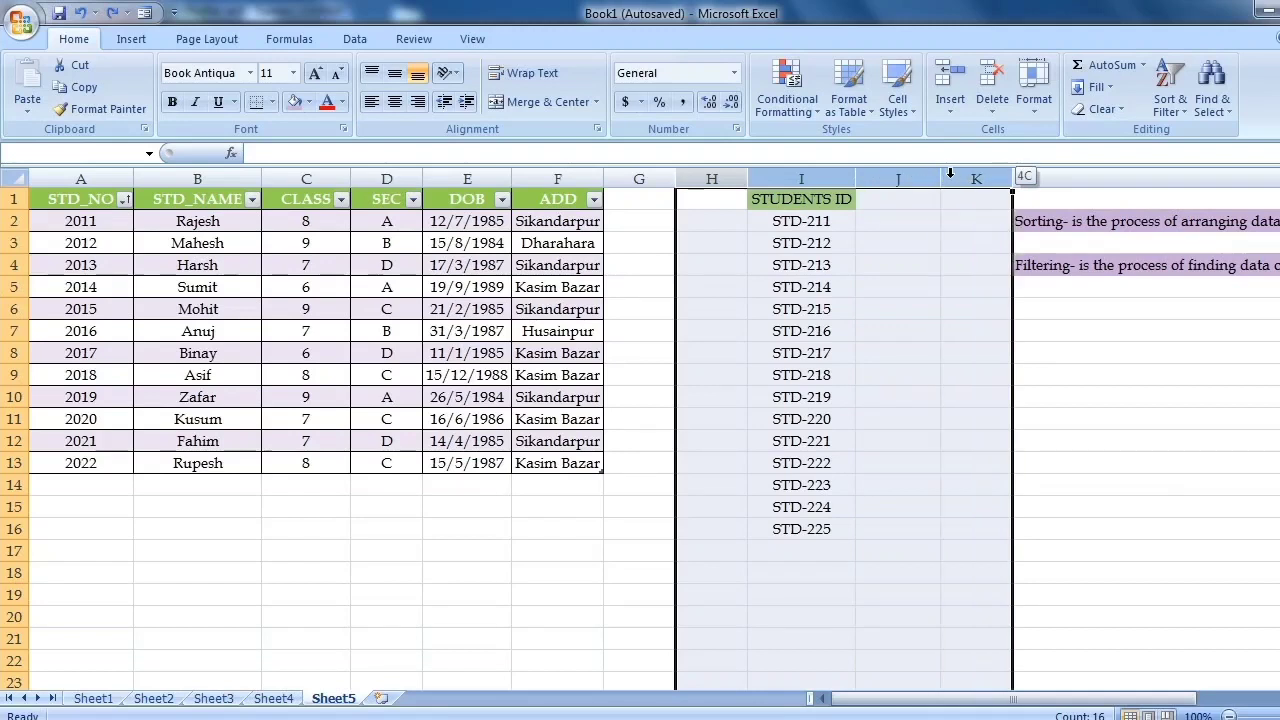
{"action": "right_click", "coordinate": [940, 180]}
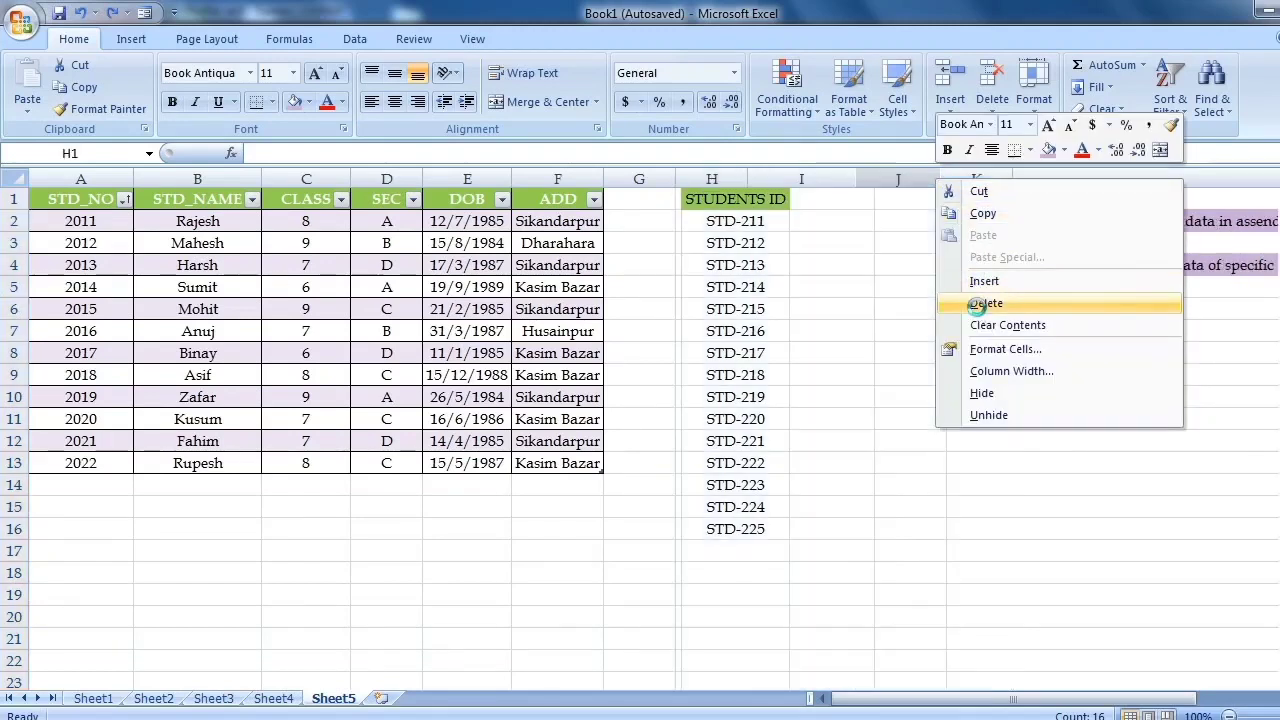
{"action": "left_click", "coordinate": [986, 303]}
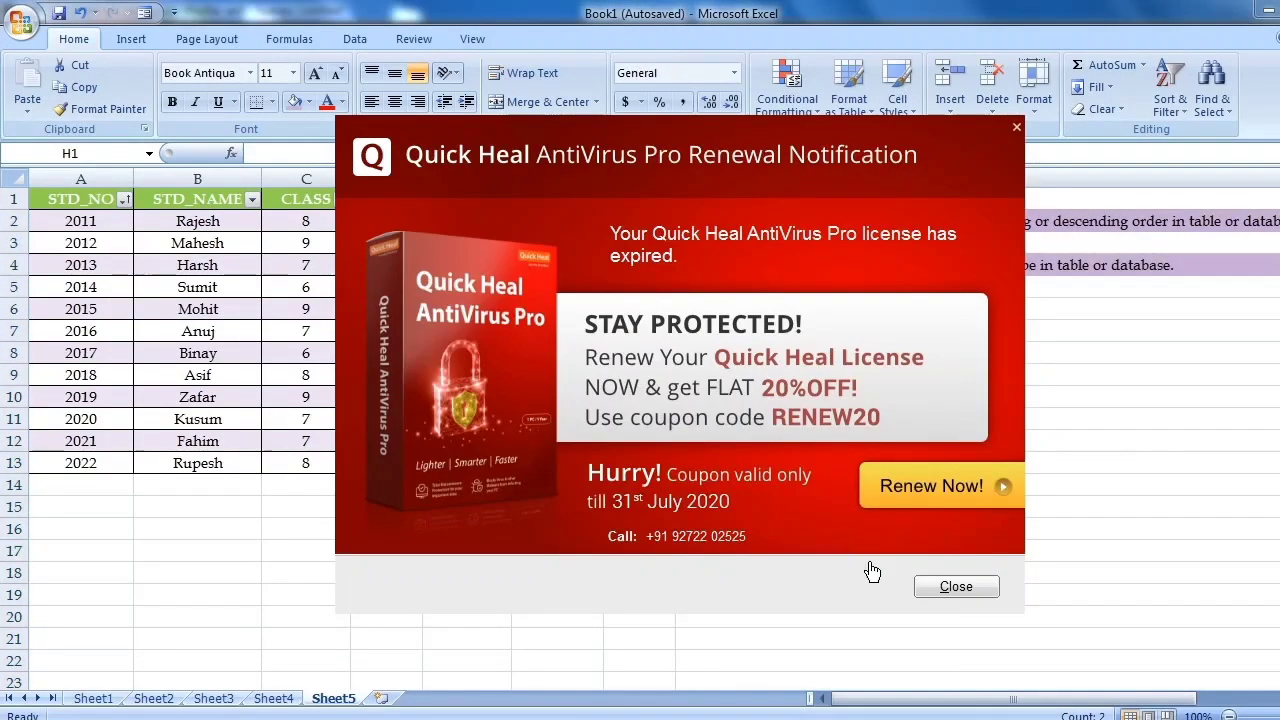
{"action": "left_click", "coordinate": [944, 588]}
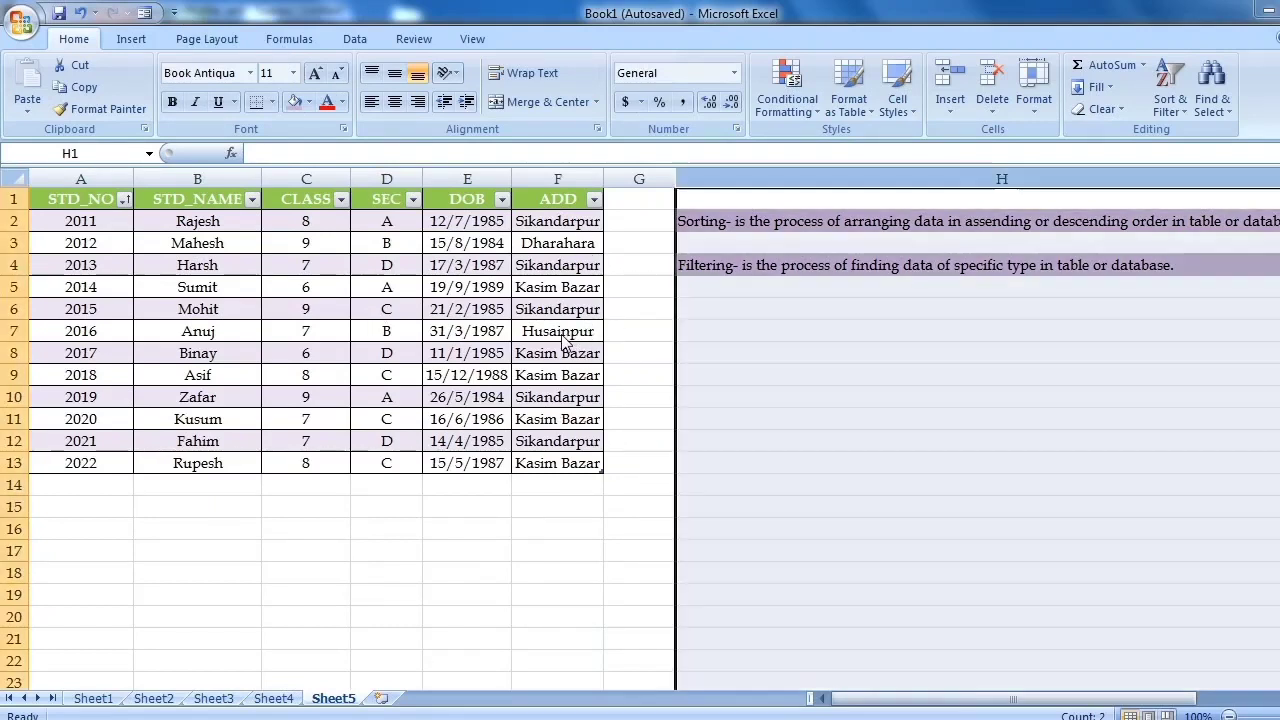
Step: Apply a Greater Than 7 highlight rule with Light Red Fill with Dark Red Text to cell F7
{"action": "left_click", "coordinate": [543, 331]}
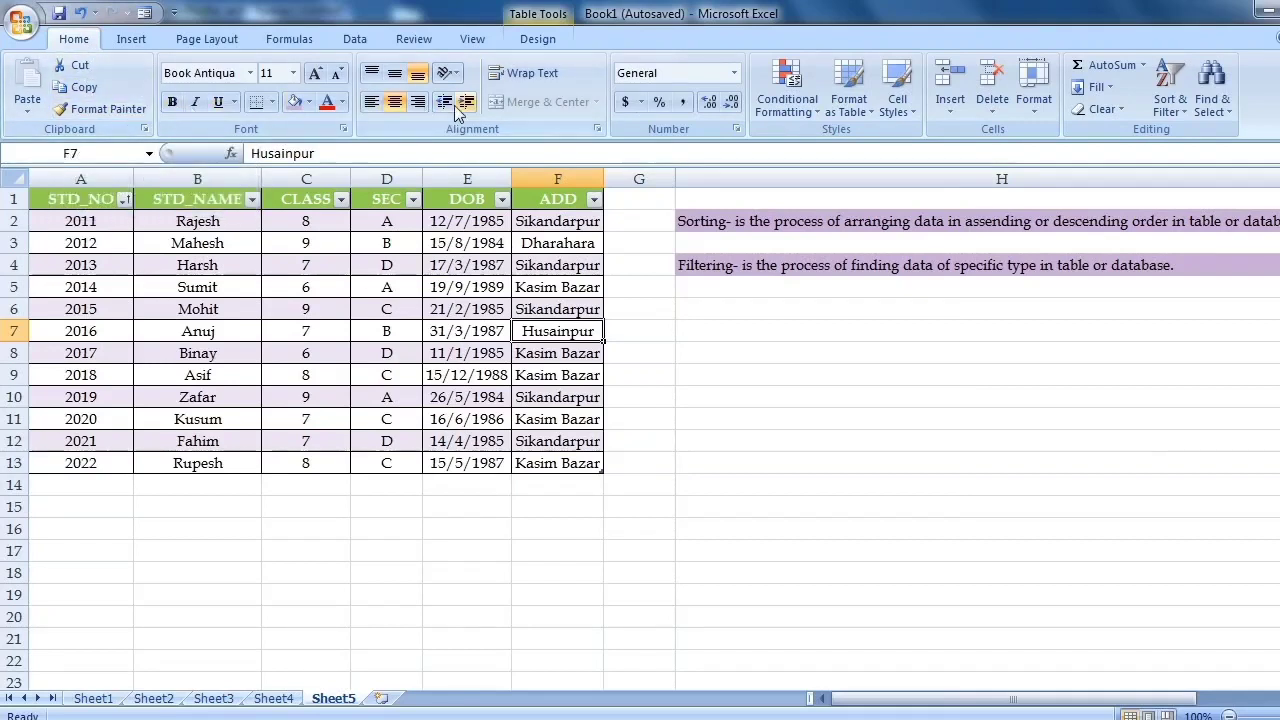
{"action": "left_click", "coordinate": [785, 100]}
{"action": "mouse_move", "coordinate": [866, 152]}
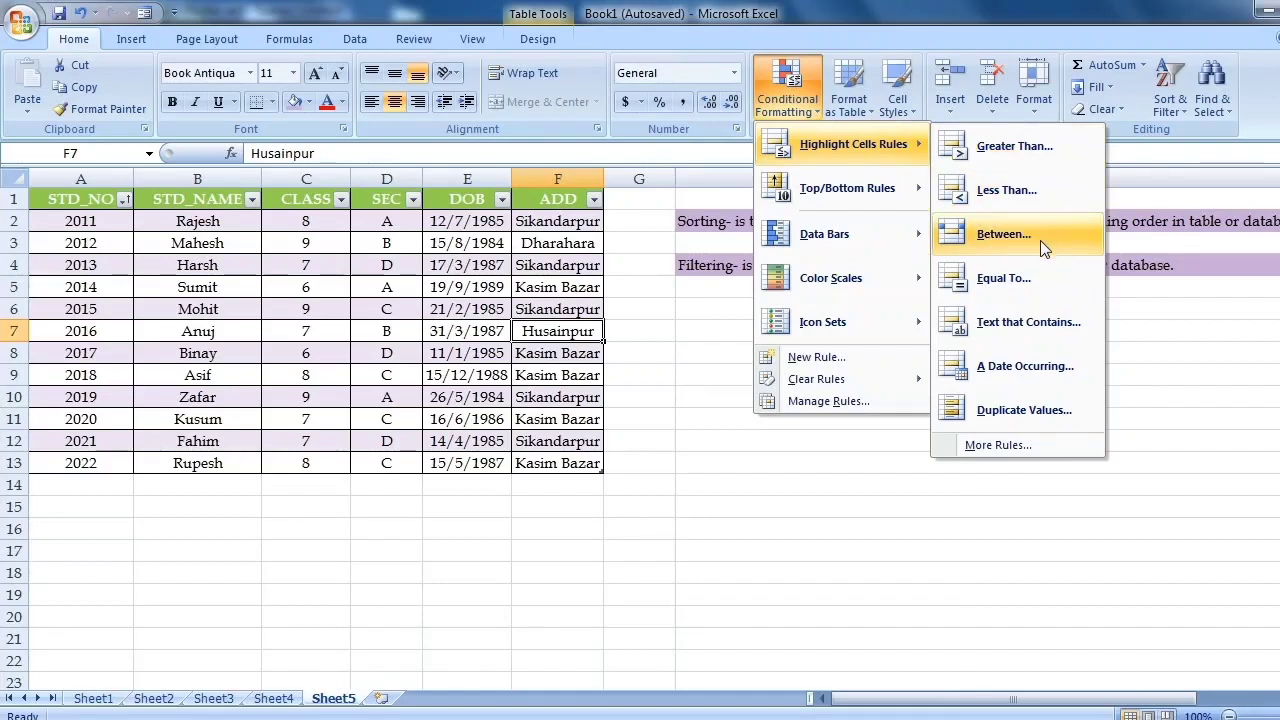
{"action": "left_click", "coordinate": [1022, 152]}
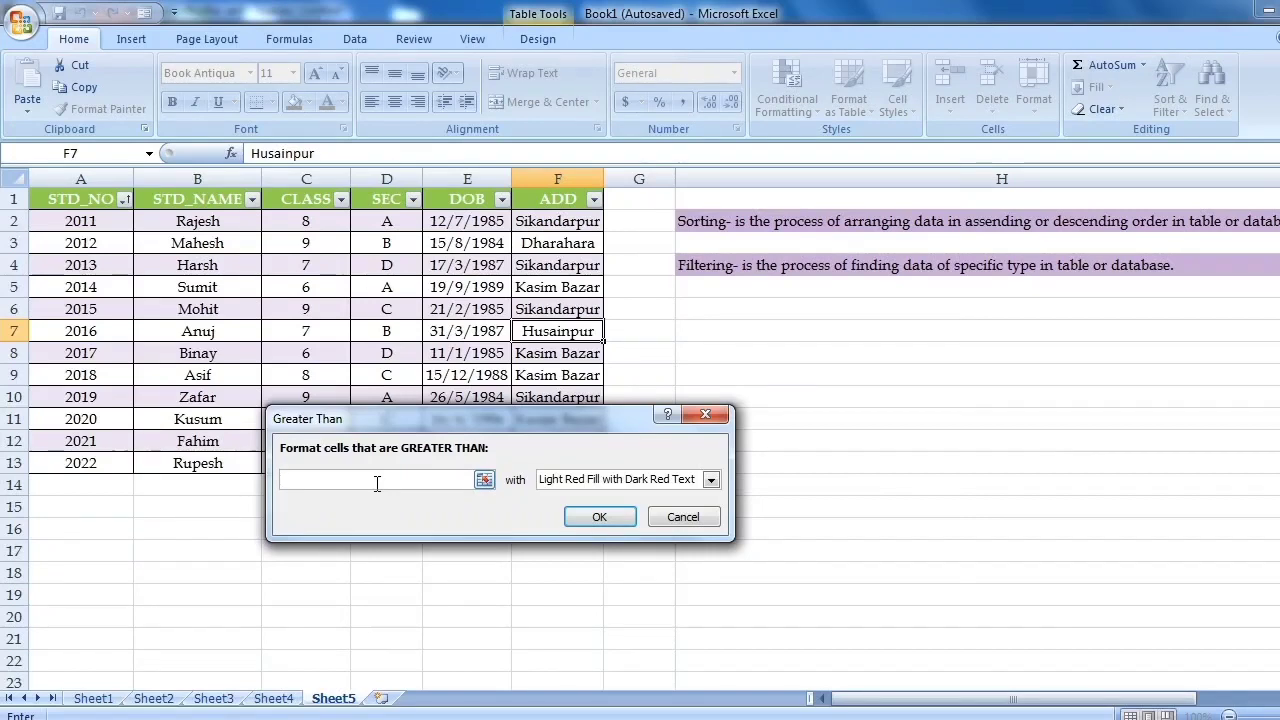
{"action": "type", "text": "7"}
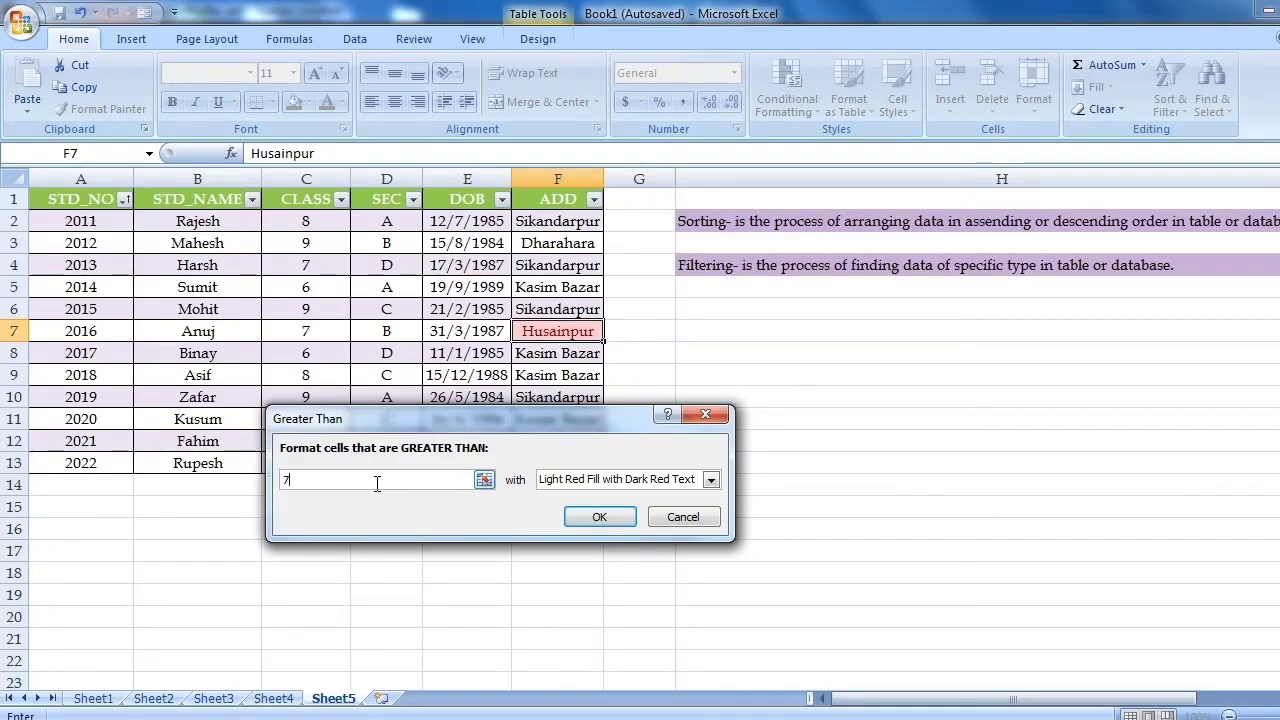
{"action": "left_click", "coordinate": [618, 522]}
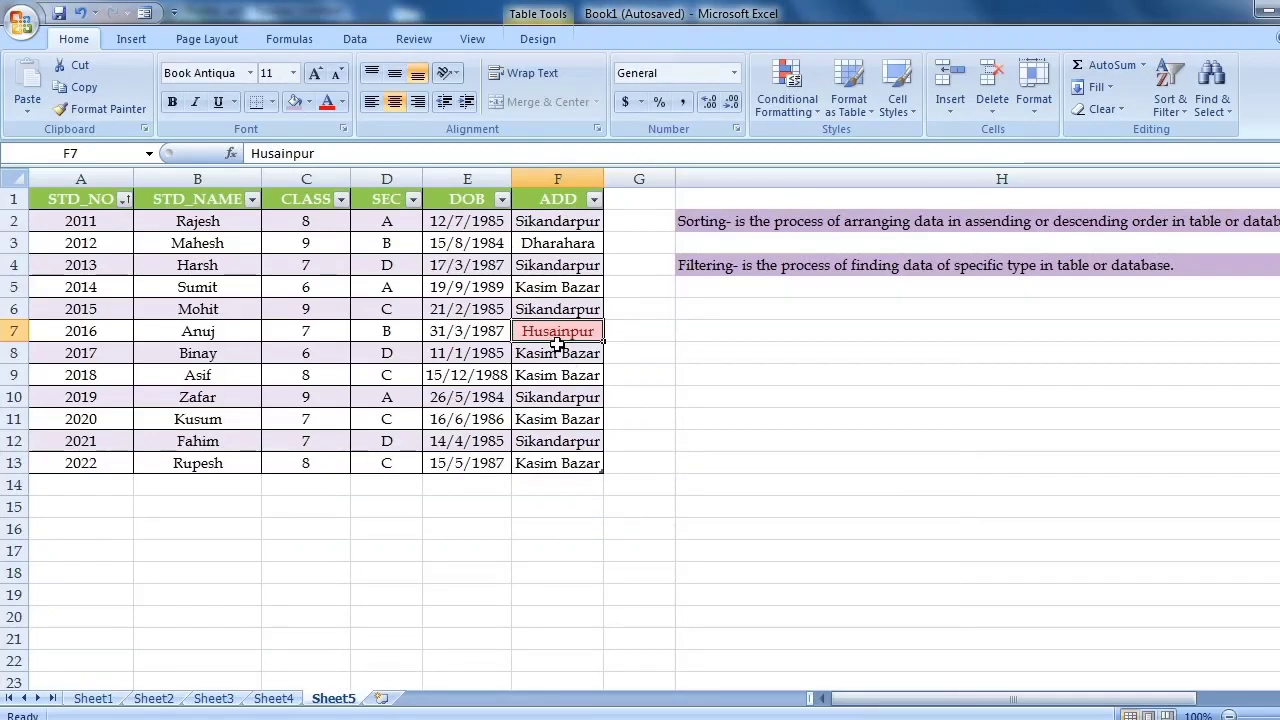
Step: Try a Greater Than 7 highlight rule on the ADD entries F2:F13, cancel it, and return to cell F7
{"action": "left_click", "coordinate": [80, 221]}
{"action": "left_click_drag", "start_coordinate": [560, 221], "coordinate": [565, 472]}
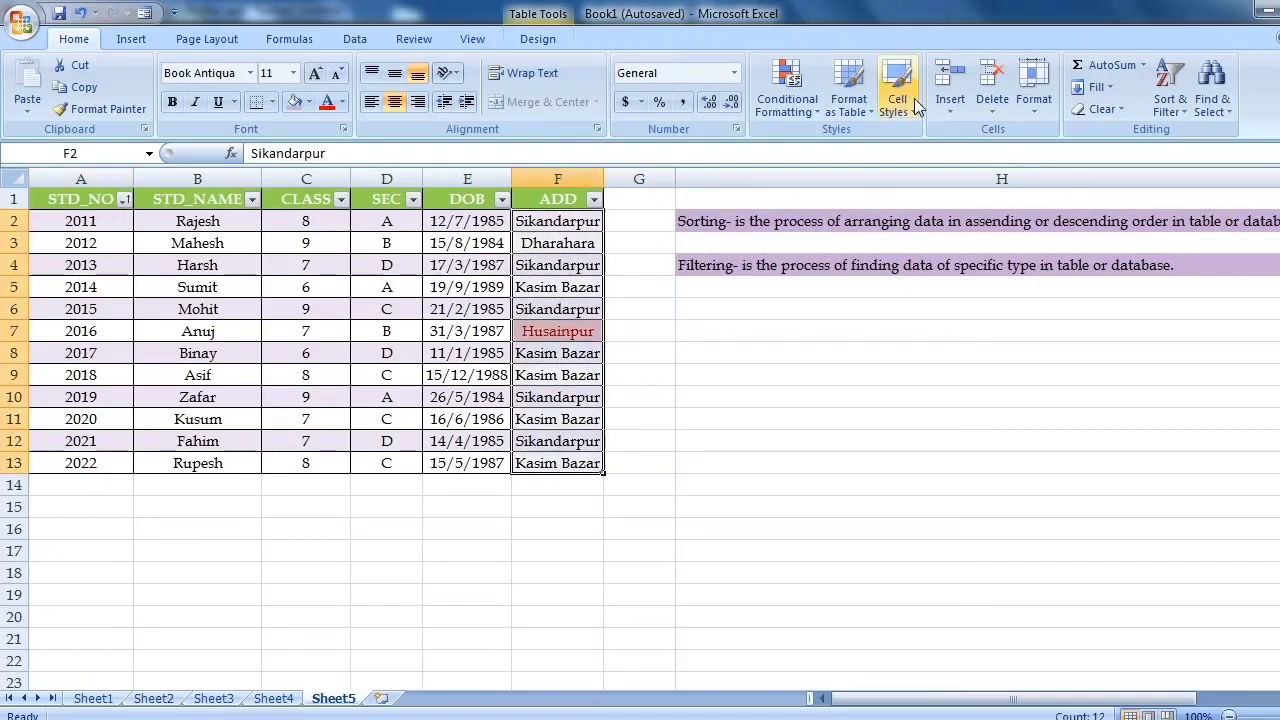
{"action": "left_click", "coordinate": [787, 92]}
{"action": "mouse_move", "coordinate": [825, 145]}
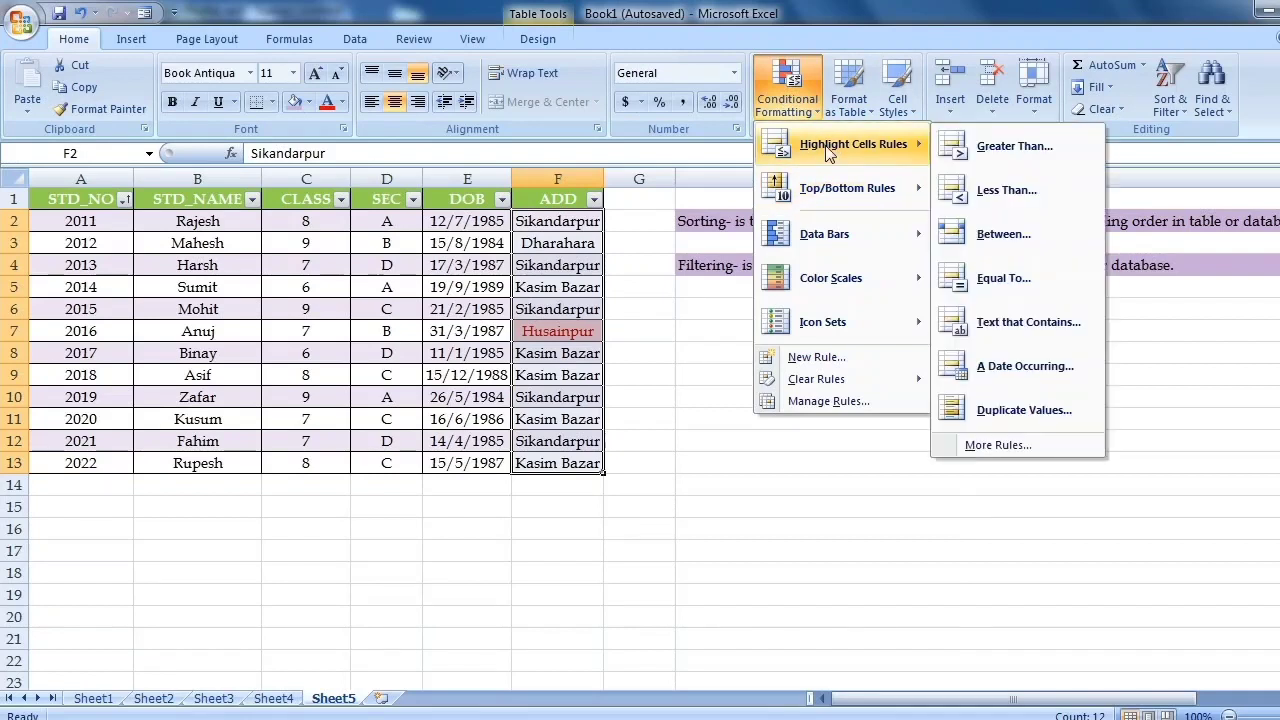
{"action": "left_click", "coordinate": [992, 147]}
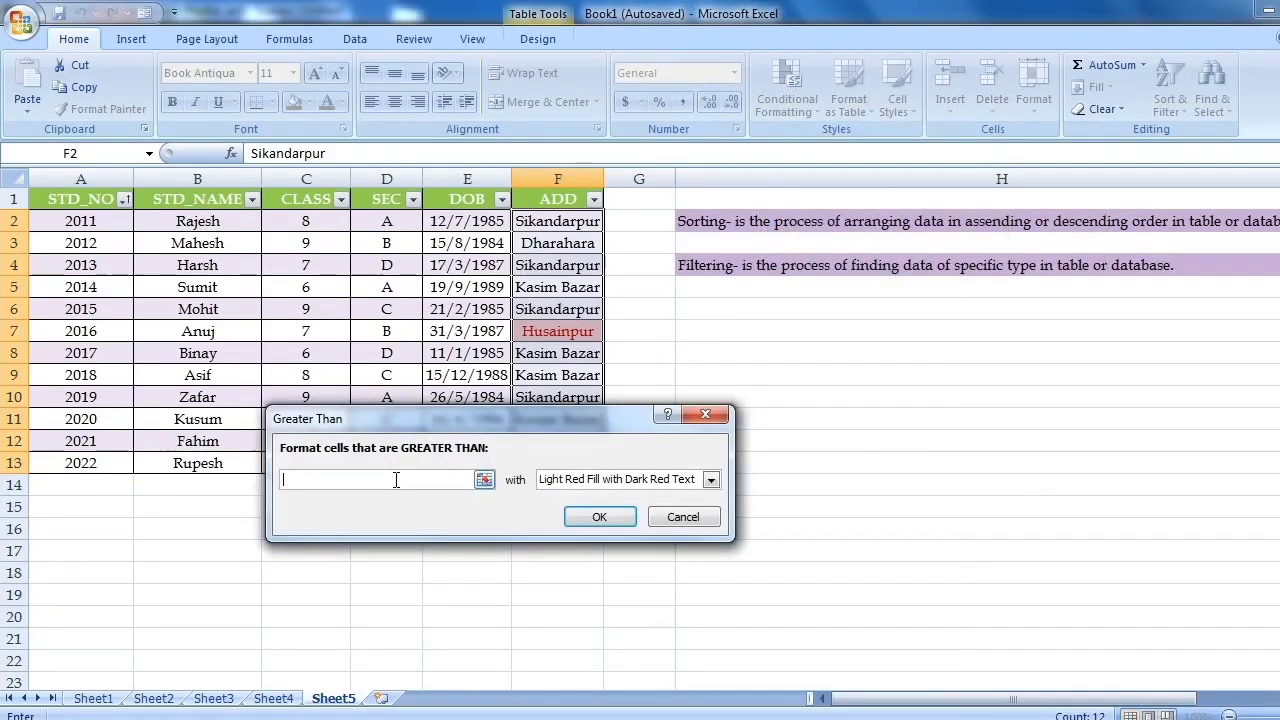
{"action": "type", "text": "7"}
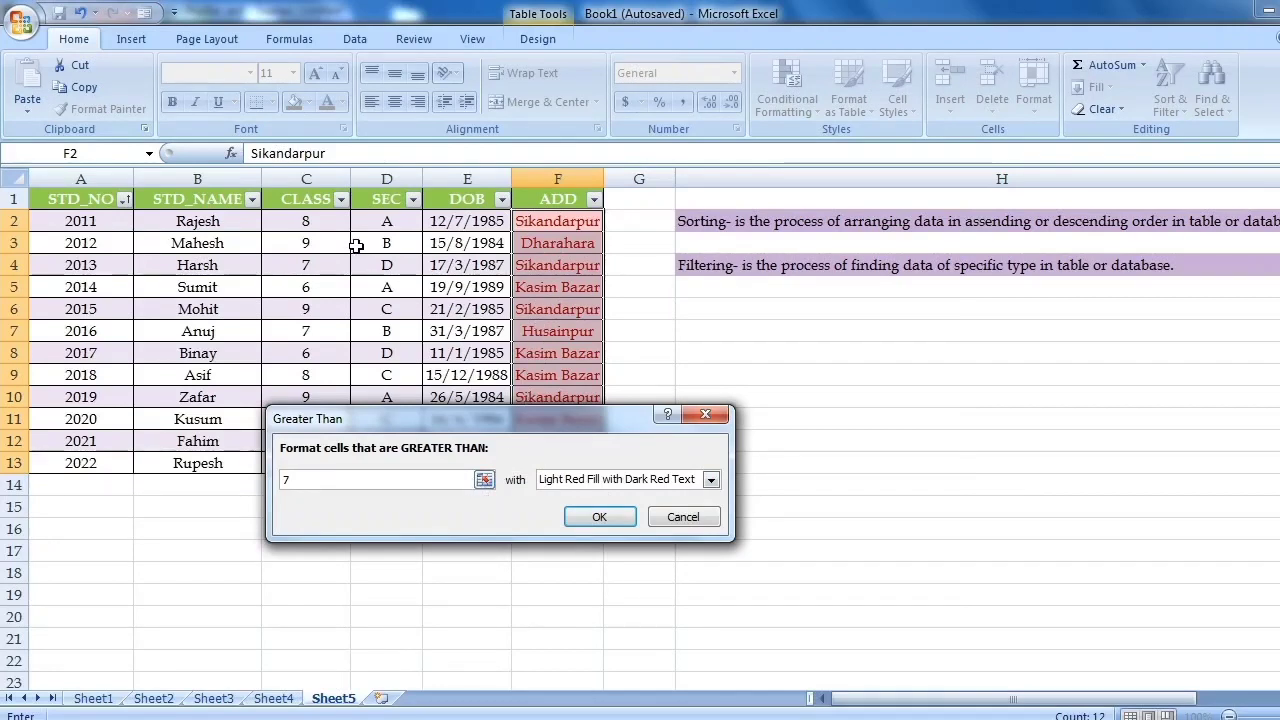
{"action": "left_click", "coordinate": [682, 517]}
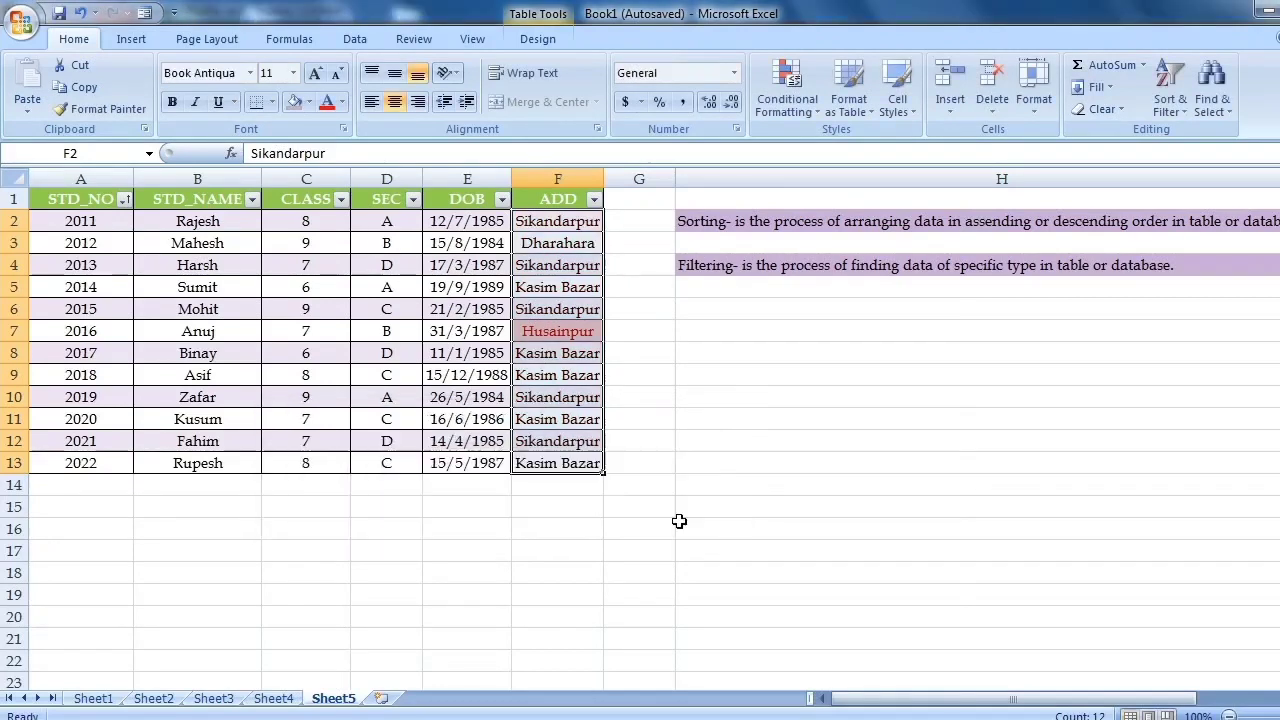
{"action": "left_click", "coordinate": [549, 331]}
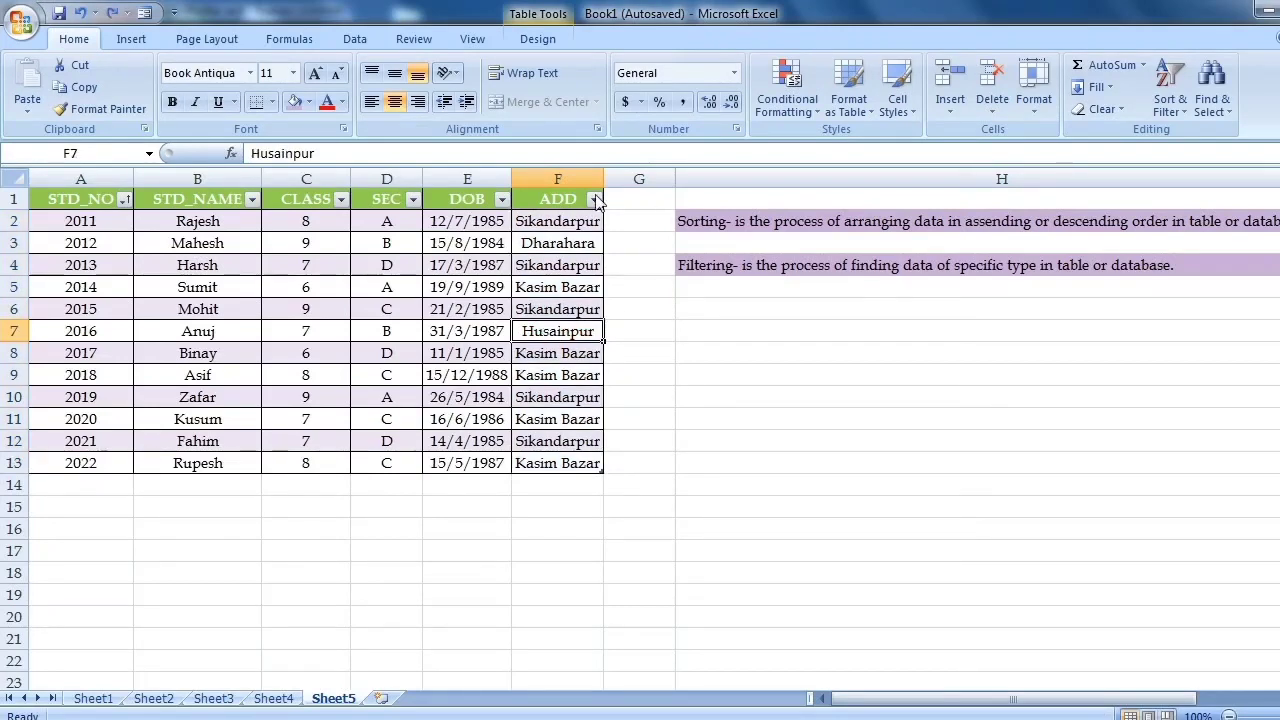
Step: Preview a Less Than 7.5 highlight rule on the CLASS values C2:C13 and close it without applying
{"action": "left_click_drag", "start_coordinate": [329, 221], "coordinate": [326, 462]}
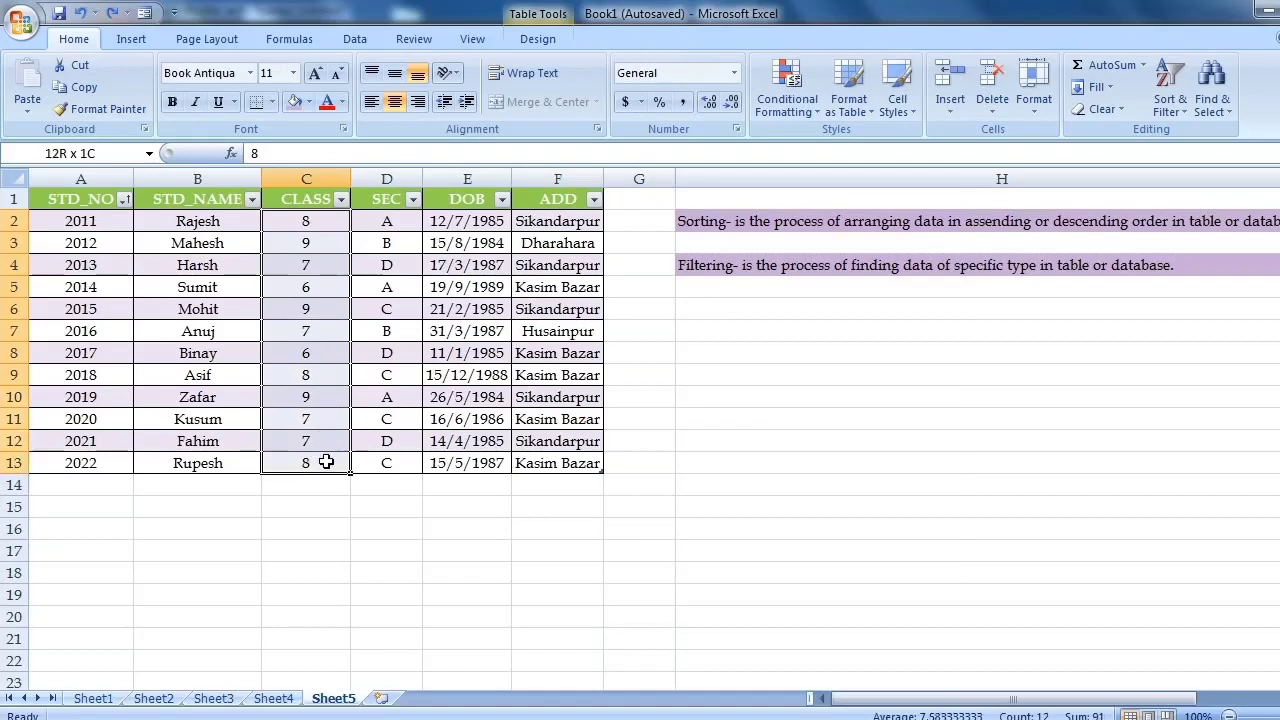
{"action": "left_click", "coordinate": [784, 110]}
{"action": "mouse_move", "coordinate": [837, 143]}
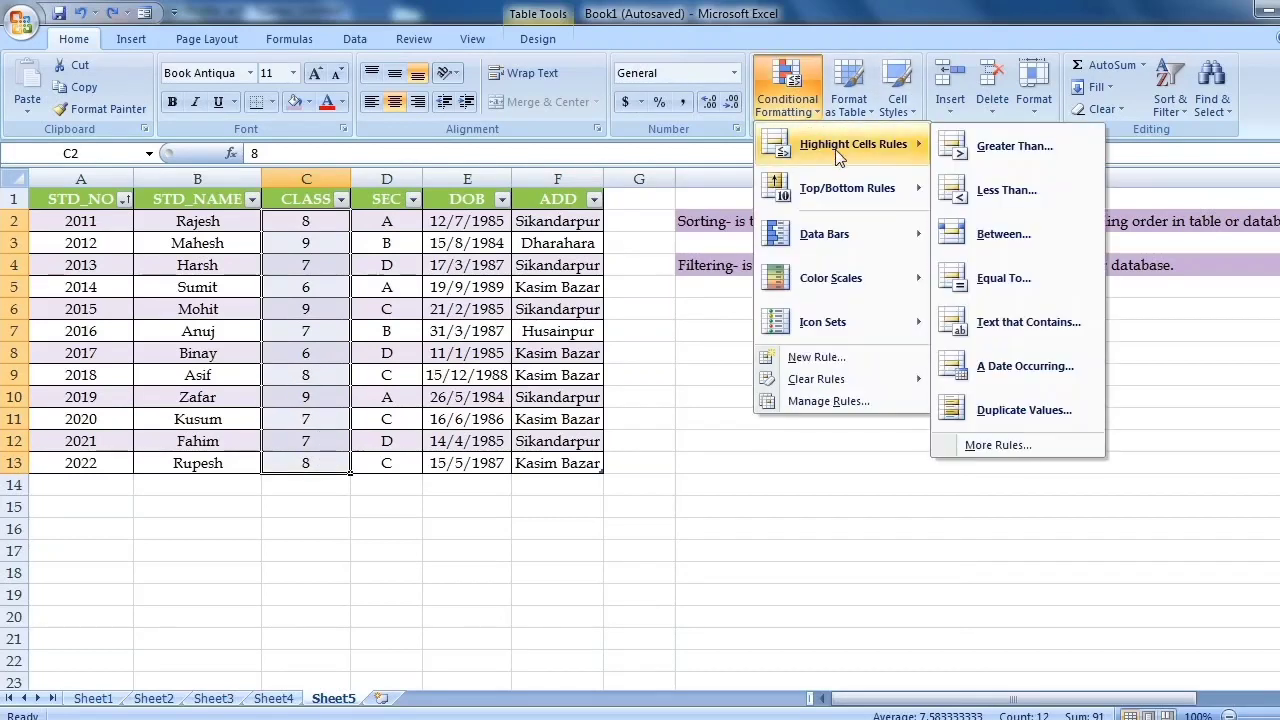
{"action": "left_click", "coordinate": [1007, 190]}
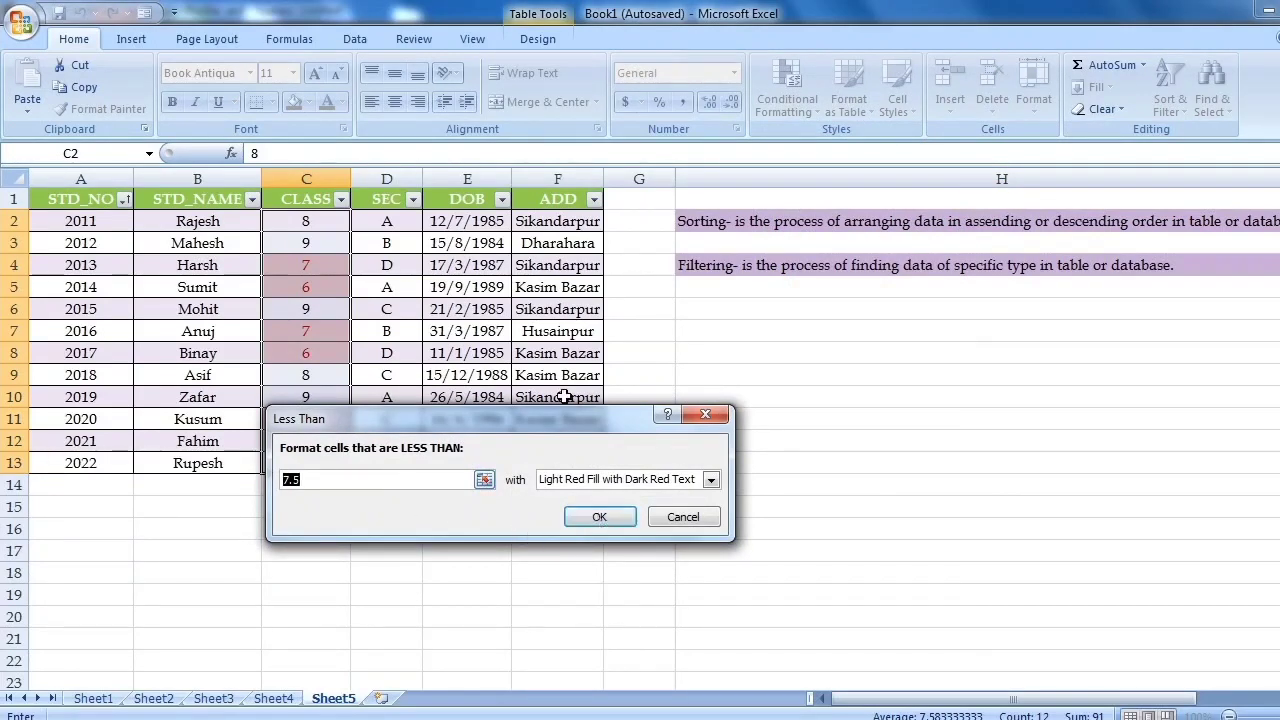
{"action": "left_click_drag", "start_coordinate": [567, 422], "coordinate": [1036, 380]}
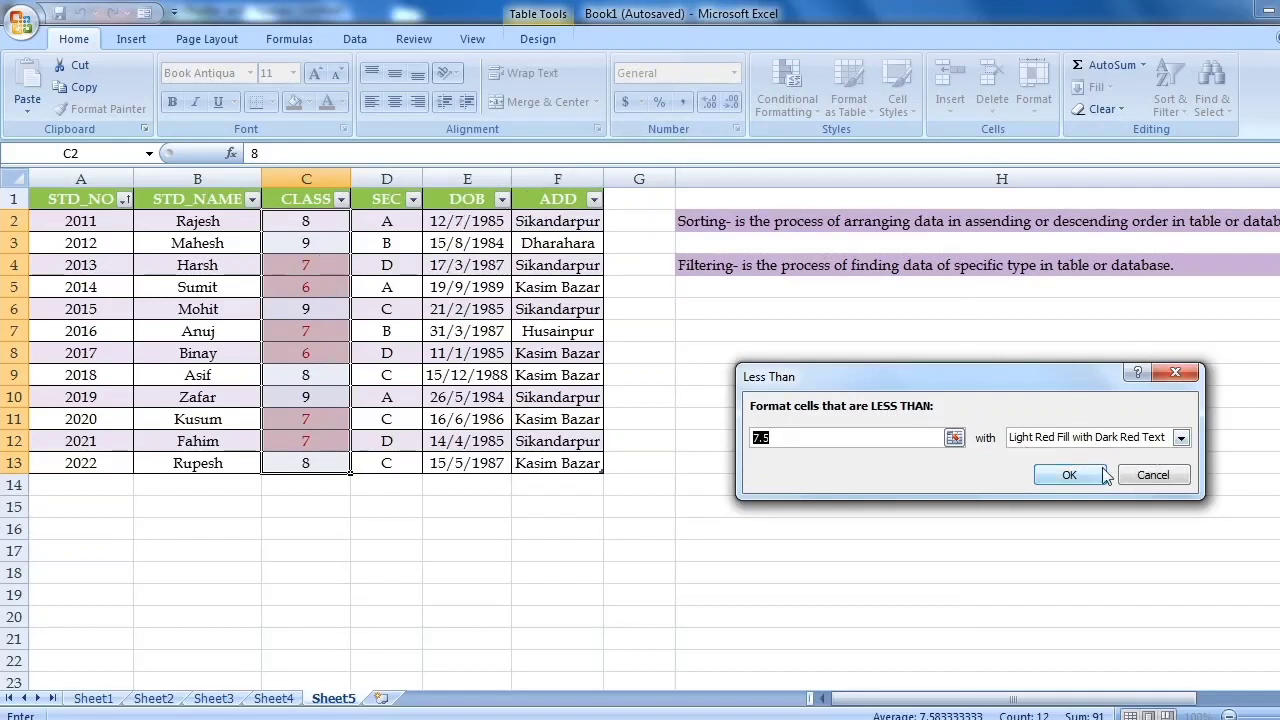
{"action": "left_click", "coordinate": [1152, 474]}
Step: Try an Equal To 7 highlight rule on the CLASS values C2:C13 with the yellow and green fill presets, and cancel it
{"action": "left_click", "coordinate": [822, 104]}
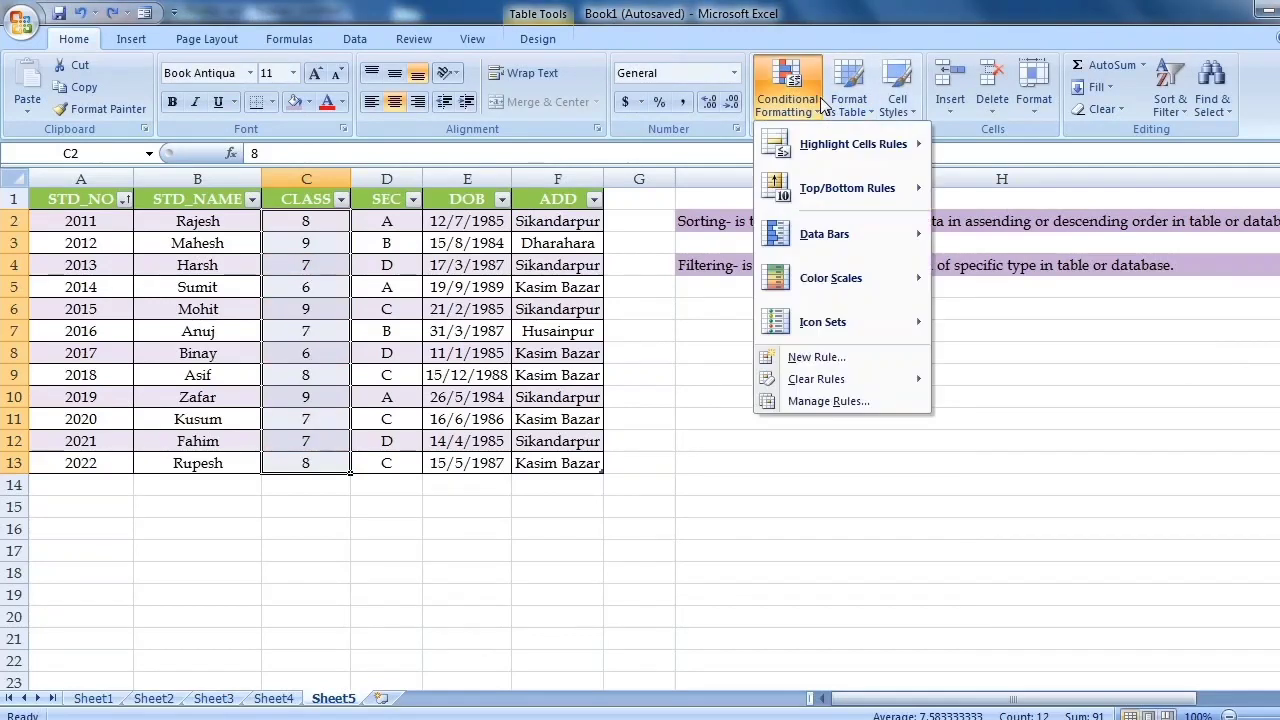
{"action": "mouse_move", "coordinate": [856, 153]}
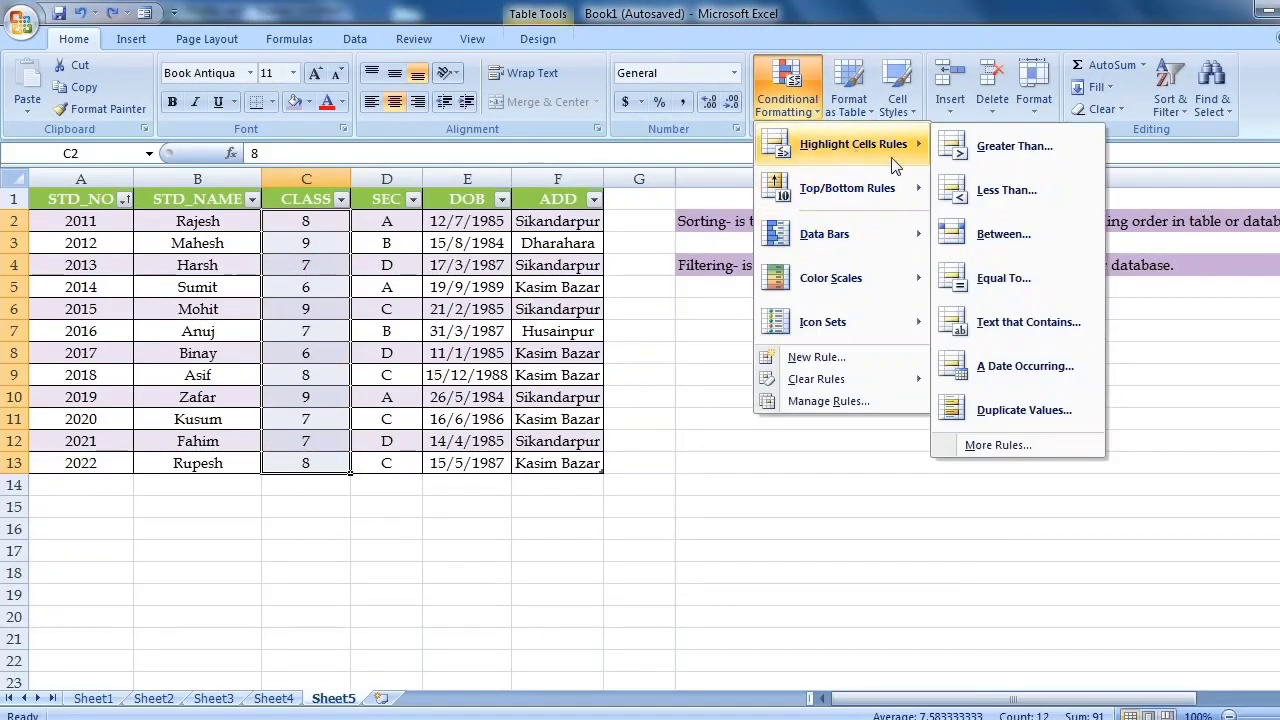
{"action": "left_click", "coordinate": [1004, 278]}
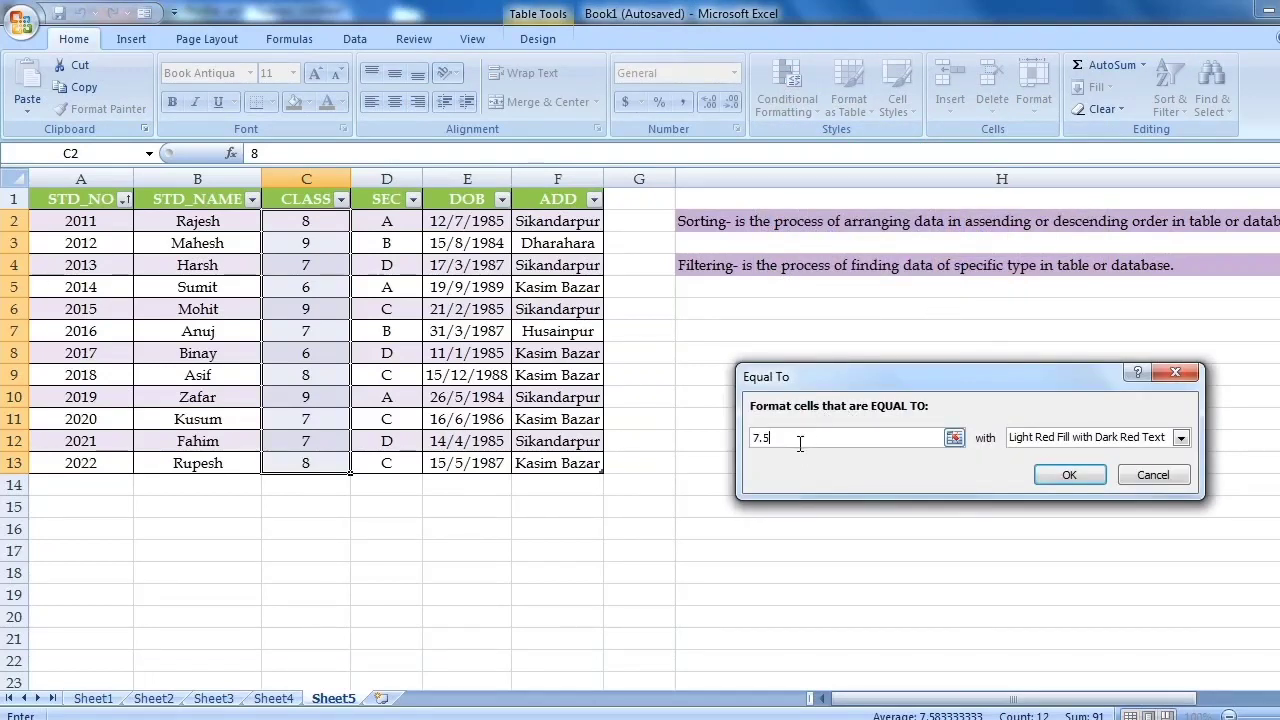
{"action": "key", "text": "BackSpace"}
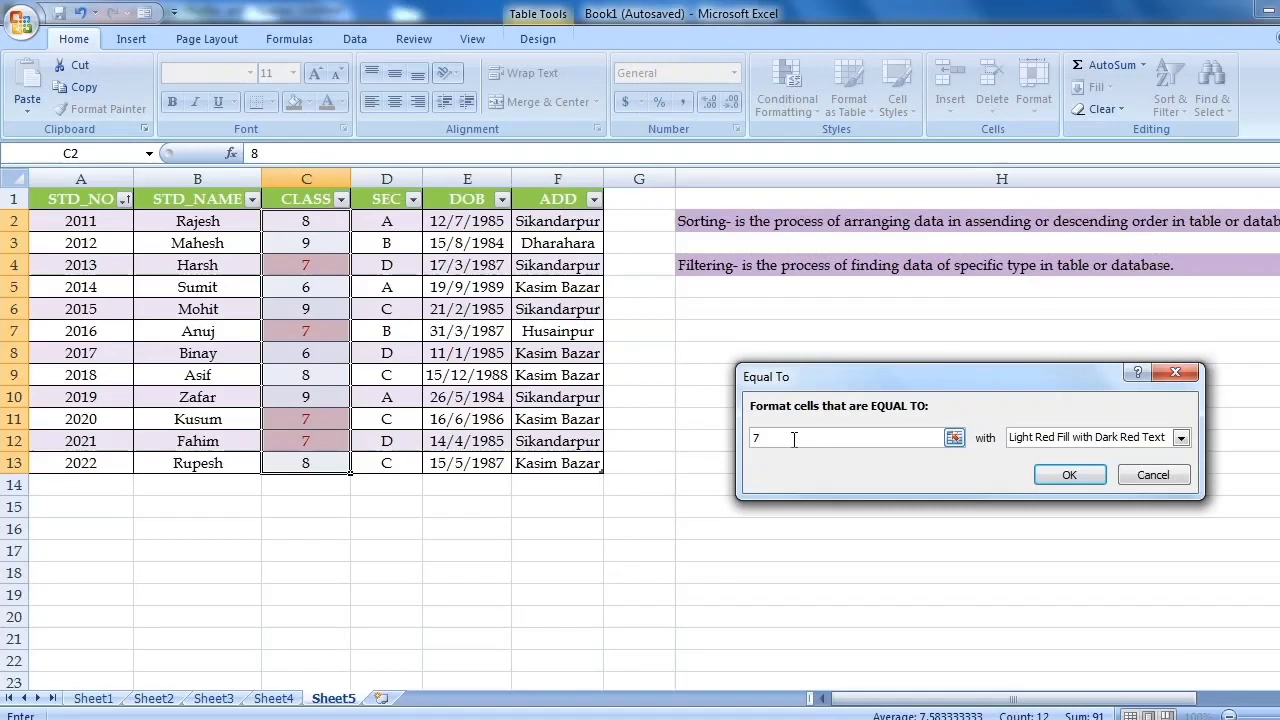
{"action": "left_click", "coordinate": [1183, 439]}
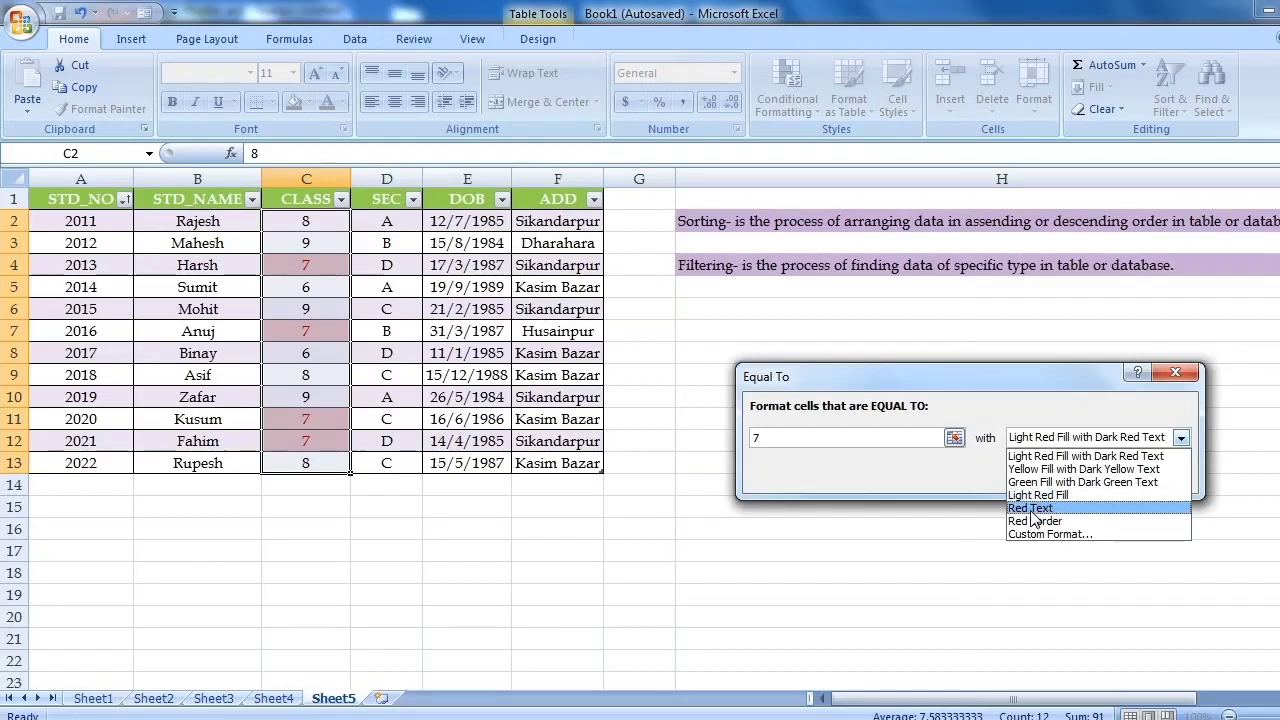
{"action": "left_click", "coordinate": [1062, 469]}
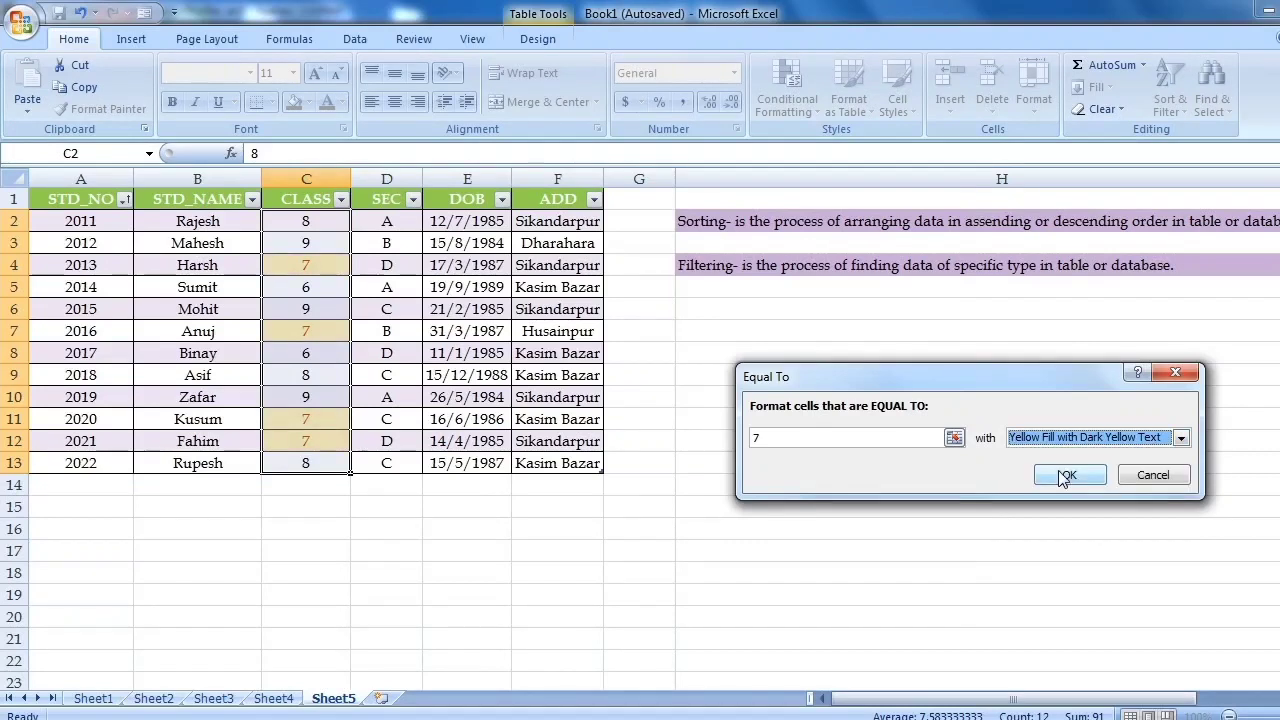
{"action": "left_click", "coordinate": [1181, 440]}
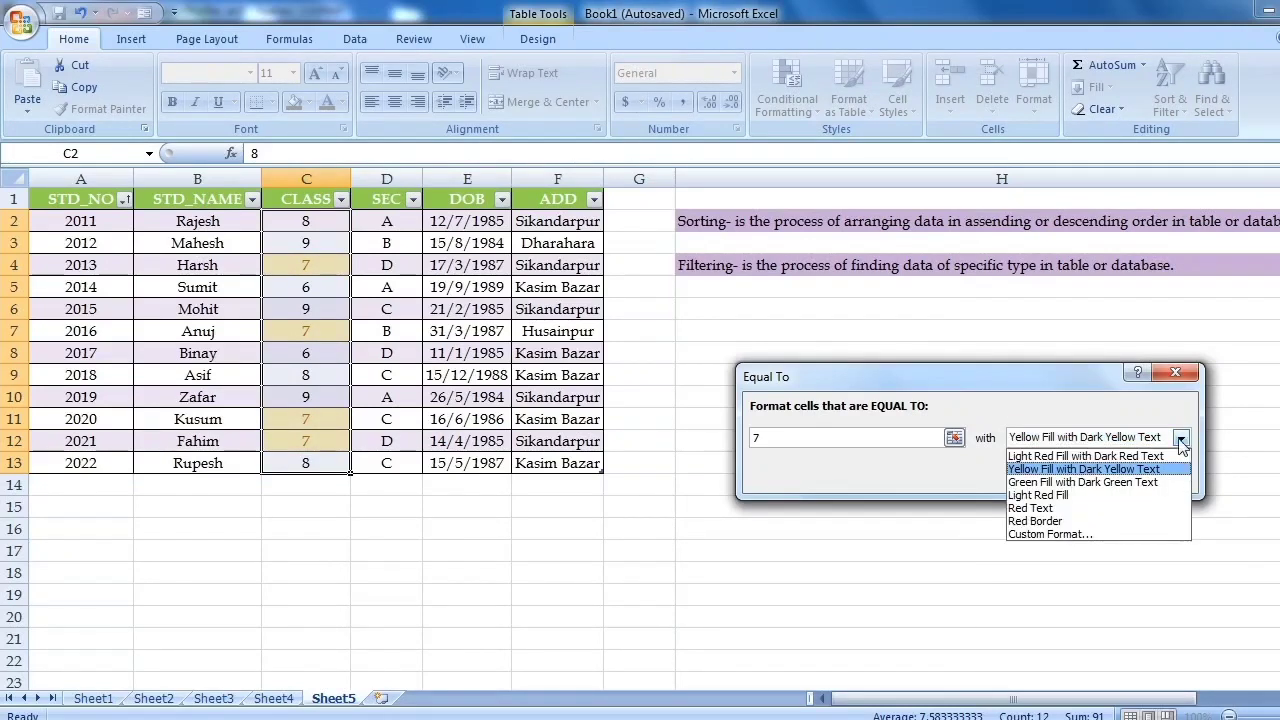
{"action": "left_click", "coordinate": [1066, 483]}
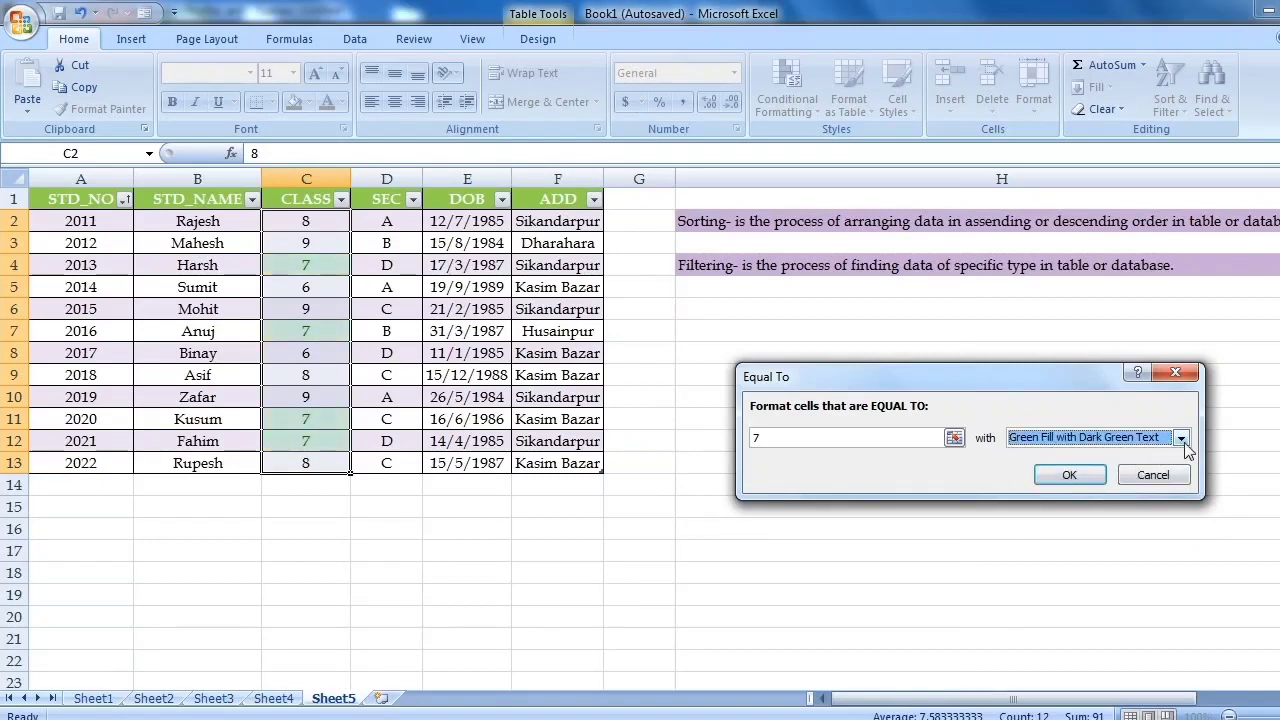
{"action": "left_click", "coordinate": [1155, 479]}
Step: Apply the red-yellow-green color scale to the empty cell H18
{"action": "left_click", "coordinate": [805, 566]}
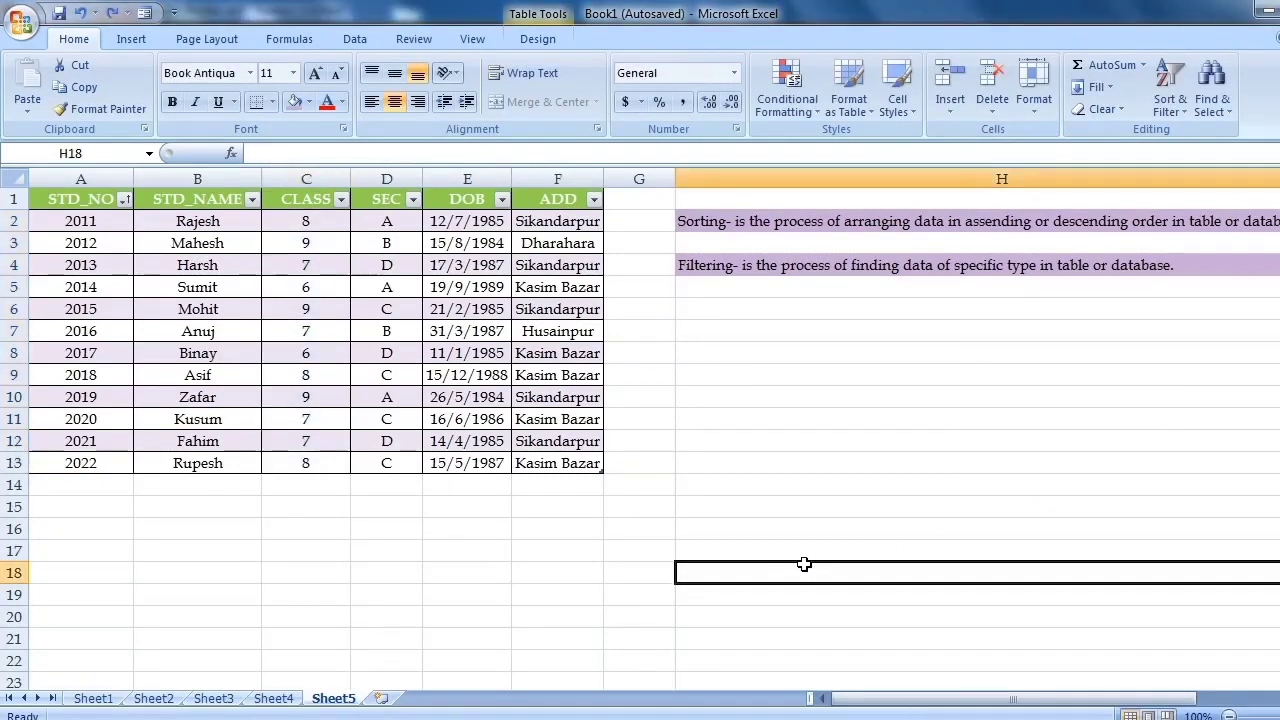
{"action": "left_click", "coordinate": [800, 100]}
{"action": "mouse_move", "coordinate": [838, 276]}
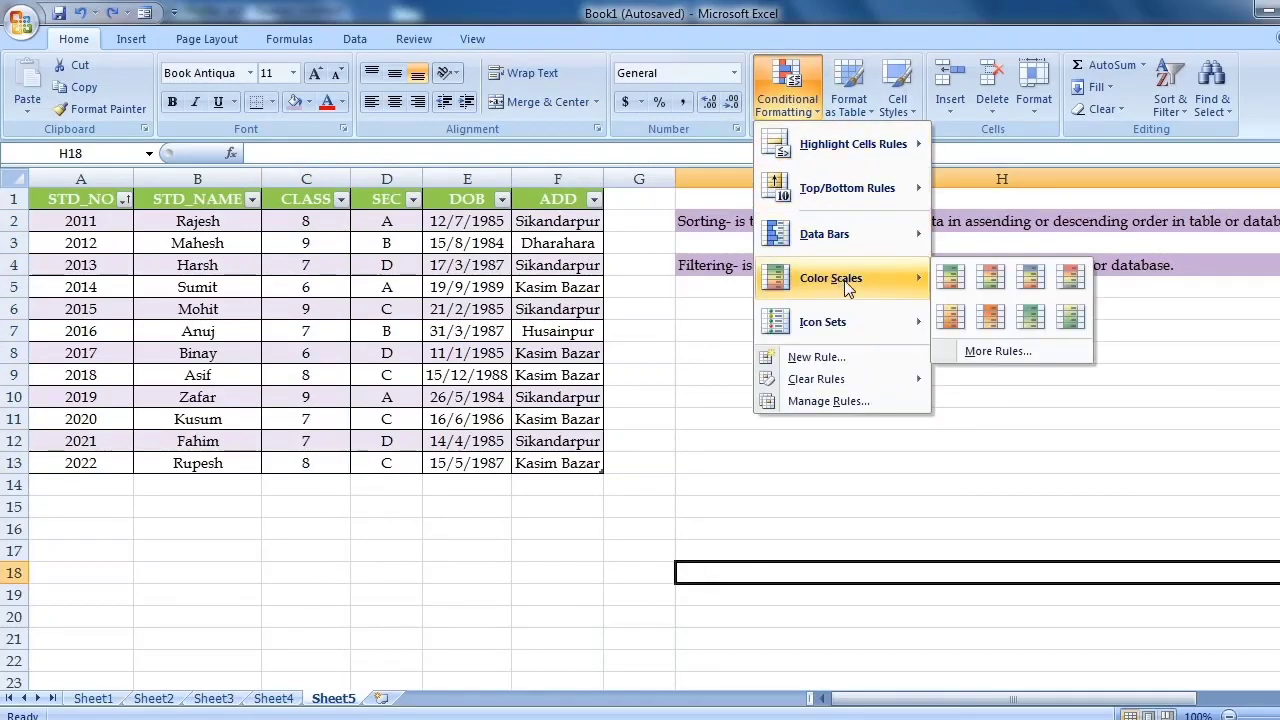
{"action": "left_click", "coordinate": [996, 284]}
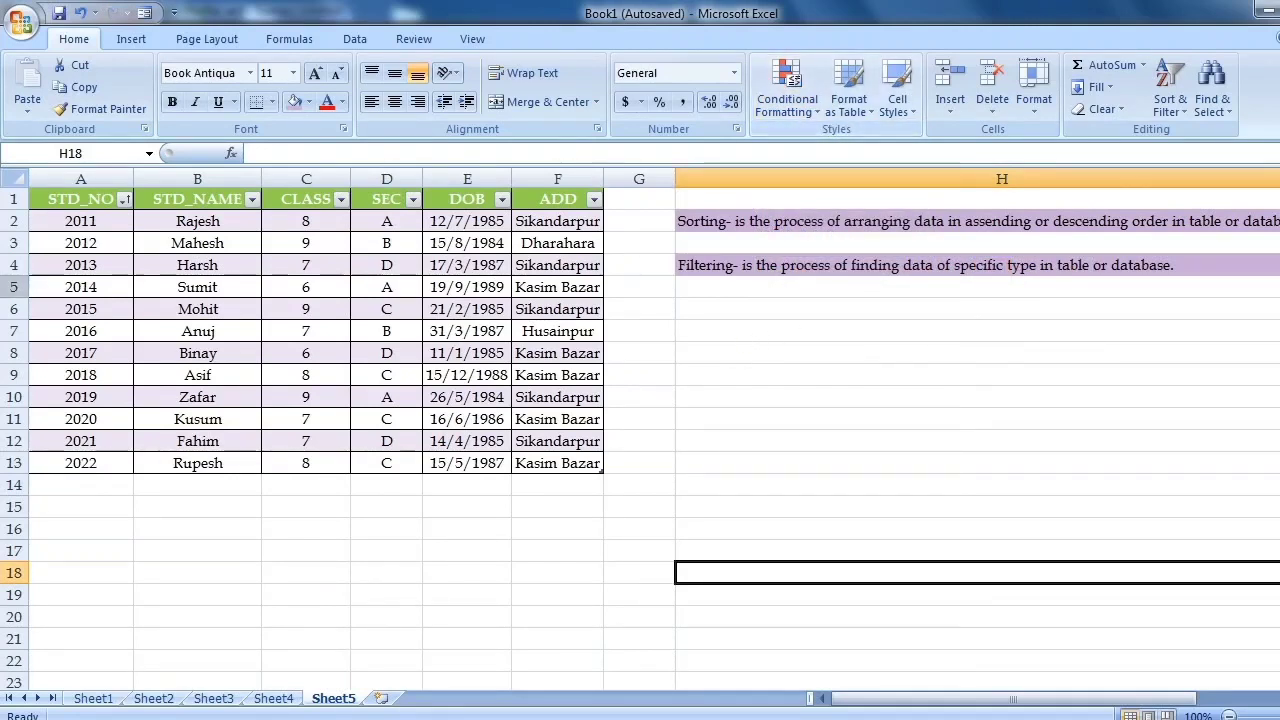
Step: Apply blue data bars to the CLASS values in C2:C13
{"action": "left_click_drag", "start_coordinate": [306, 228], "coordinate": [291, 457]}
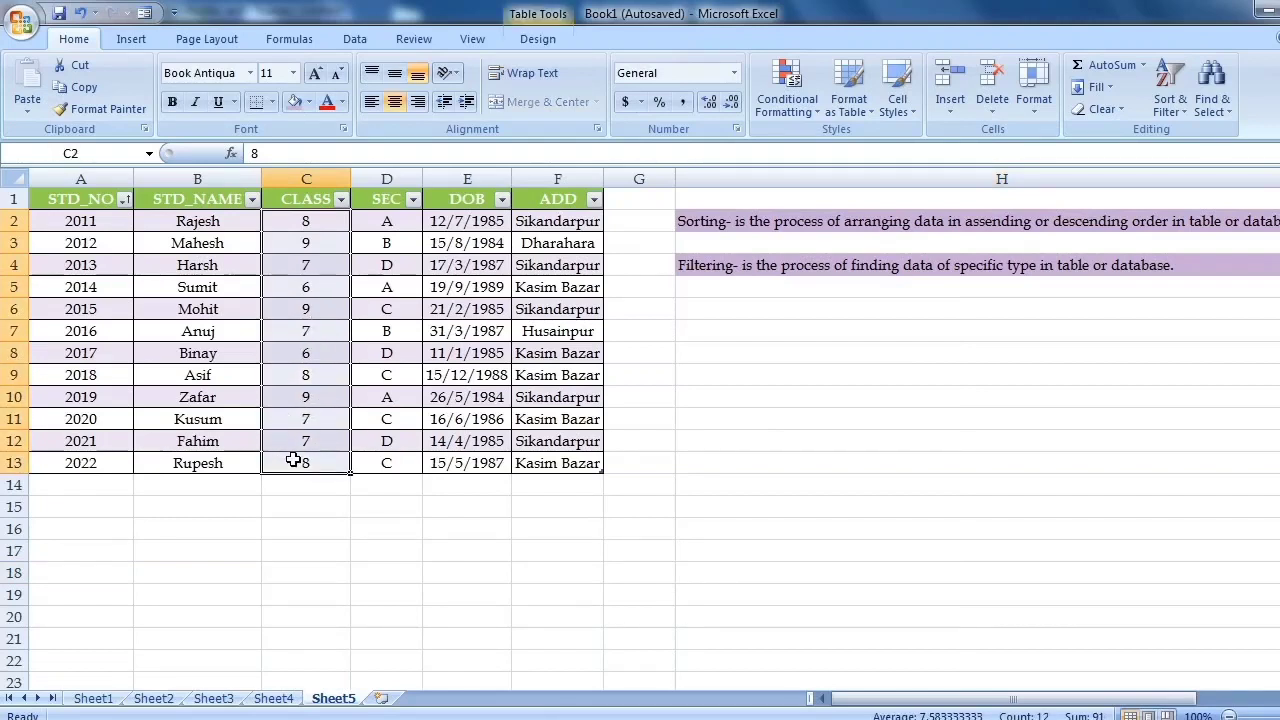
{"action": "left_click", "coordinate": [787, 95]}
{"action": "mouse_move", "coordinate": [828, 250]}
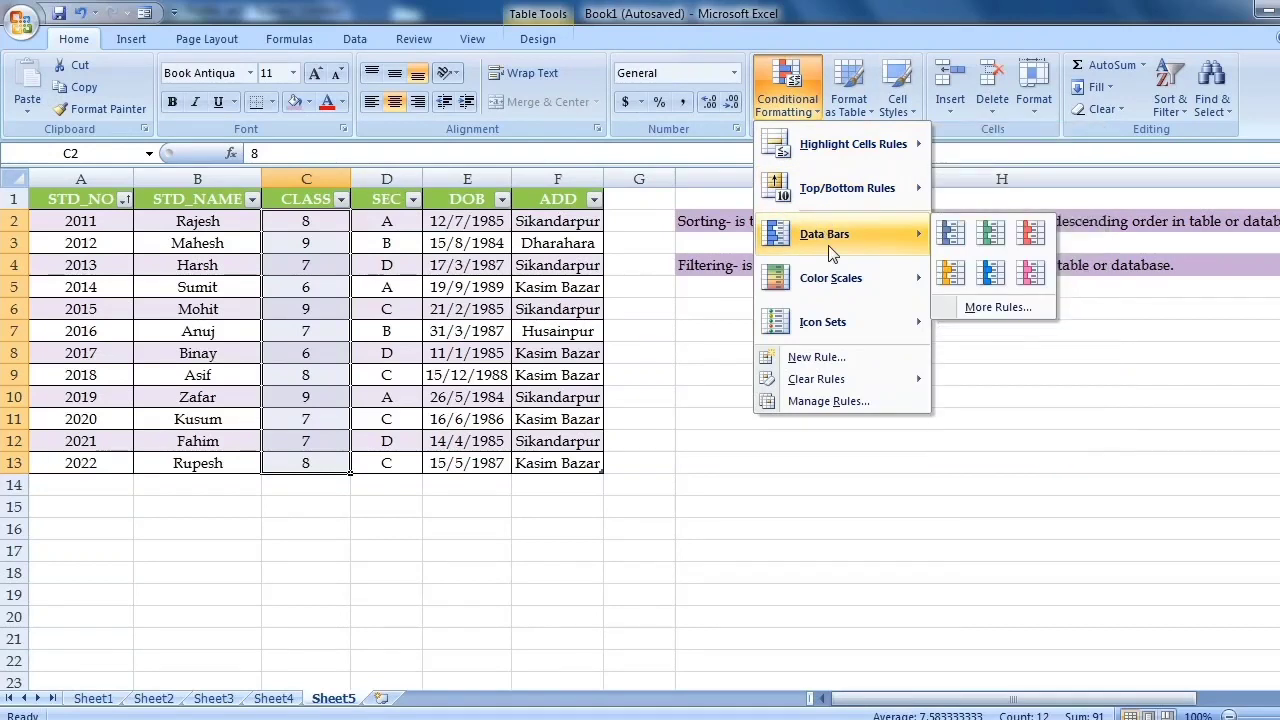
{"action": "left_click", "coordinate": [955, 237]}
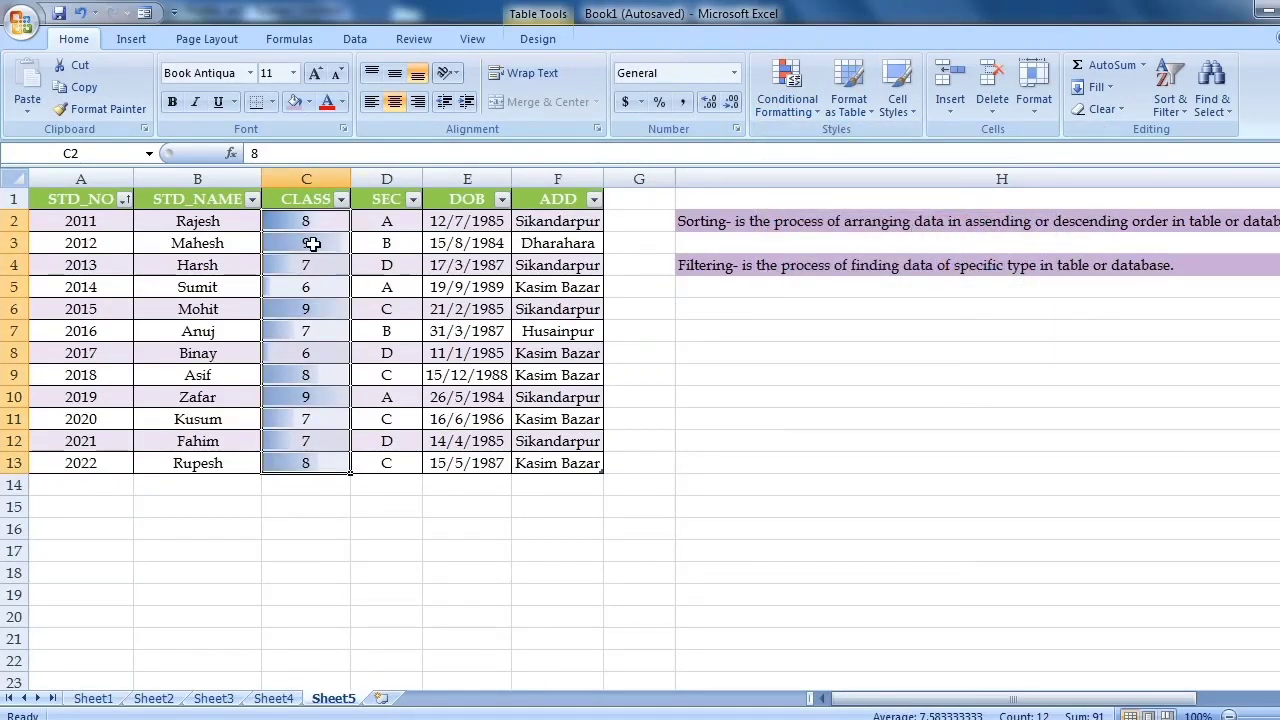
Step: Preview color scales on the CLASS values C2:C13 and look through the available icon sets and Top/Bottom rules
{"action": "left_click", "coordinate": [808, 93]}
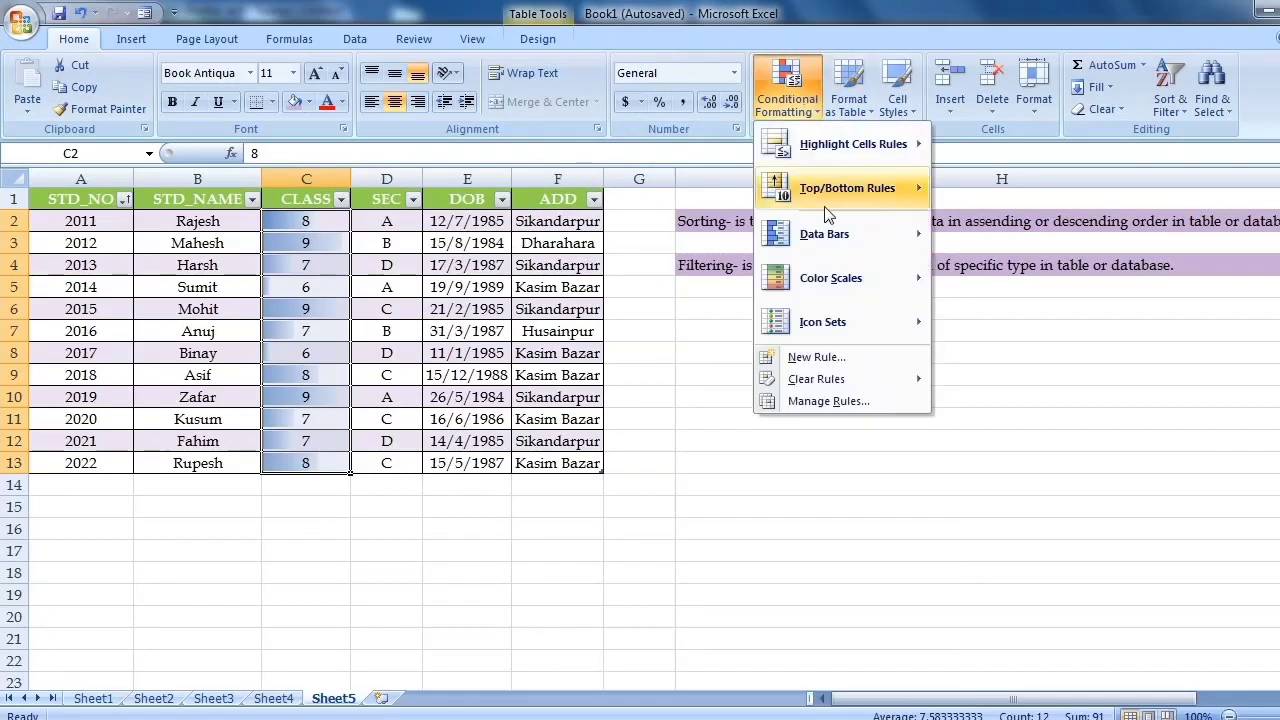
{"action": "mouse_move", "coordinate": [850, 236]}
{"action": "mouse_move", "coordinate": [860, 277]}
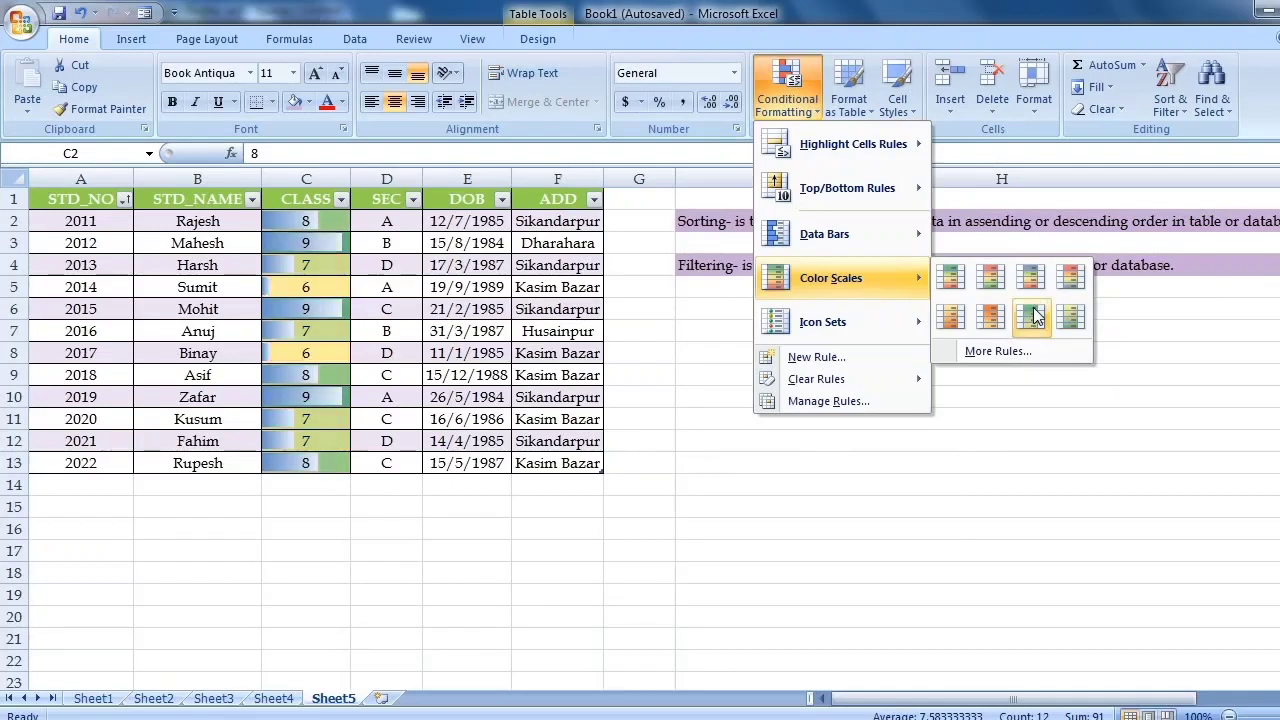
{"action": "mouse_move", "coordinate": [853, 330]}
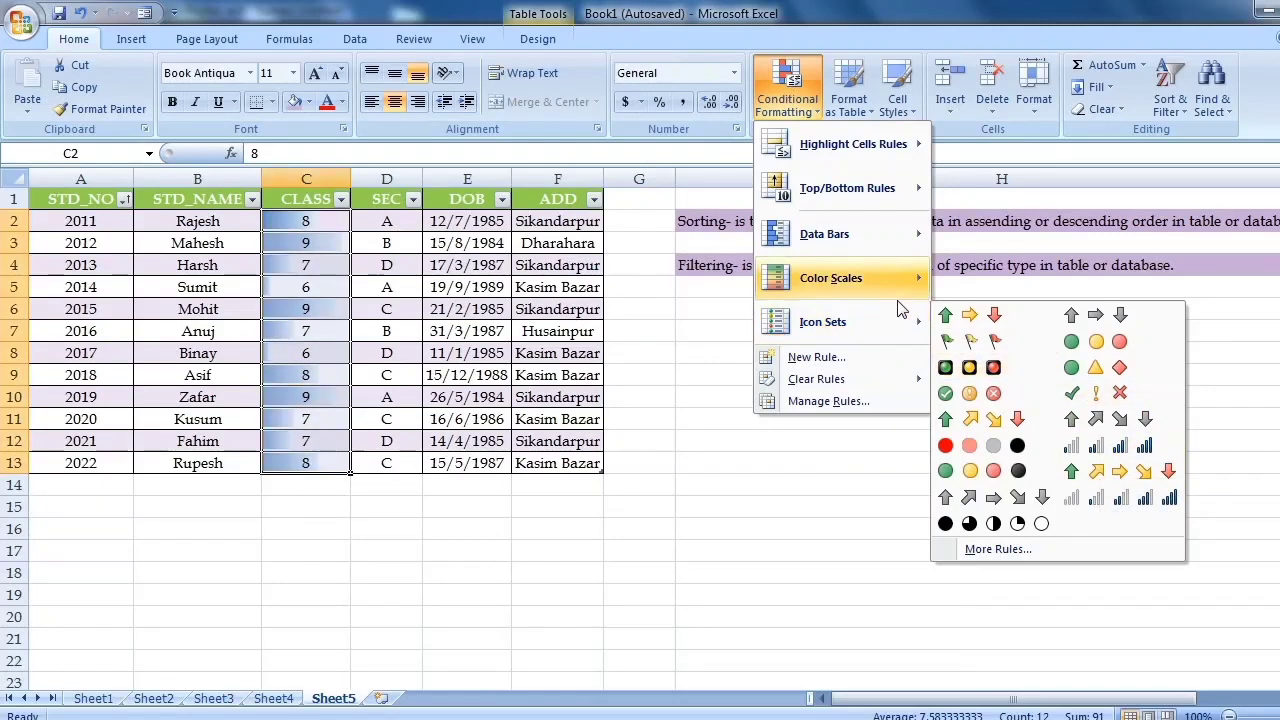
{"action": "mouse_move", "coordinate": [855, 200]}
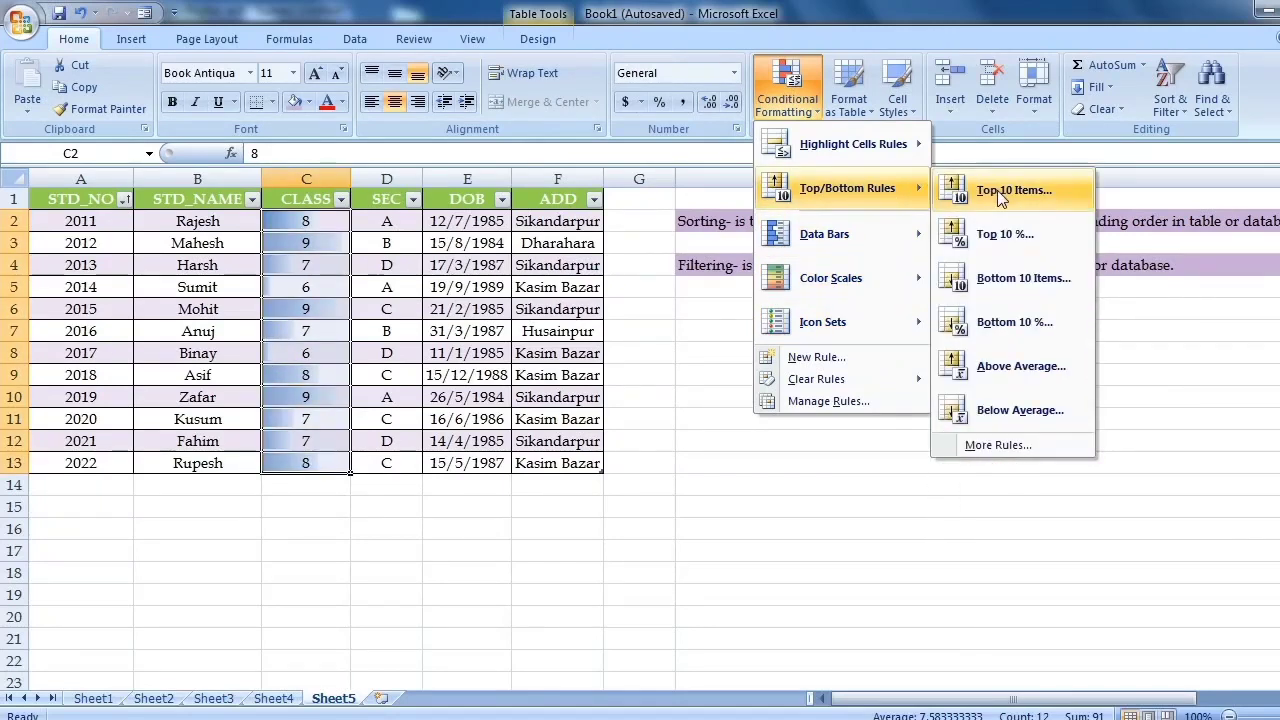